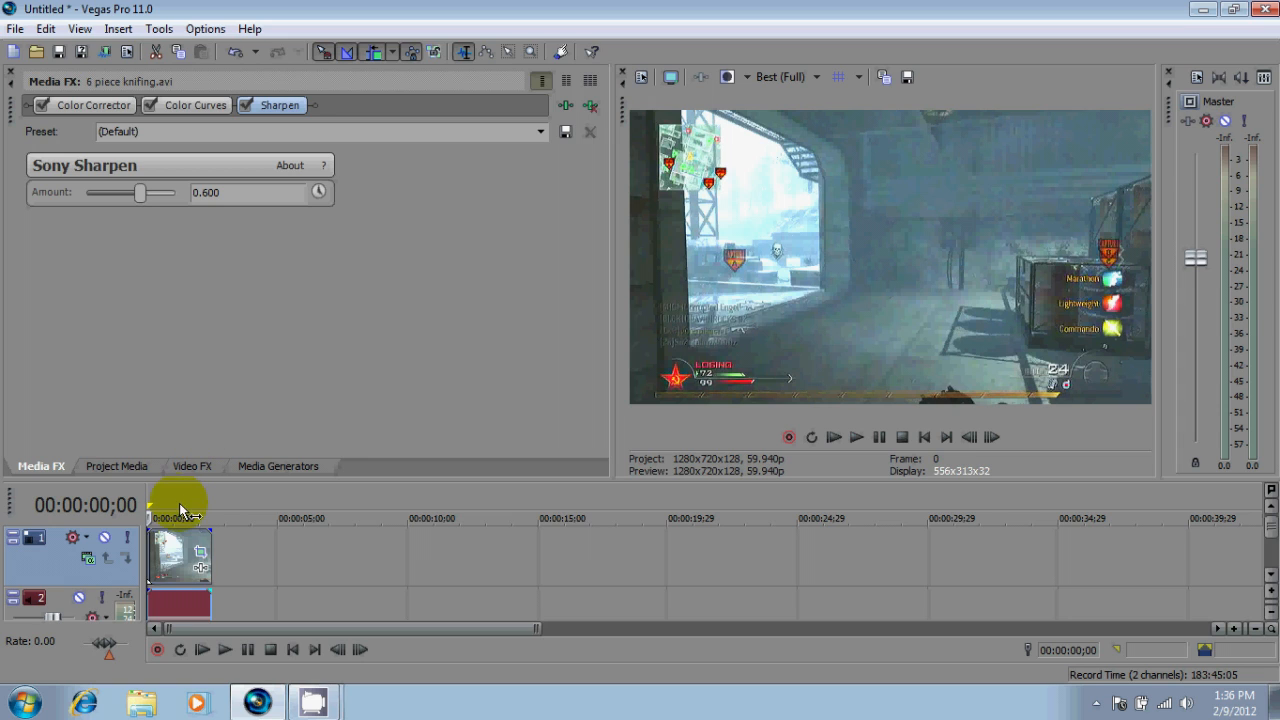
Check in the video clip's event properties that Maintain aspect ratio is off and Disable resample is selected, and accept them.
{"action": "right_click", "coordinate": [177, 545]}
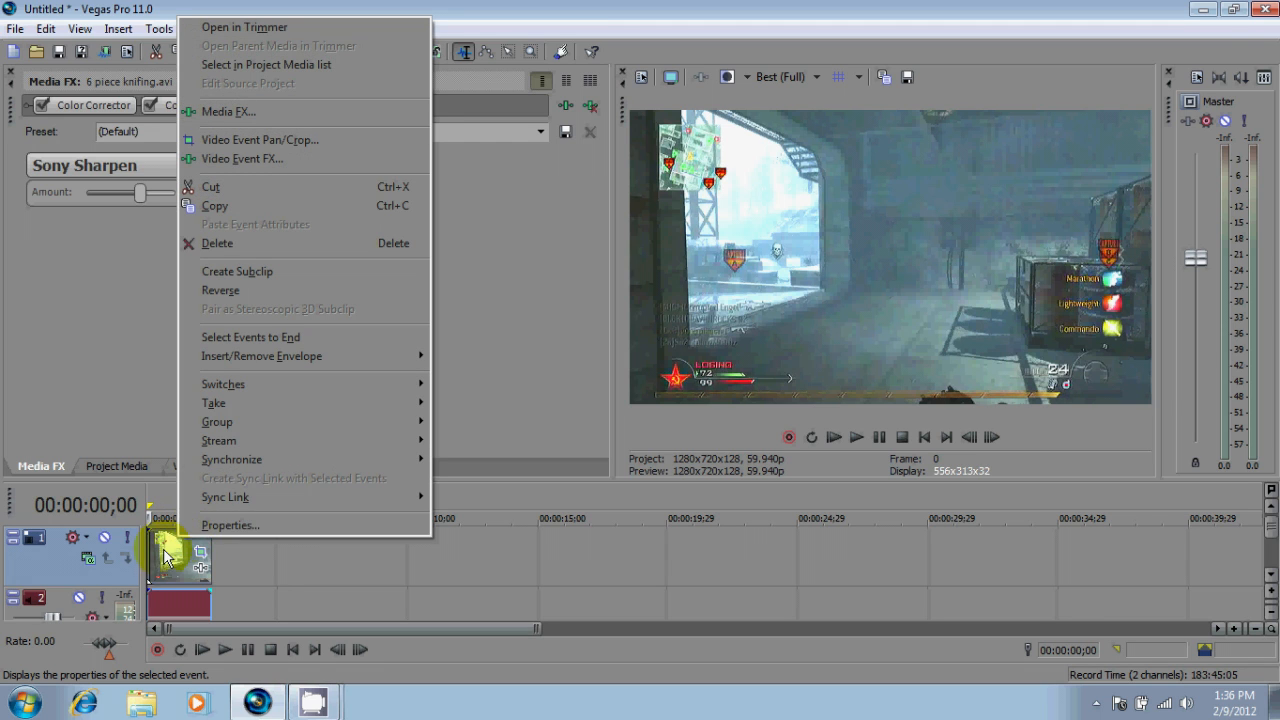
{"action": "left_click", "coordinate": [277, 567]}
{"action": "left_click", "coordinate": [175, 565]}
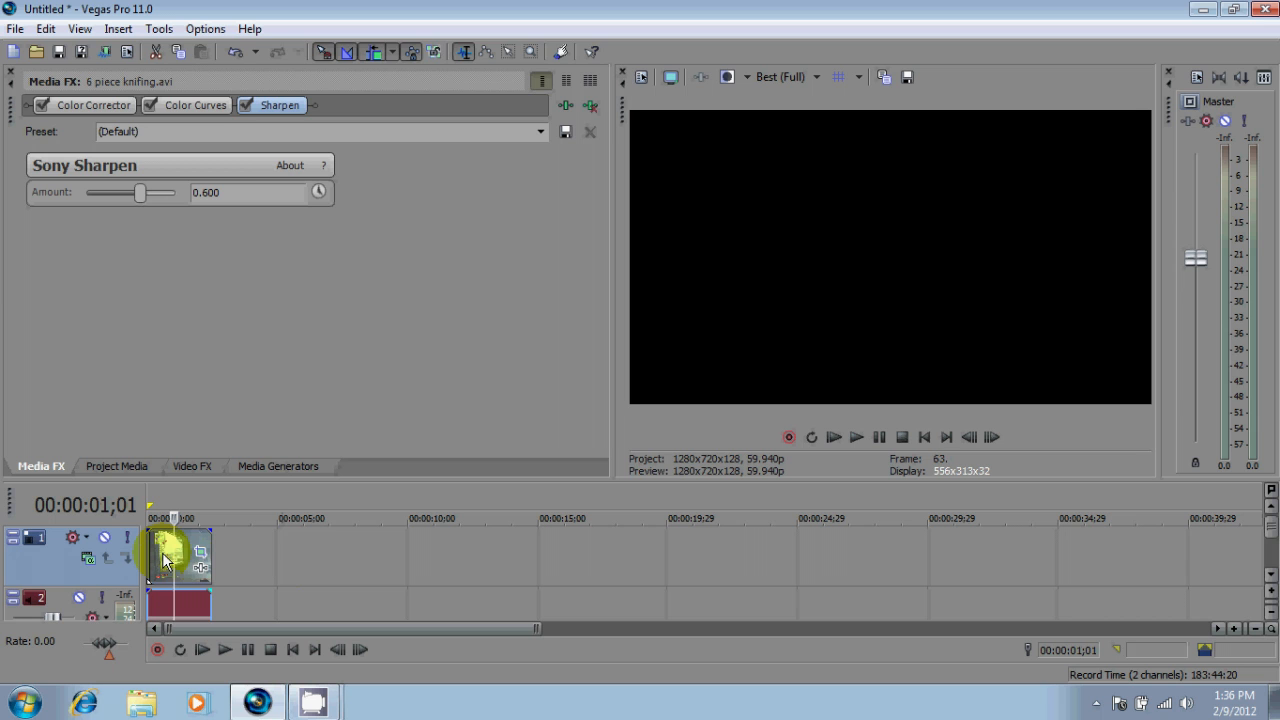
{"action": "right_click", "coordinate": [165, 560]}
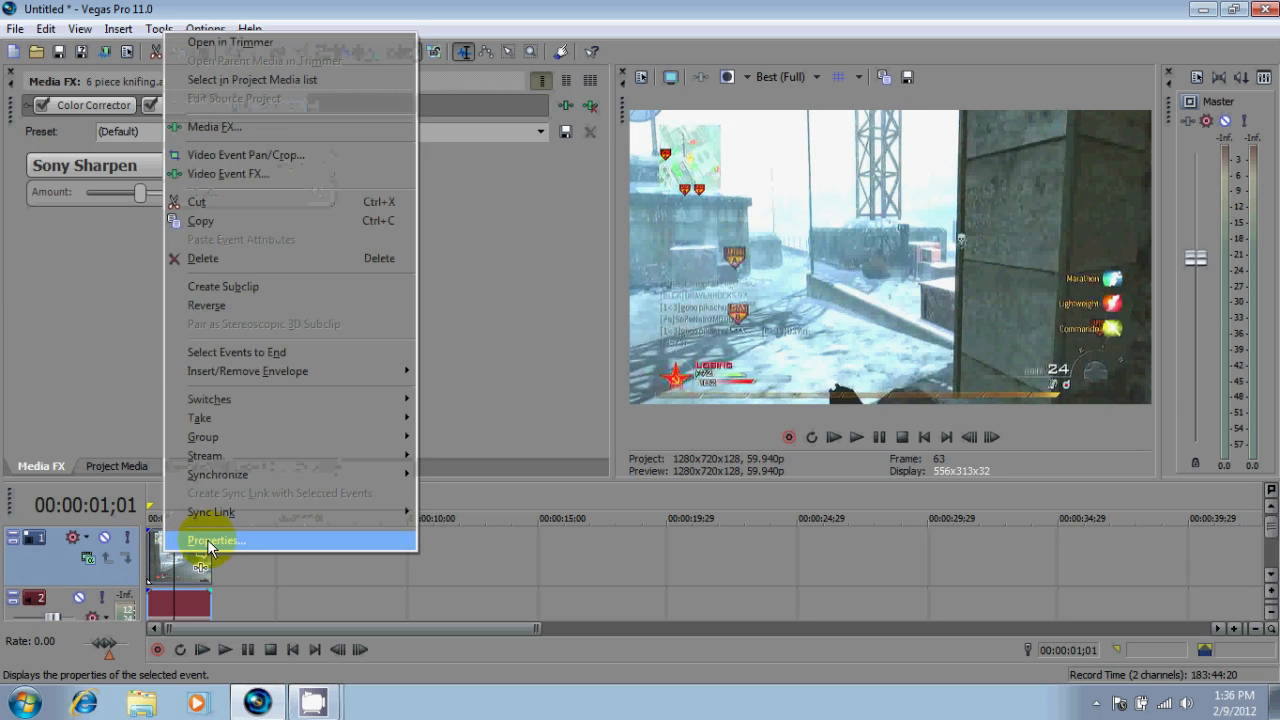
{"action": "left_click", "coordinate": [209, 543]}
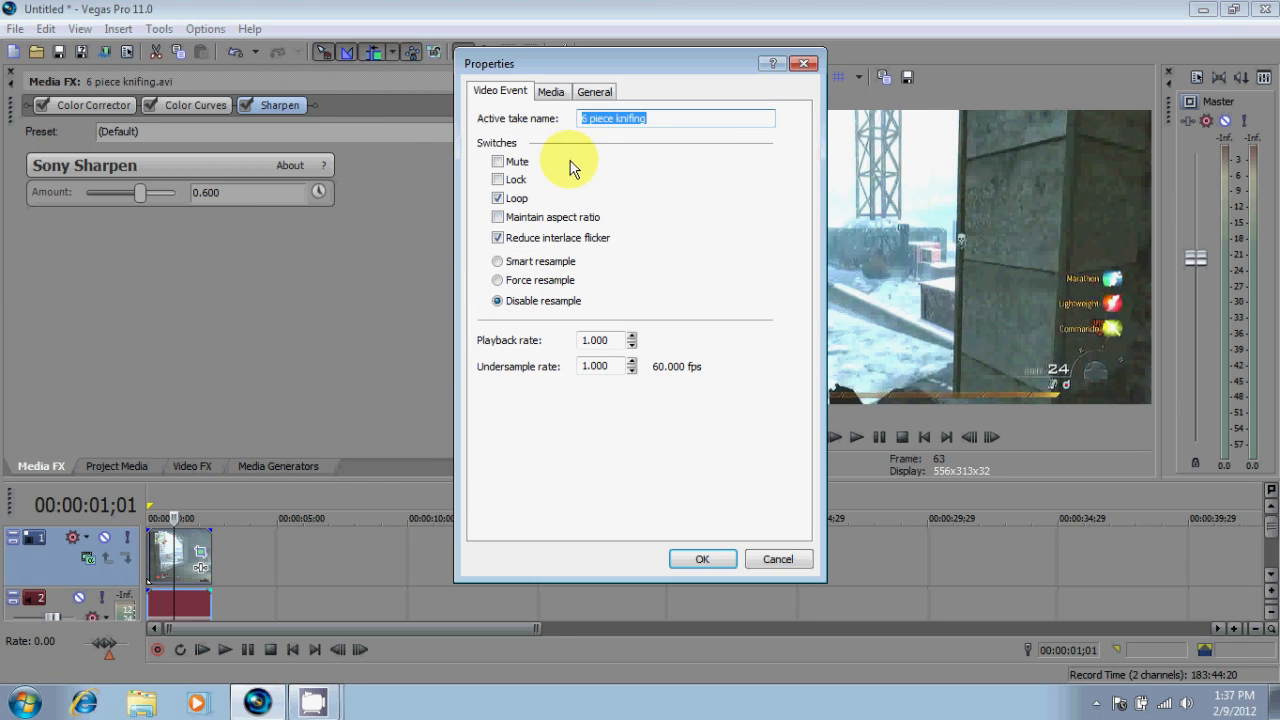
{"action": "left_click", "coordinate": [502, 222]}
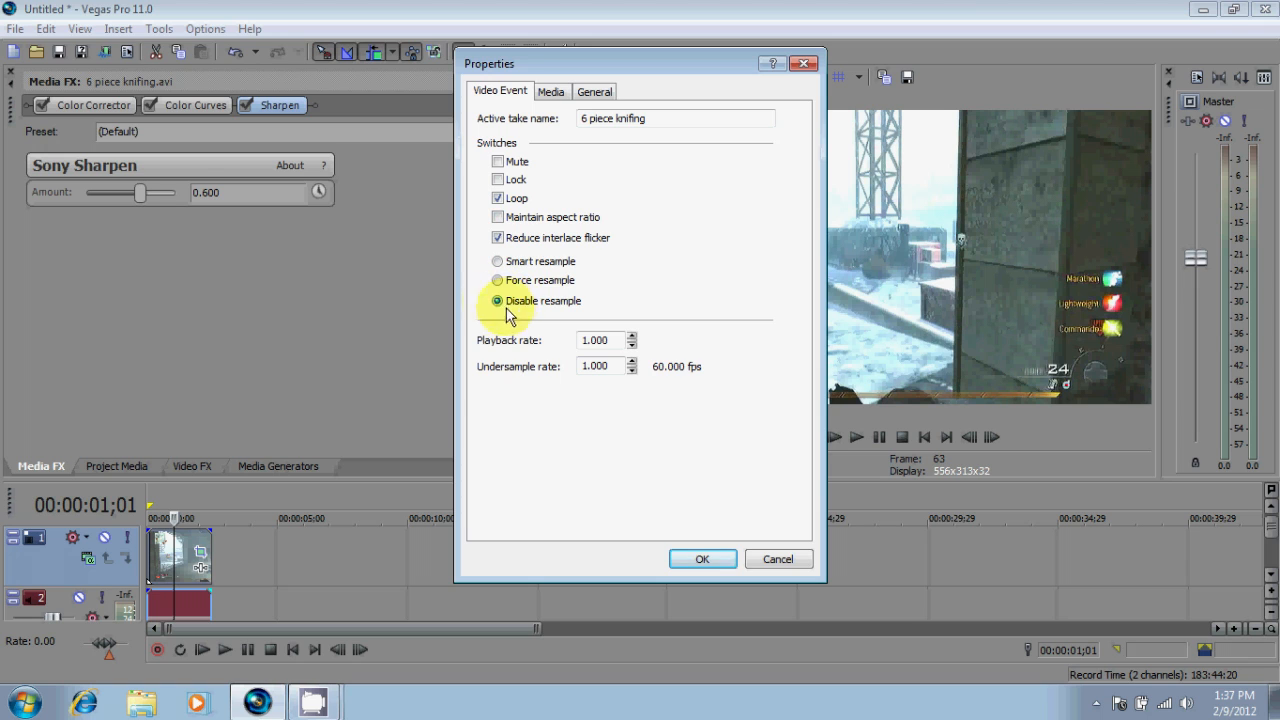
{"action": "left_click", "coordinate": [688, 556]}
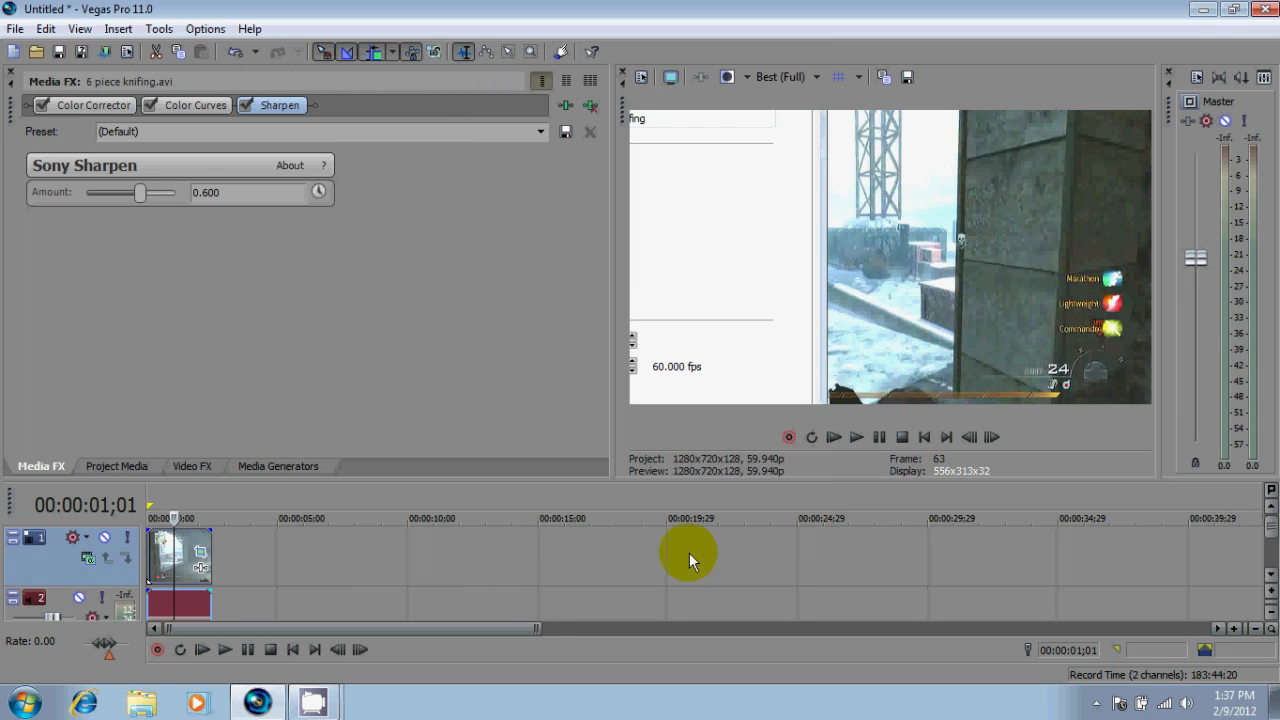
Set the project video template to HD 720-60p (1280x720, 59.940 fps) and apply it as the starting settings for all new projects.
{"action": "left_click", "coordinate": [642, 77]}
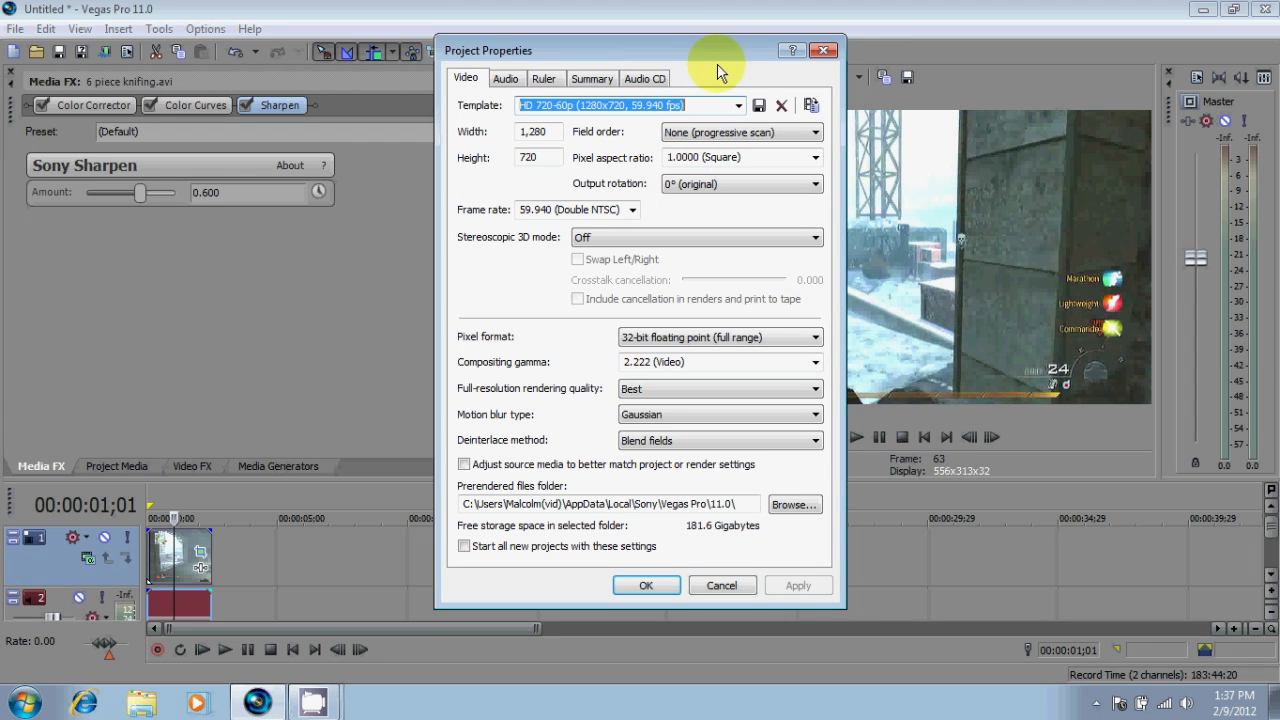
{"action": "left_click", "coordinate": [738, 105]}
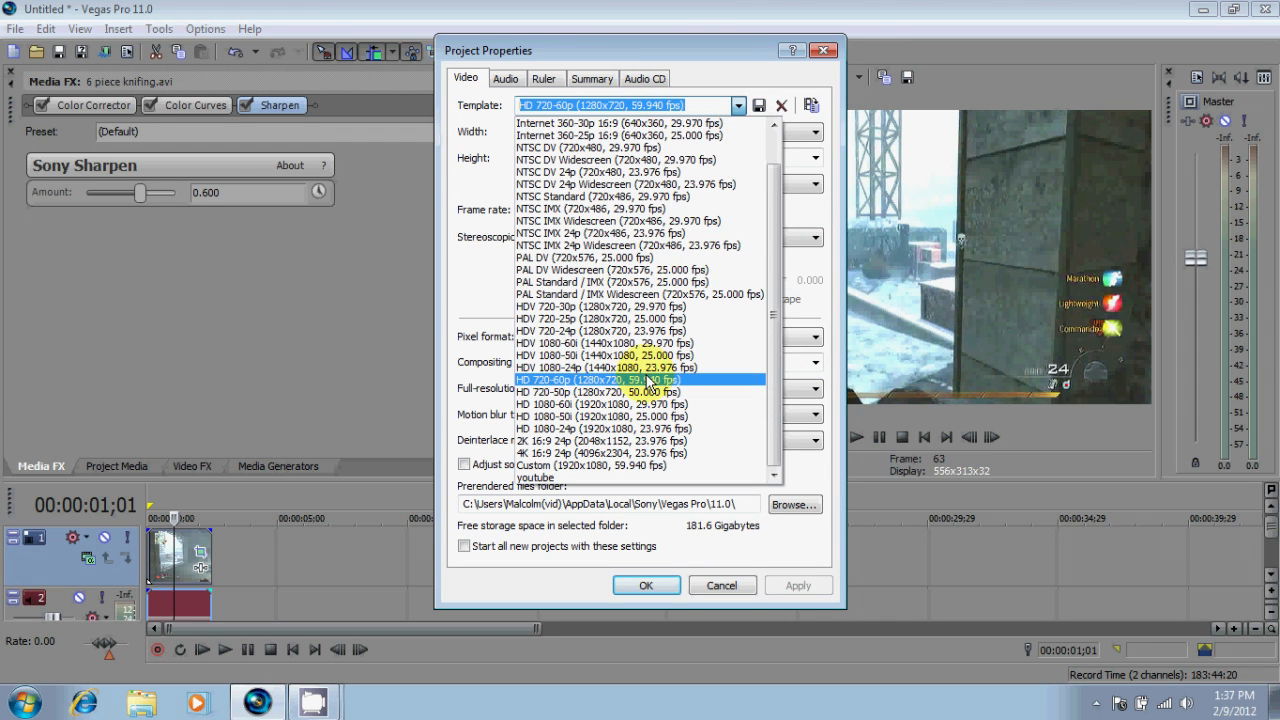
{"action": "left_click", "coordinate": [651, 381]}
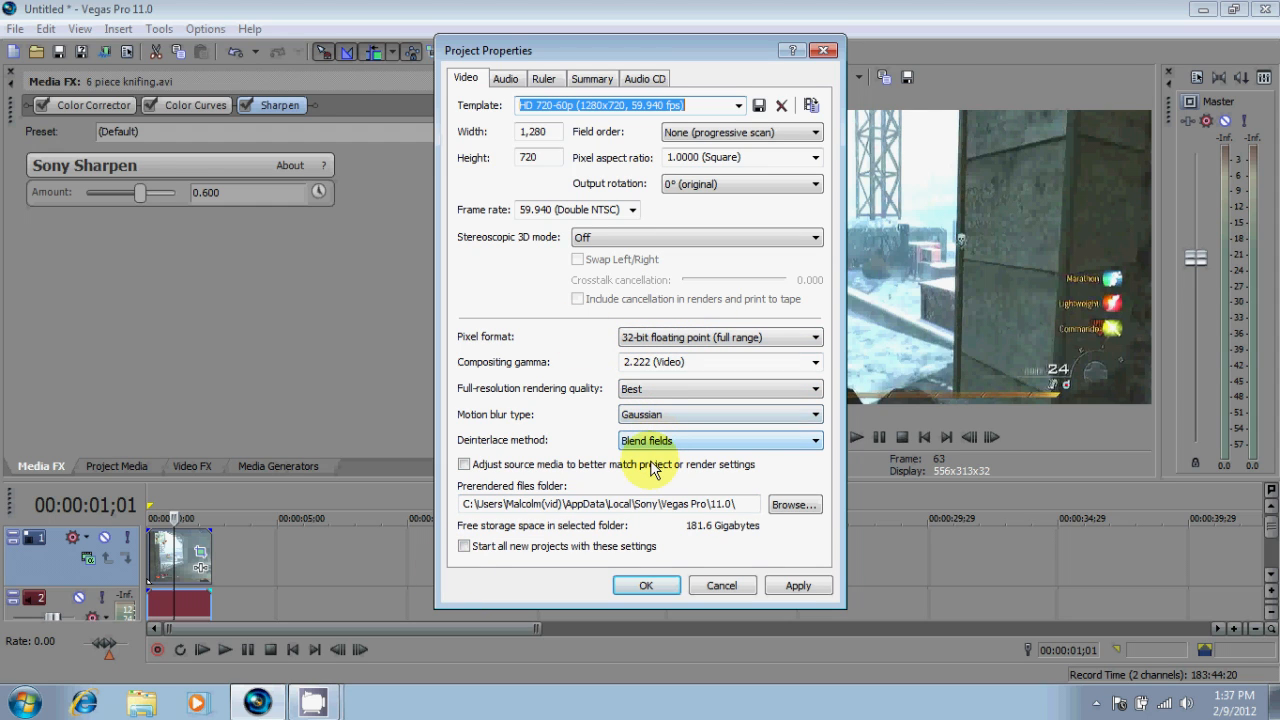
{"action": "left_click", "coordinate": [463, 547]}
{"action": "left_click", "coordinate": [781, 587]}
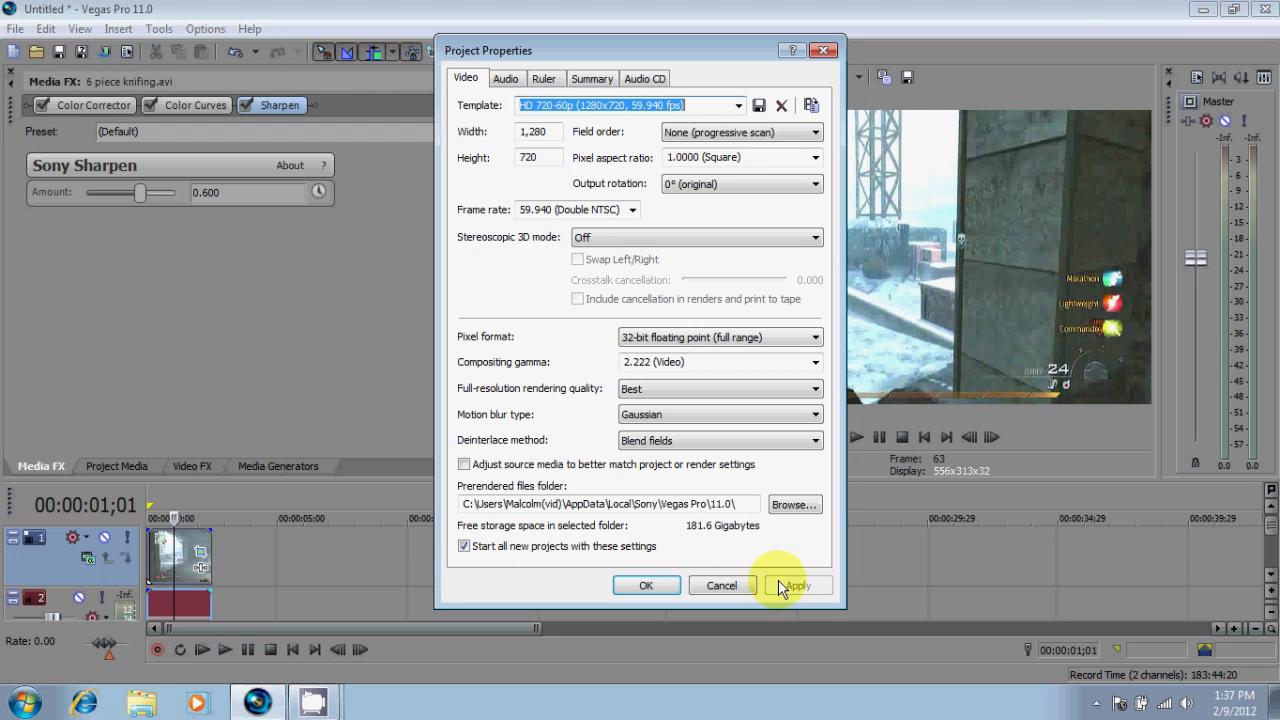
Apply the project's audio settings as the starting settings for all new projects and accept the project properties.
{"action": "left_click", "coordinate": [510, 82]}
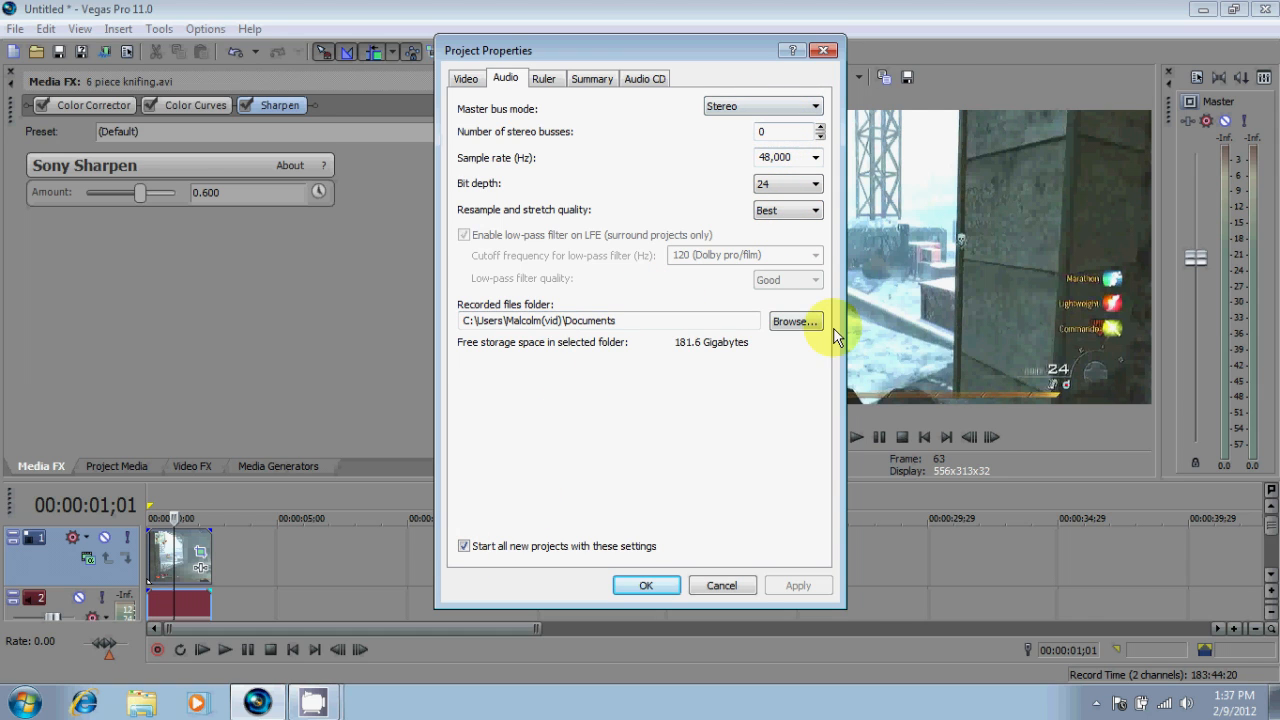
{"action": "left_click", "coordinate": [464, 546]}
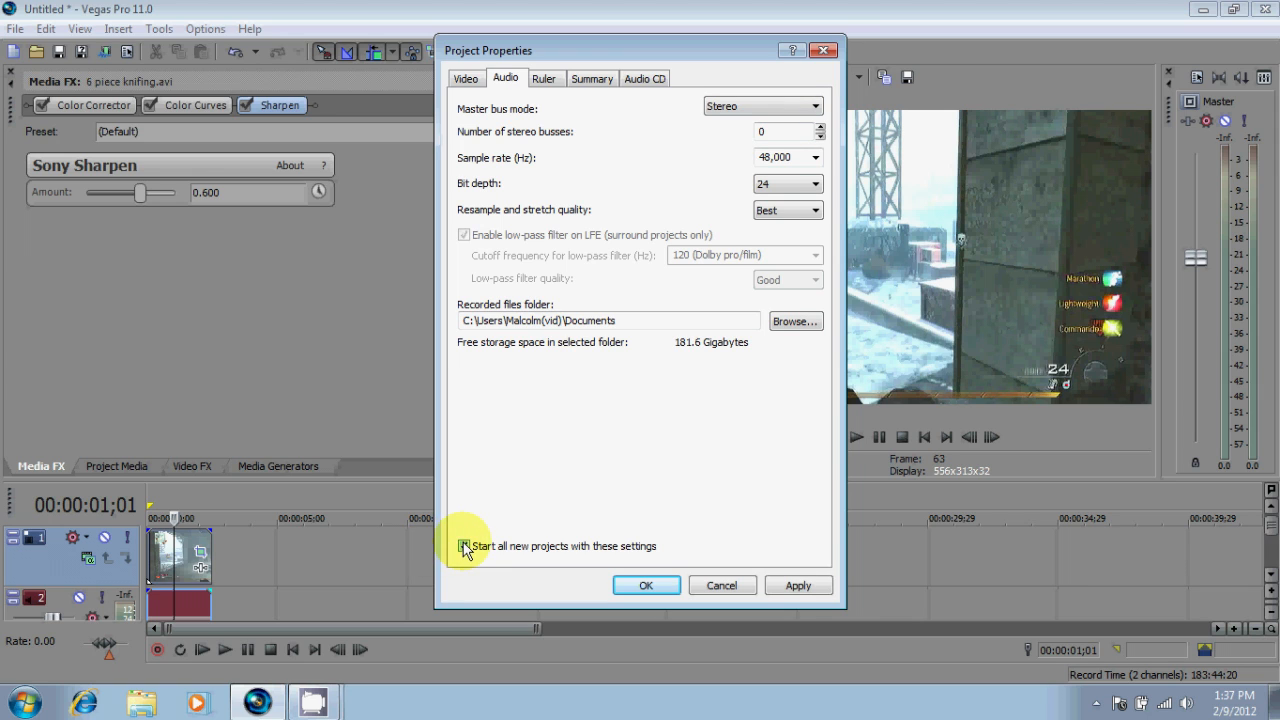
{"action": "left_click", "coordinate": [781, 587]}
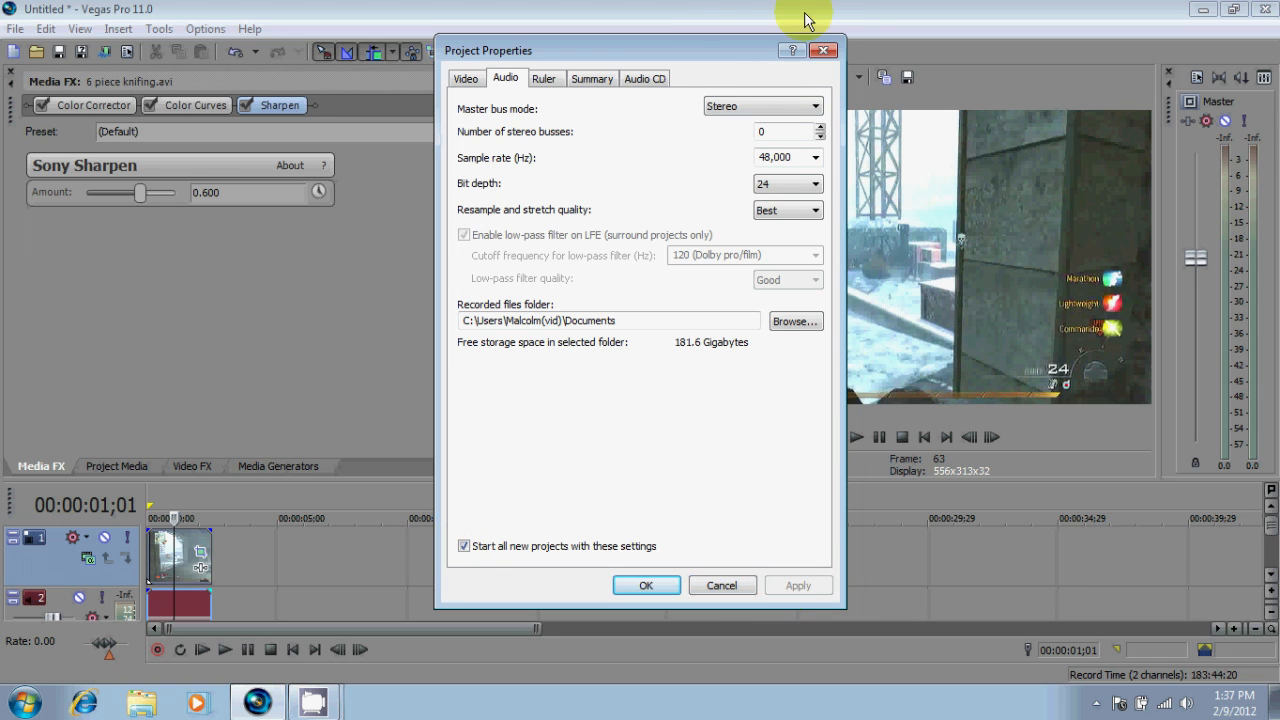
{"action": "left_click", "coordinate": [650, 587]}
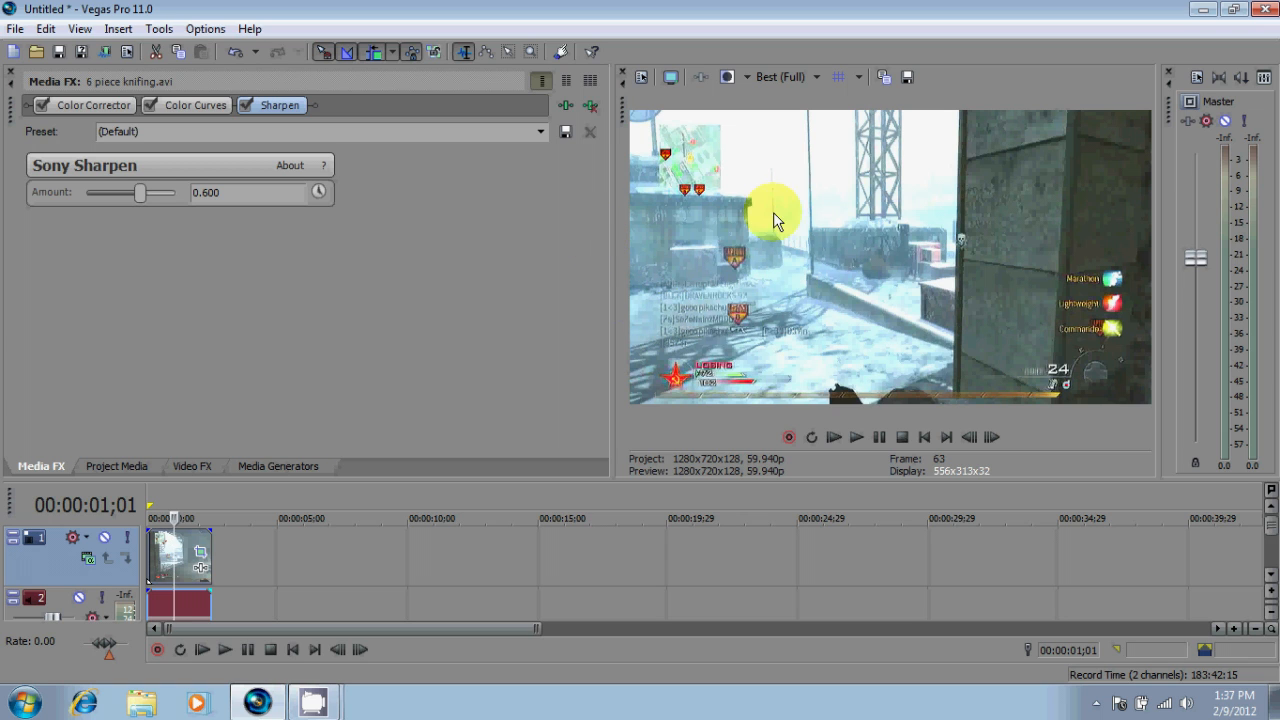
Open the clip's Event Pan/Crop settings and apply the (Default) preset at 00:00:01;01.
{"action": "left_click", "coordinate": [200, 551]}
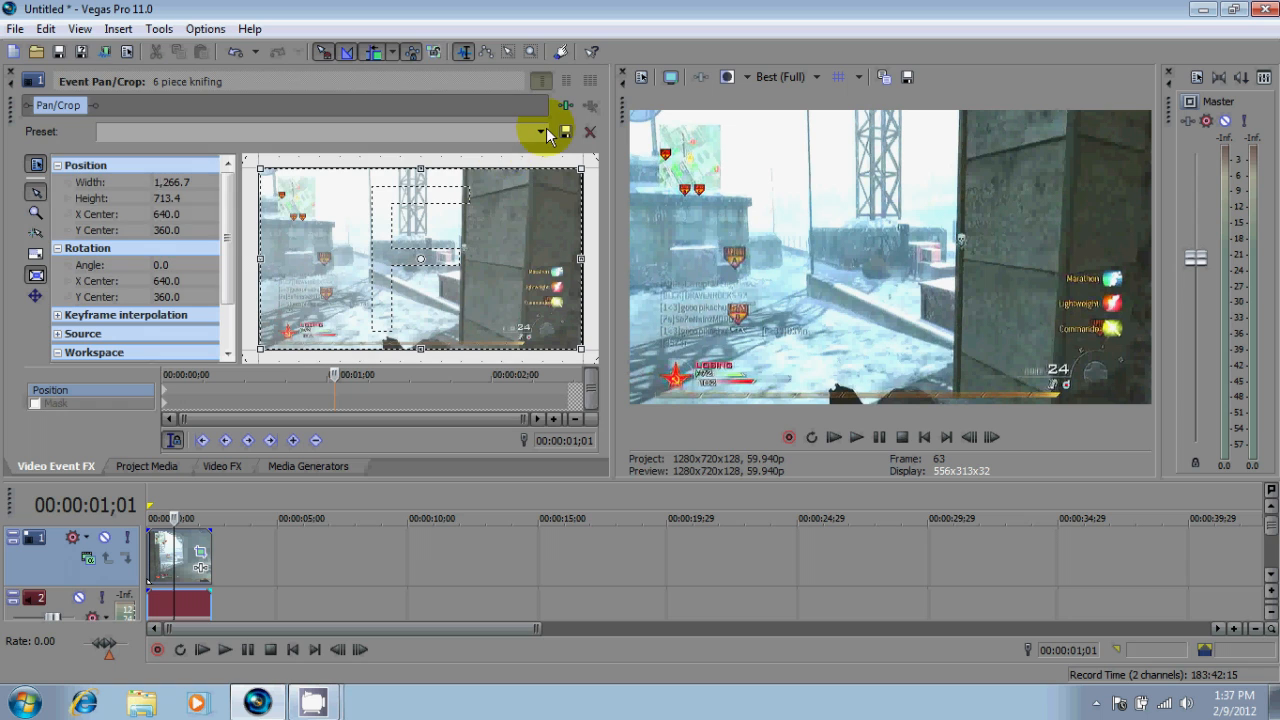
{"action": "left_click", "coordinate": [540, 131]}
{"action": "left_click", "coordinate": [518, 148]}
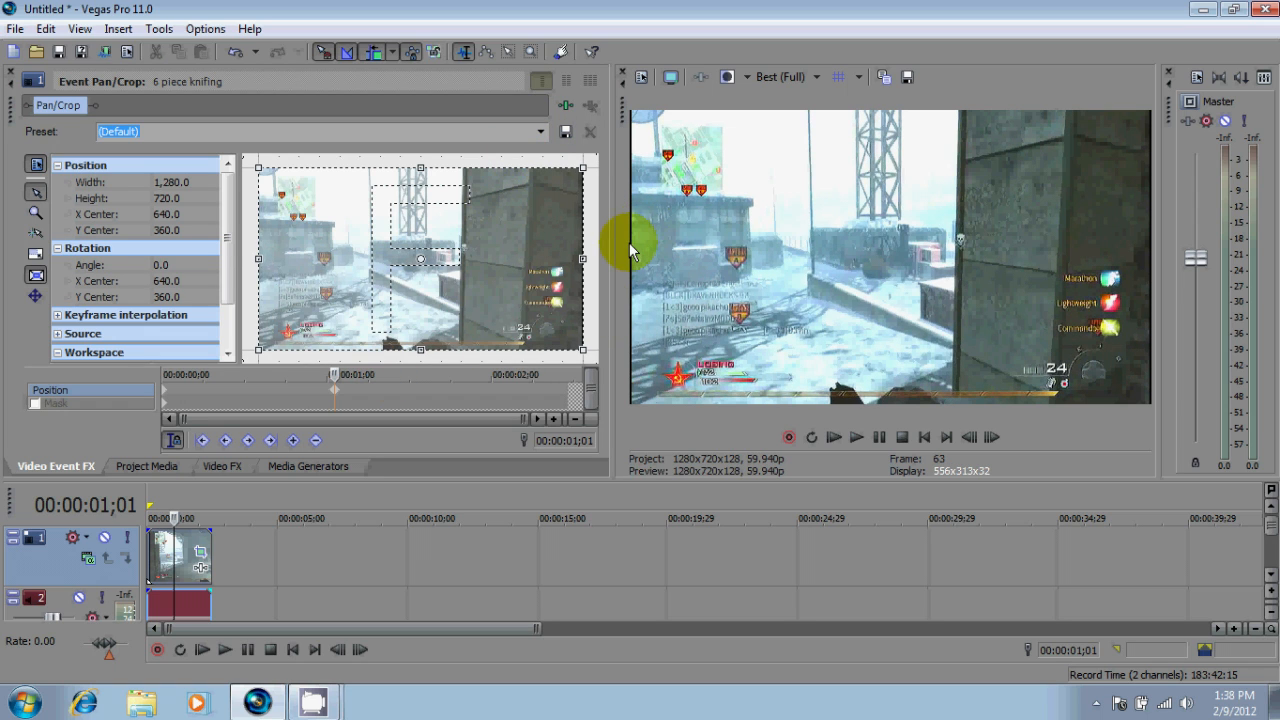
Delete the pan/crop keyframe at 00:00:01;01 and apply the (Default) preset to the first keyframe.
{"action": "left_click_drag", "start_coordinate": [612, 292], "coordinate": [640, 400]}
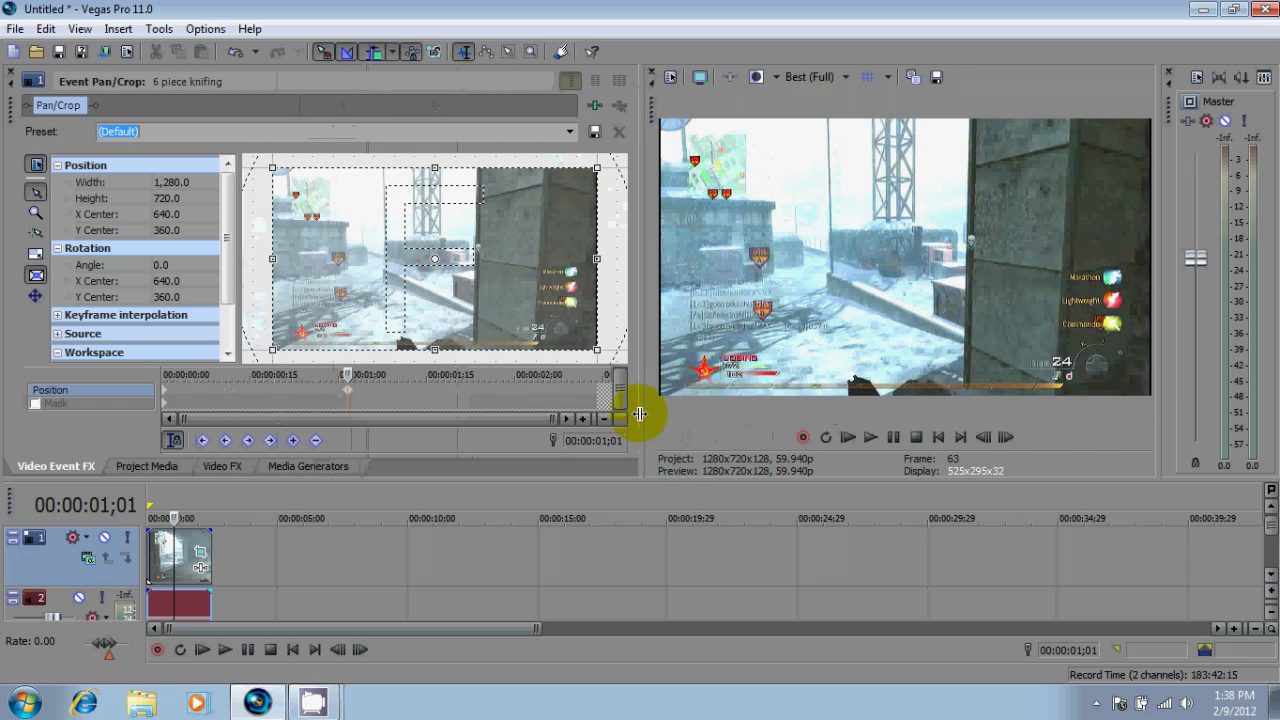
{"action": "left_click", "coordinate": [317, 440]}
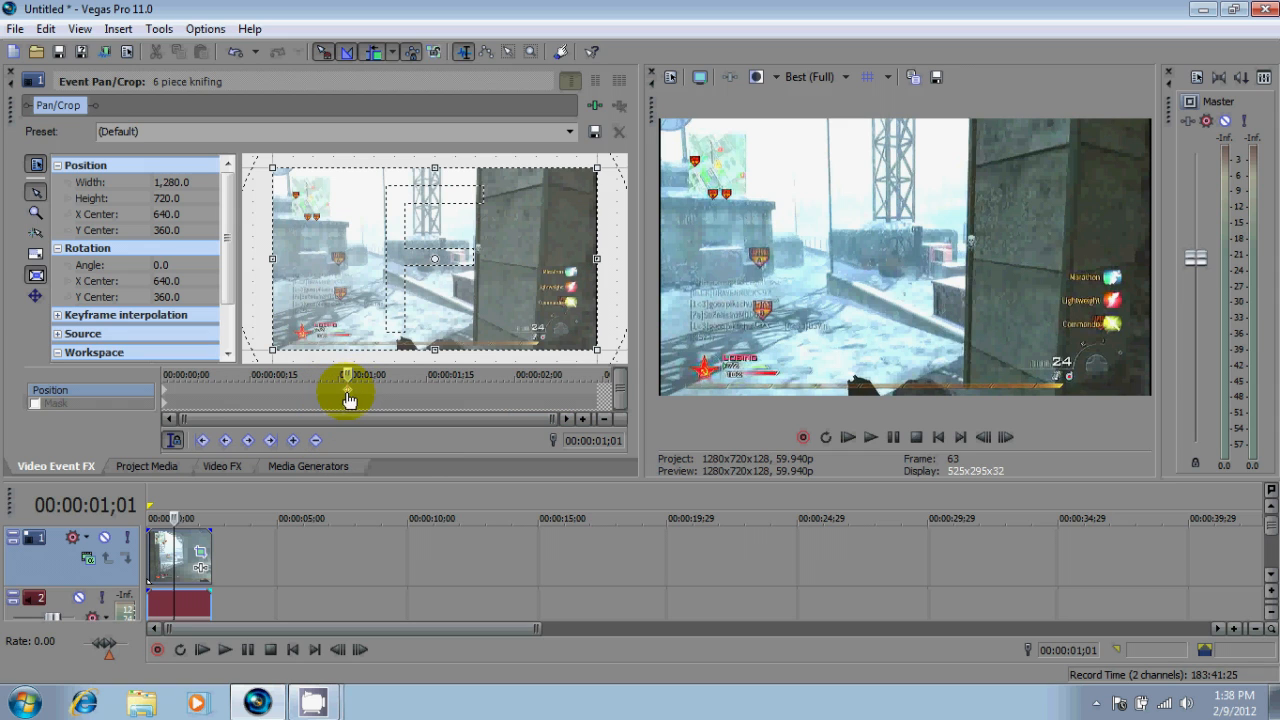
{"action": "left_click", "coordinate": [167, 392]}
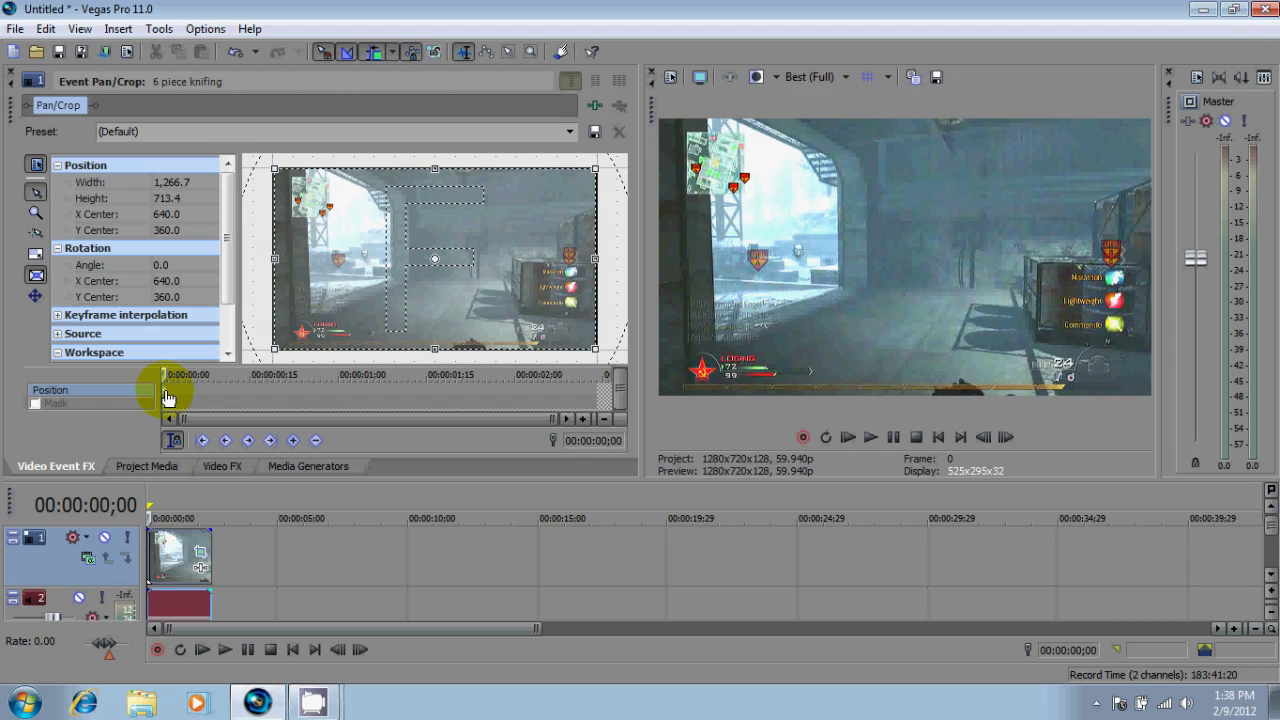
{"action": "left_click", "coordinate": [375, 312]}
{"action": "left_click", "coordinate": [570, 131]}
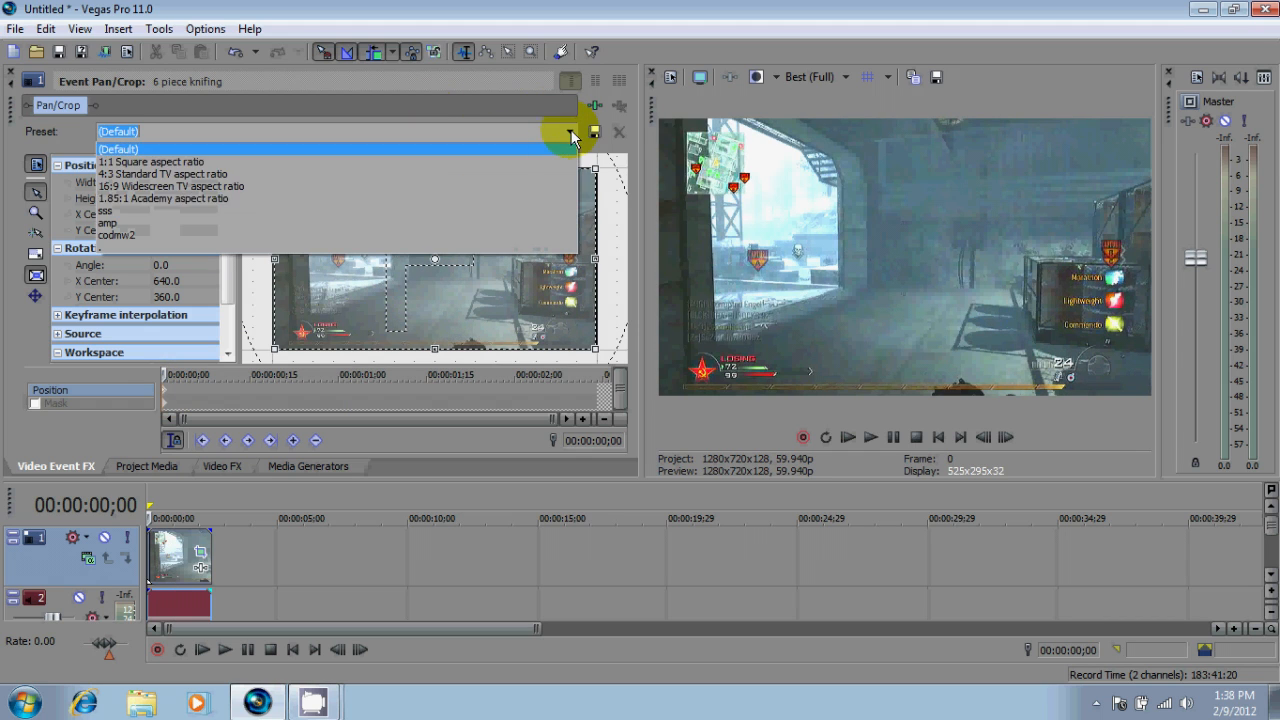
{"action": "left_click", "coordinate": [520, 151]}
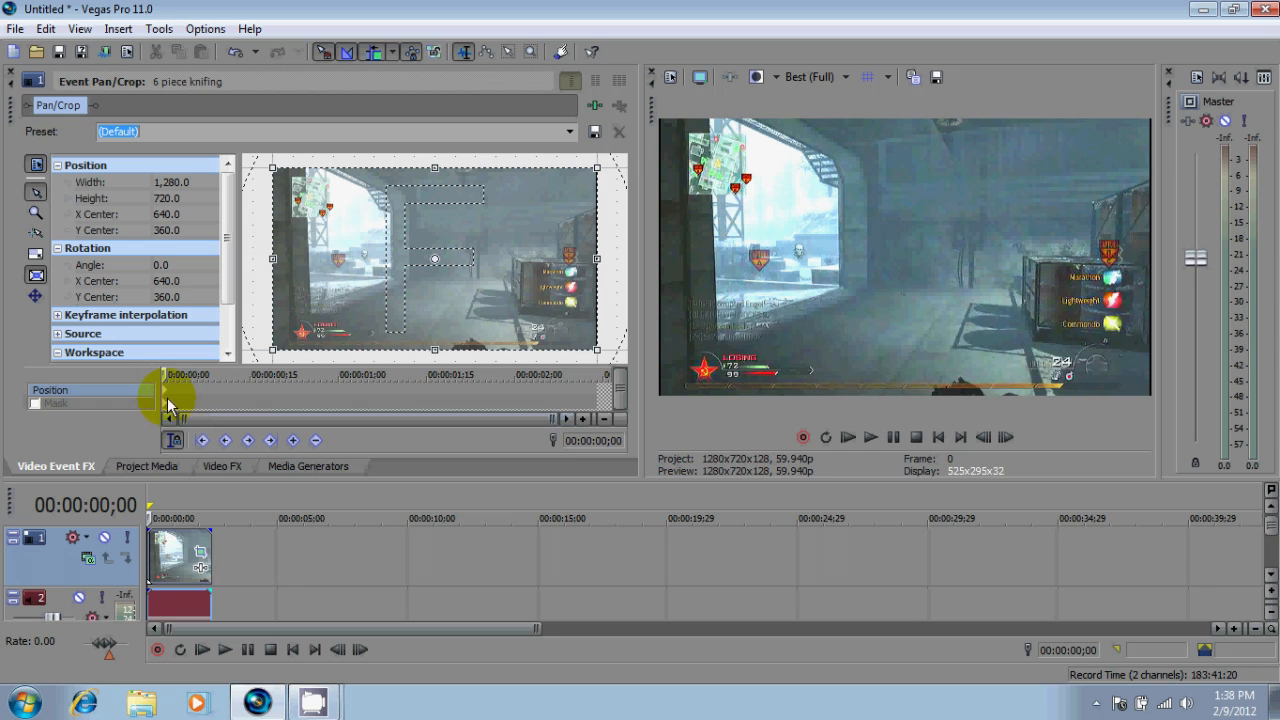
Narrow the crop frame to a width of about 1,265 and save it as the pan/crop preset "hugz".
{"action": "left_click_drag", "start_coordinate": [477, 477], "coordinate": [470, 600]}
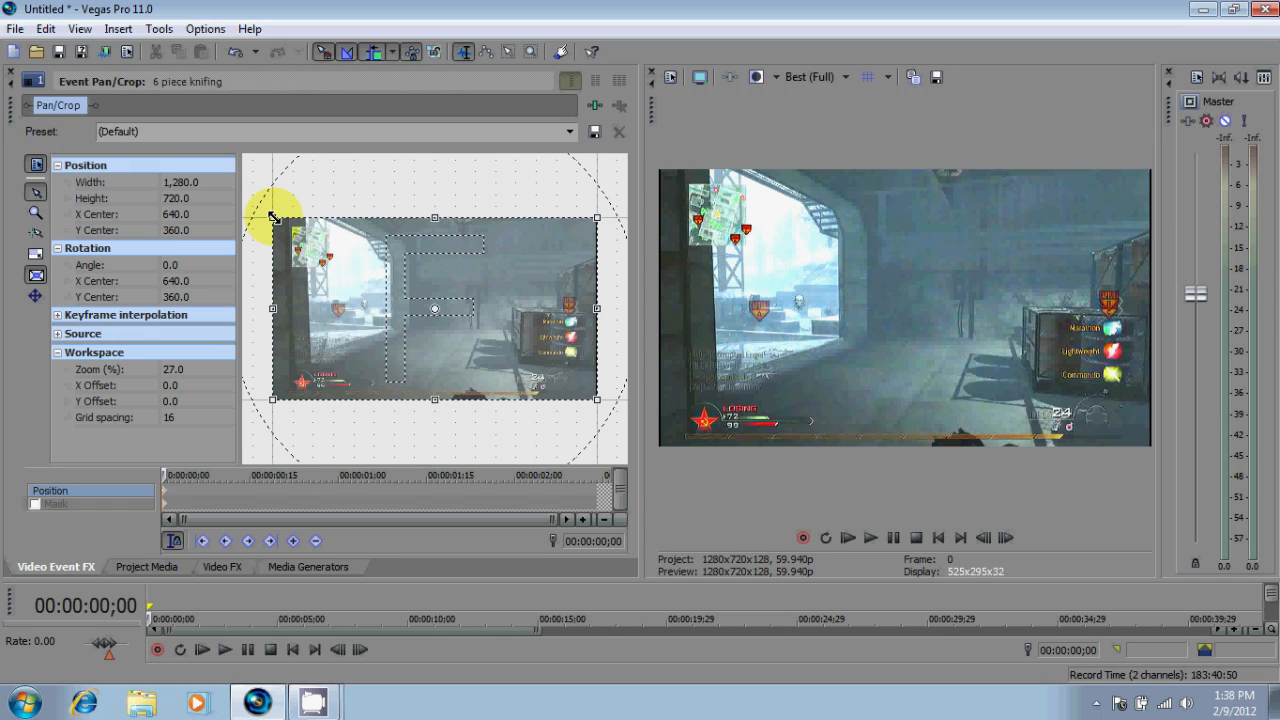
{"action": "left_click_drag", "start_coordinate": [272, 216], "coordinate": [274, 216]}
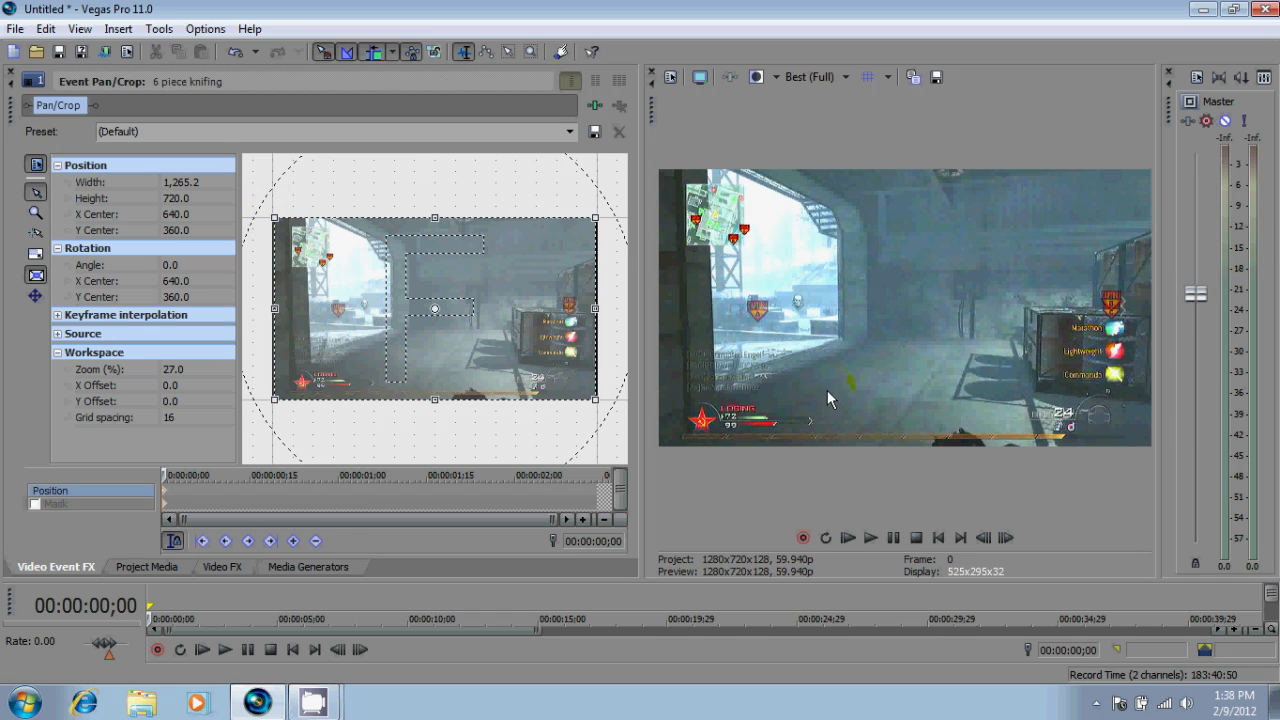
{"action": "left_click", "coordinate": [511, 133]}
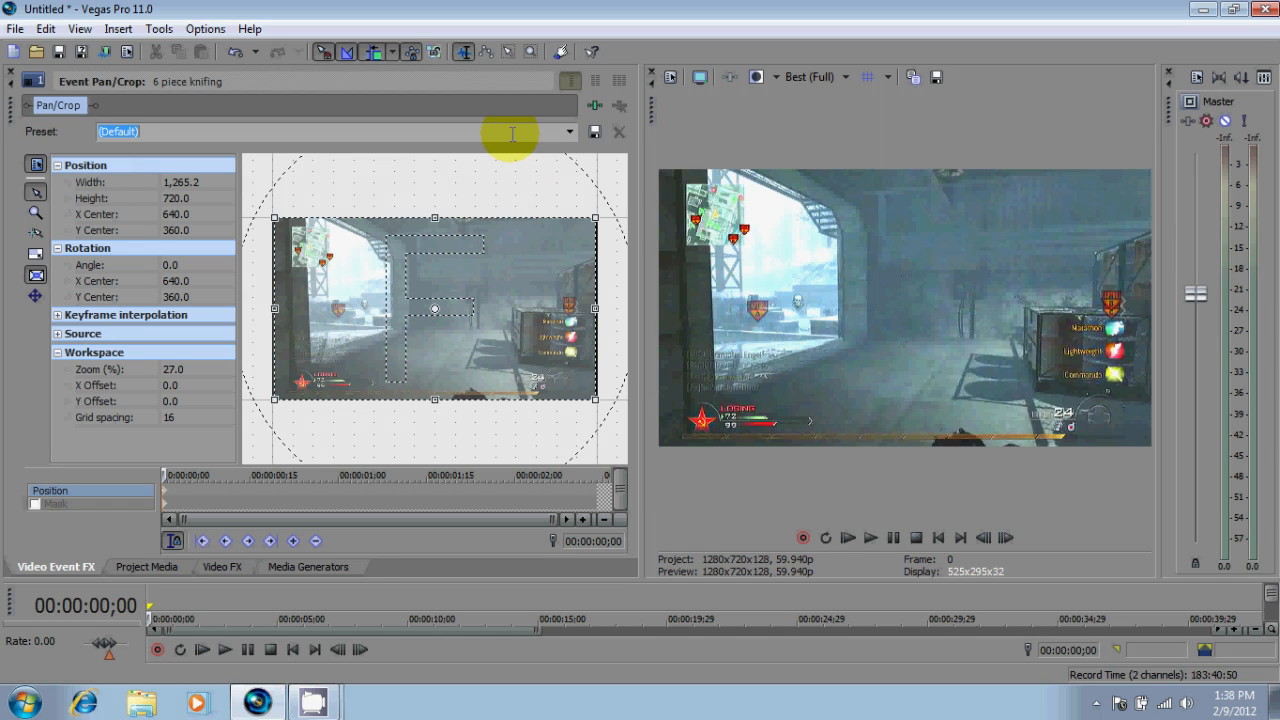
{"action": "type", "text": "h"}
{"action": "left_click", "coordinate": [592, 134]}
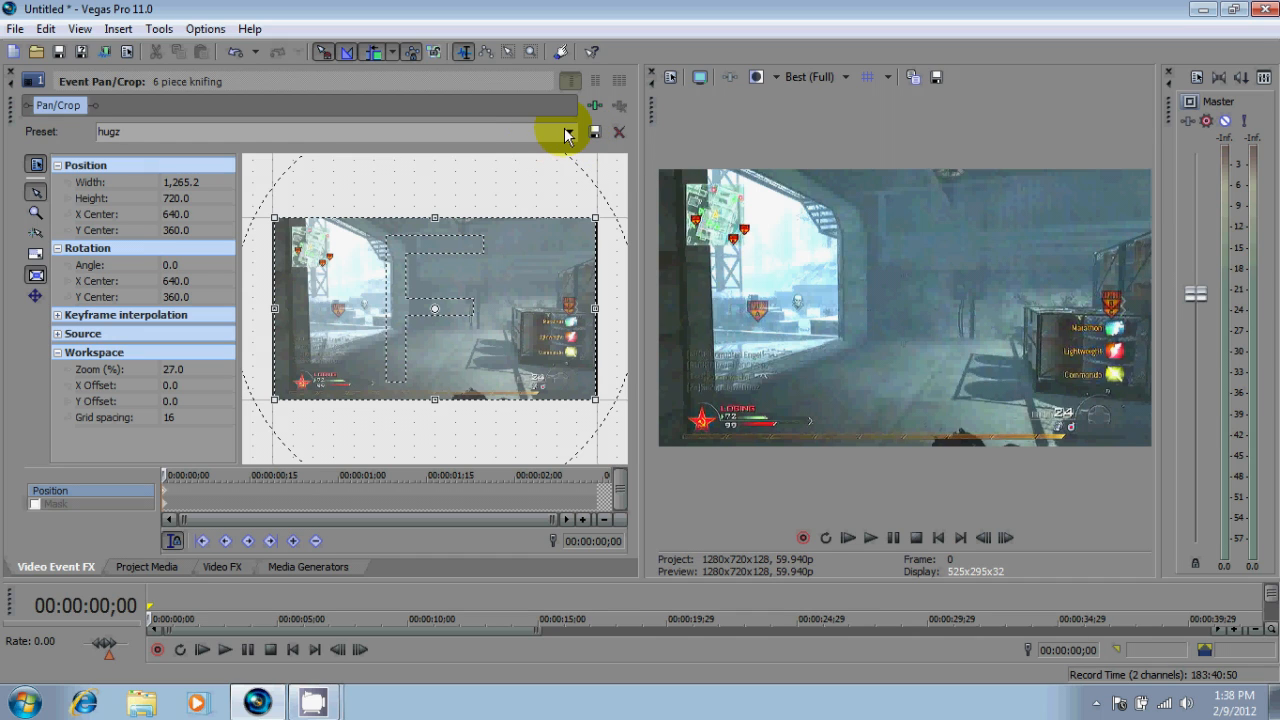
{"action": "left_click", "coordinate": [569, 131]}
{"action": "left_click", "coordinate": [490, 259]}
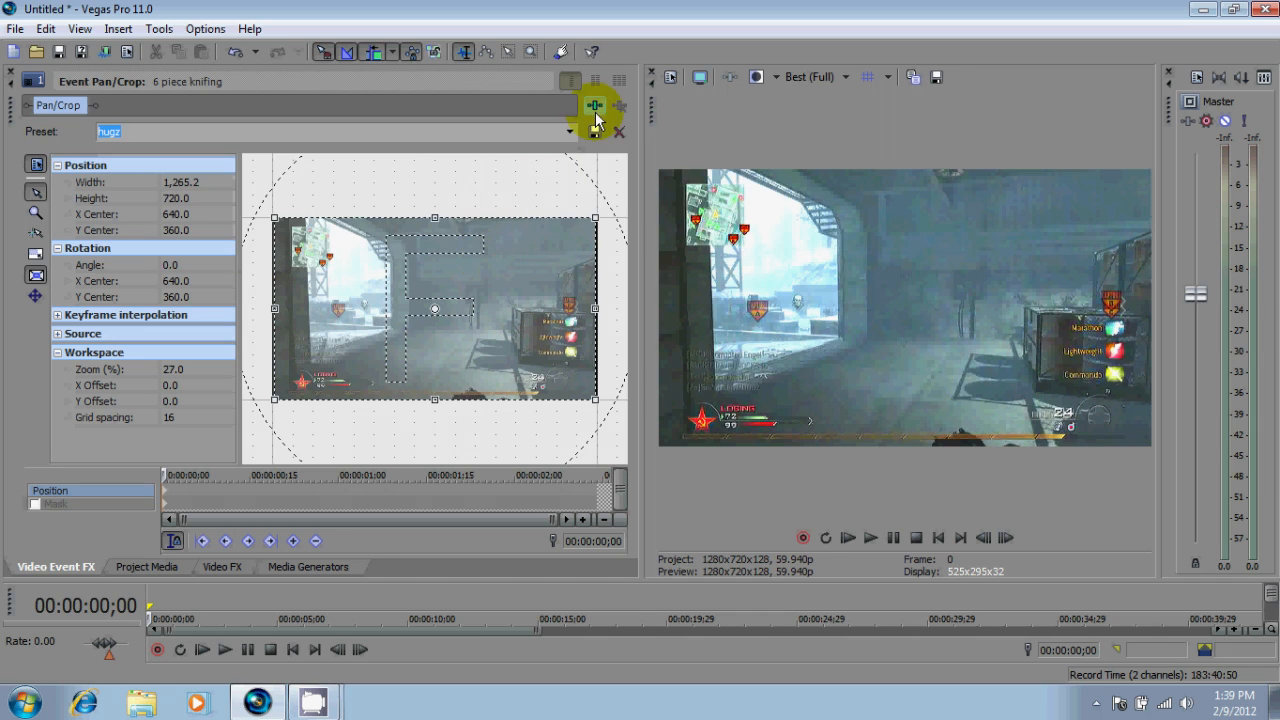
{"action": "left_click", "coordinate": [12, 75]}
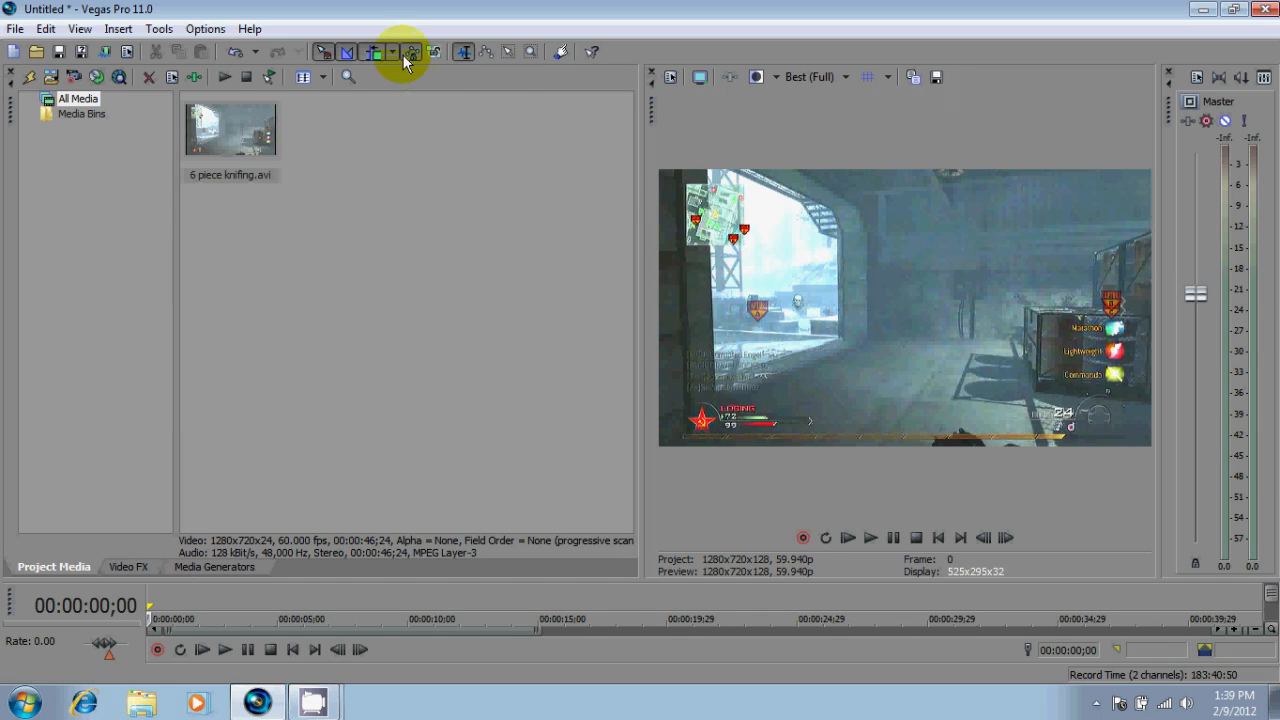
Open the clip's Media FX chain and bring up the Color Corrector effect's settings.
{"action": "left_click_drag", "start_coordinate": [492, 576], "coordinate": [471, 322]}
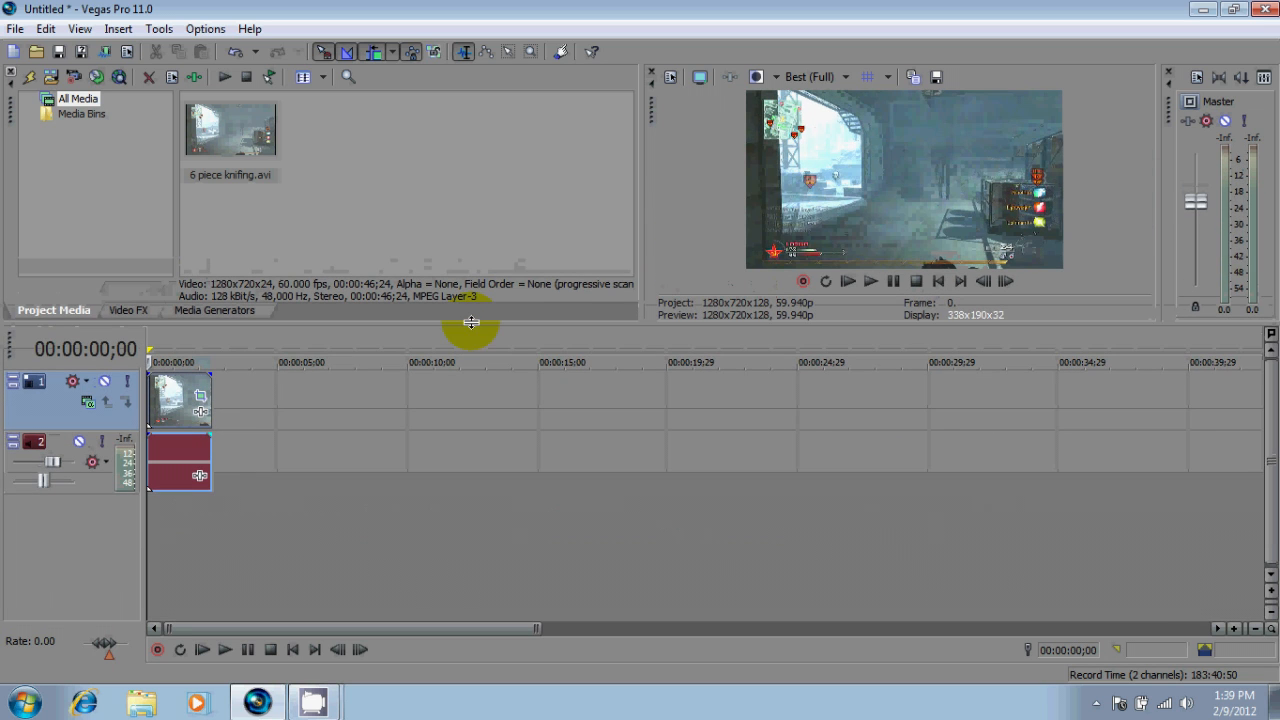
{"action": "right_click", "coordinate": [163, 386]}
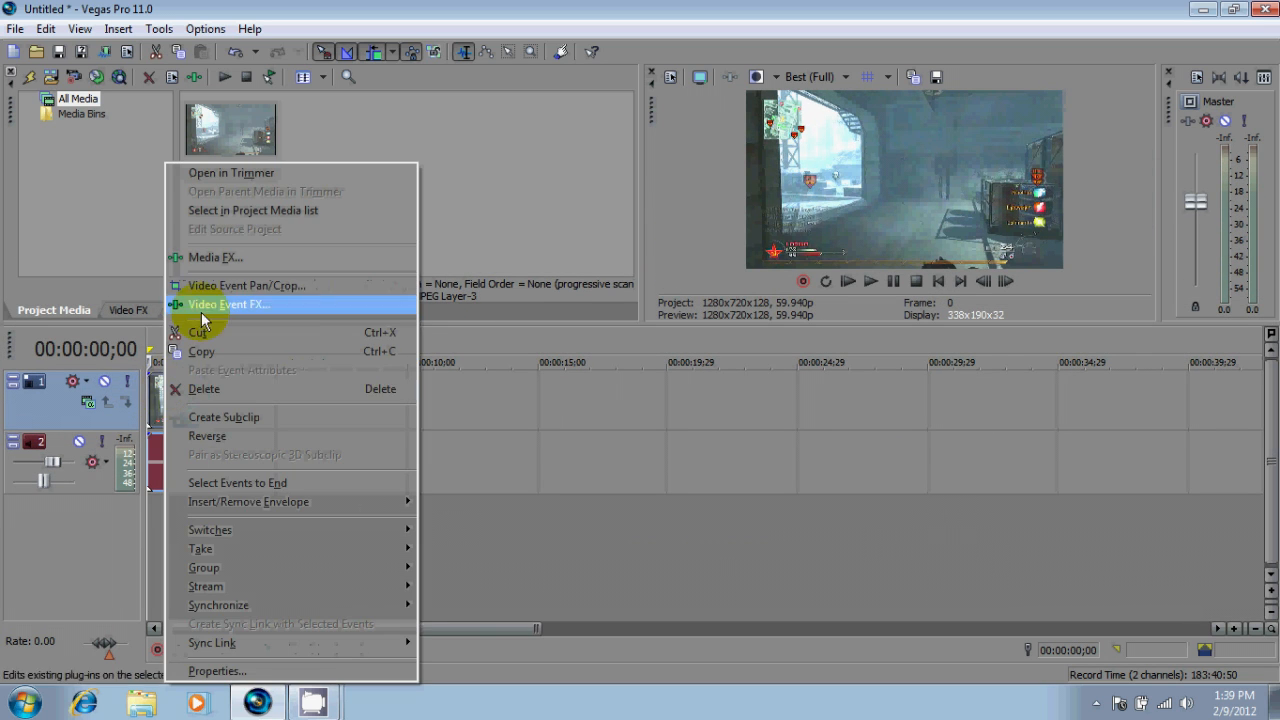
{"action": "left_click", "coordinate": [221, 262]}
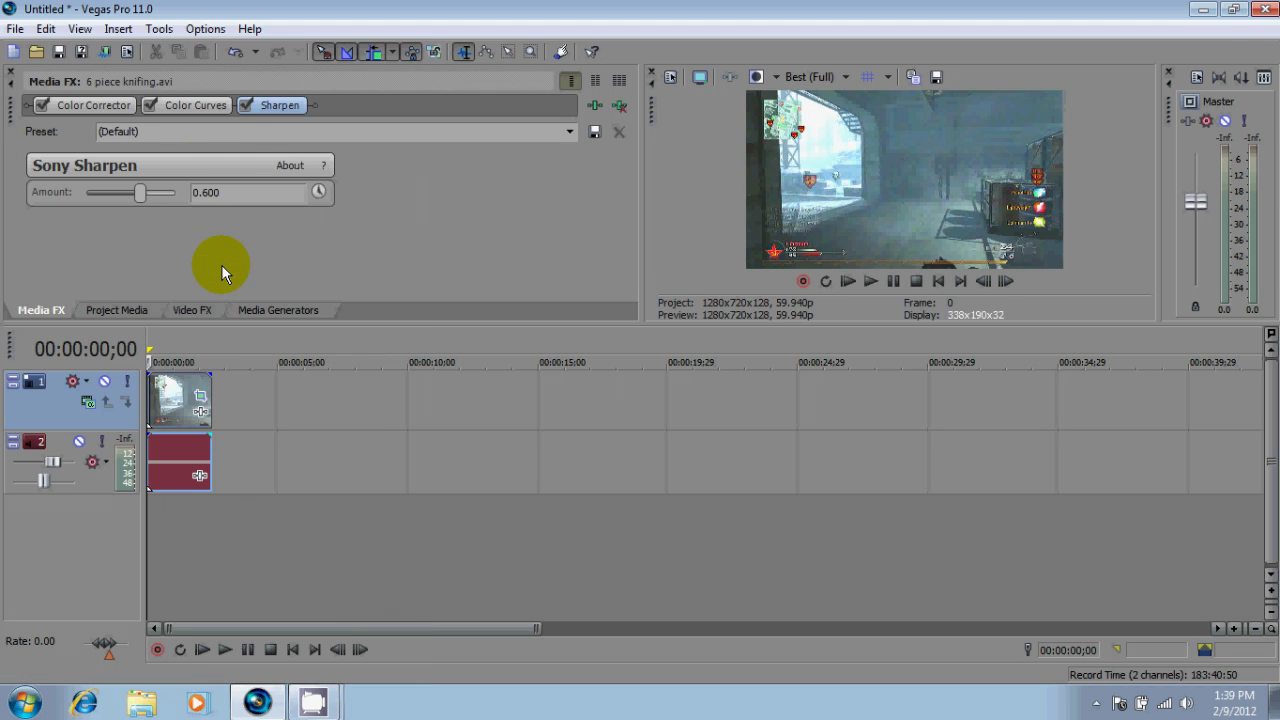
{"action": "left_click", "coordinate": [100, 106]}
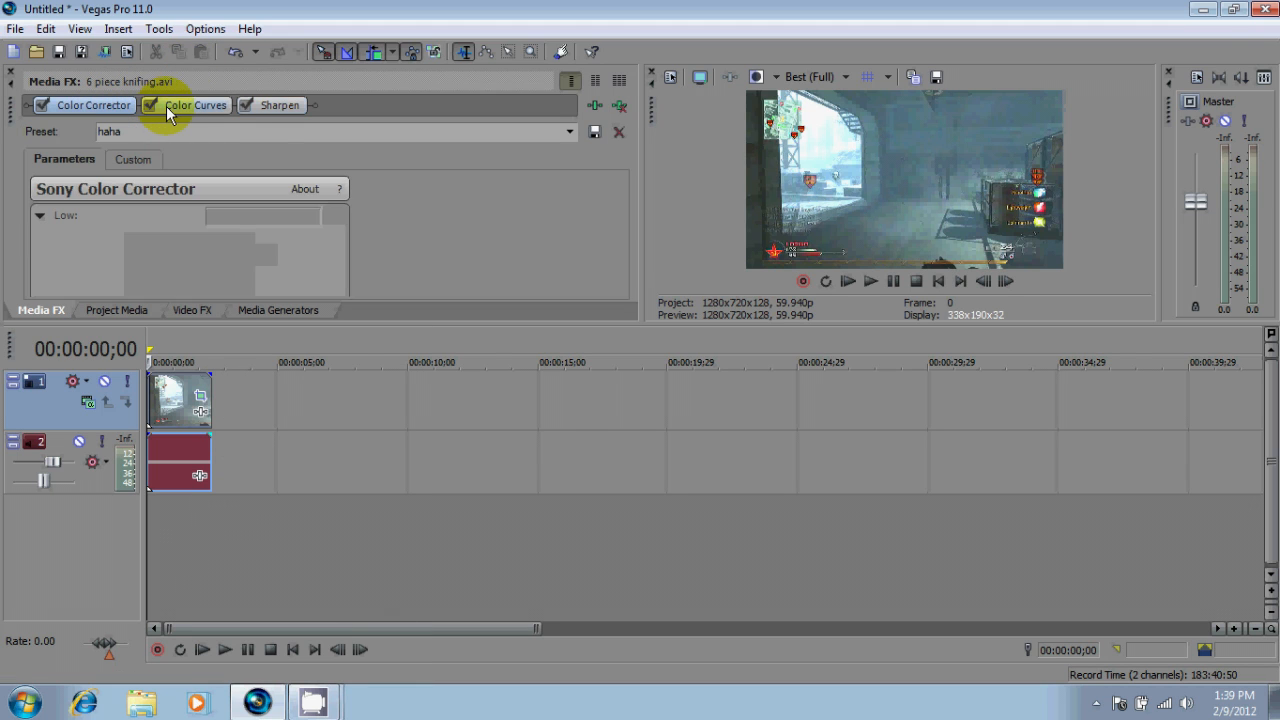
{"action": "left_click", "coordinate": [280, 105]}
{"action": "left_click", "coordinate": [88, 111]}
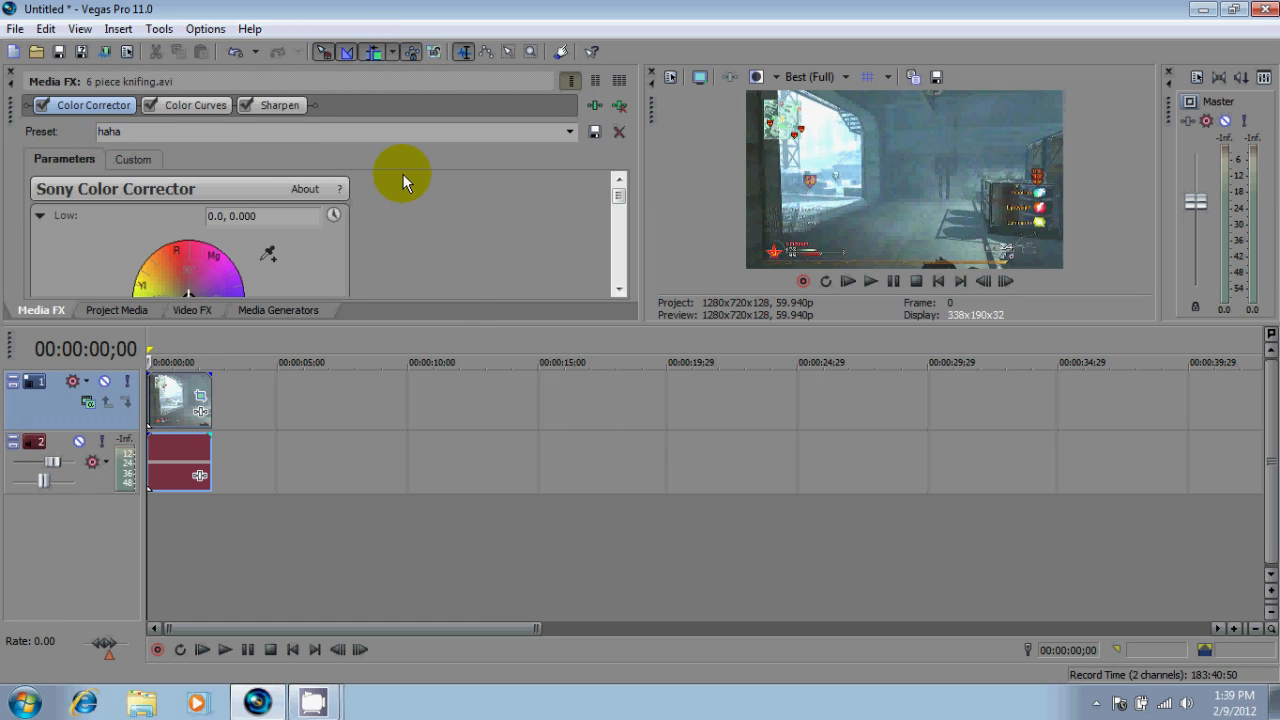
Raise the Color Corrector's gamma to about 1.018 in its custom colour-wheel view.
{"action": "left_click_drag", "start_coordinate": [457, 326], "coordinate": [396, 540]}
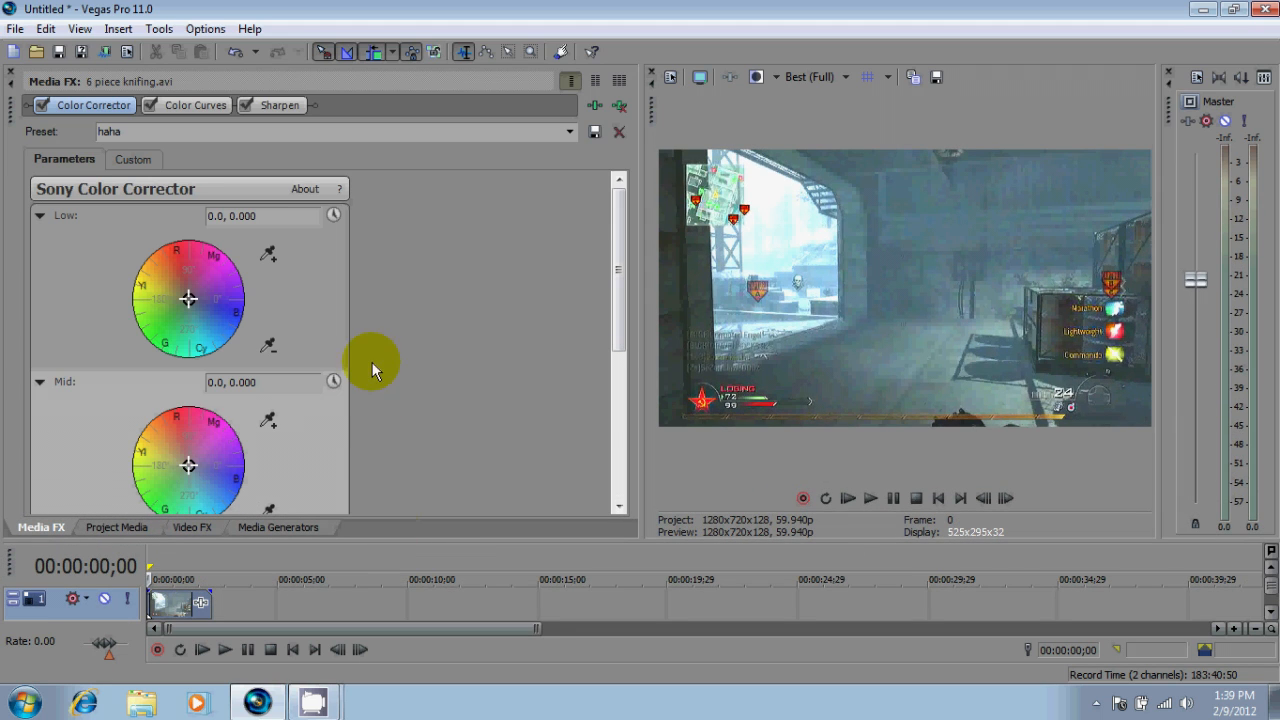
{"action": "left_click", "coordinate": [148, 160]}
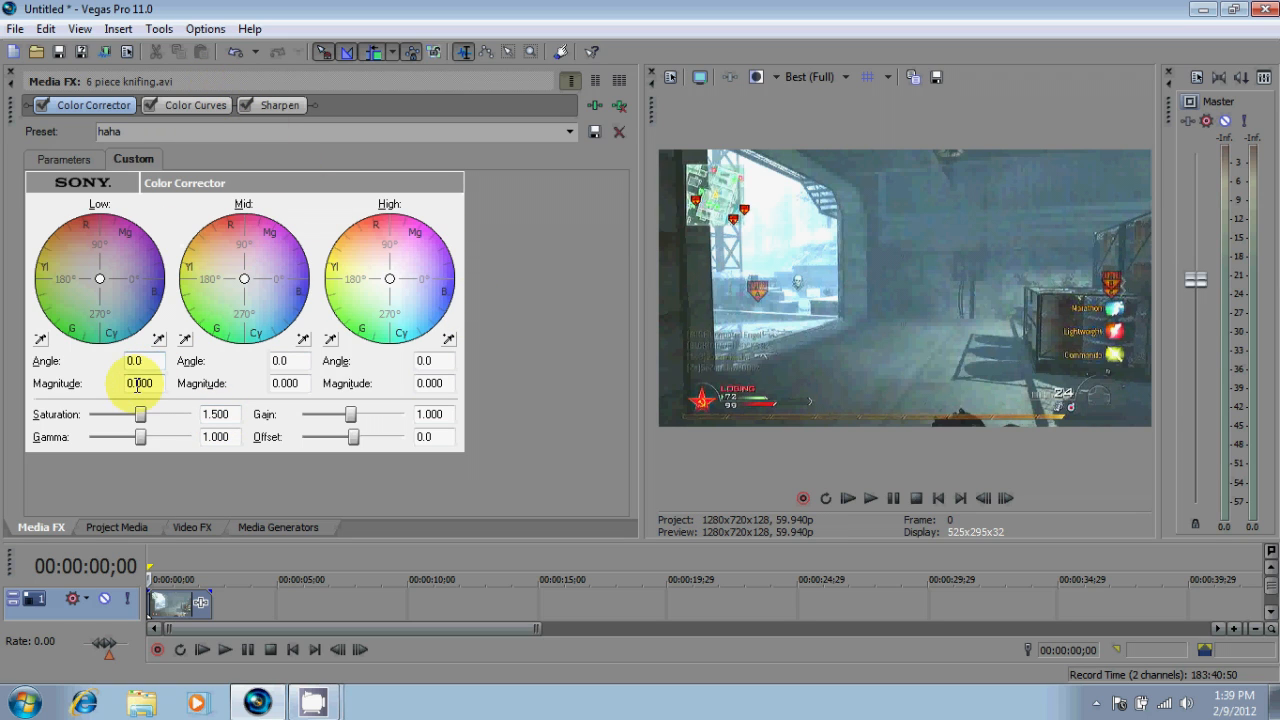
{"action": "mouse_move", "coordinate": [141, 440]}
{"action": "left_mouse_down"}
{"action": "mouse_move", "coordinate": [184, 450]}
{"action": "mouse_move", "coordinate": [43, 440]}
{"action": "mouse_move", "coordinate": [142, 451]}
{"action": "left_mouse_up"}
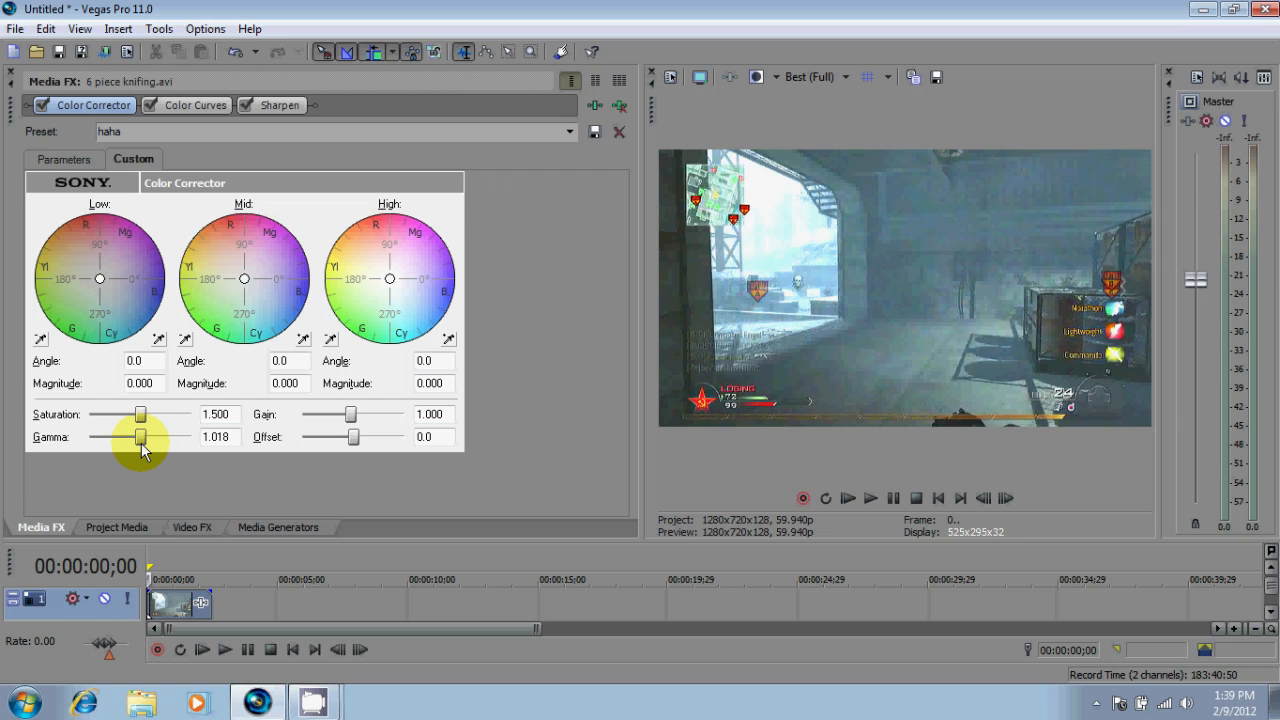
Switch to the clip's Color Curves effect and apply its (Default) preset.
{"action": "double_click", "coordinate": [141, 440]}
{"action": "left_click_drag", "start_coordinate": [140, 442], "coordinate": [140, 442]}
{"action": "left_click", "coordinate": [177, 106]}
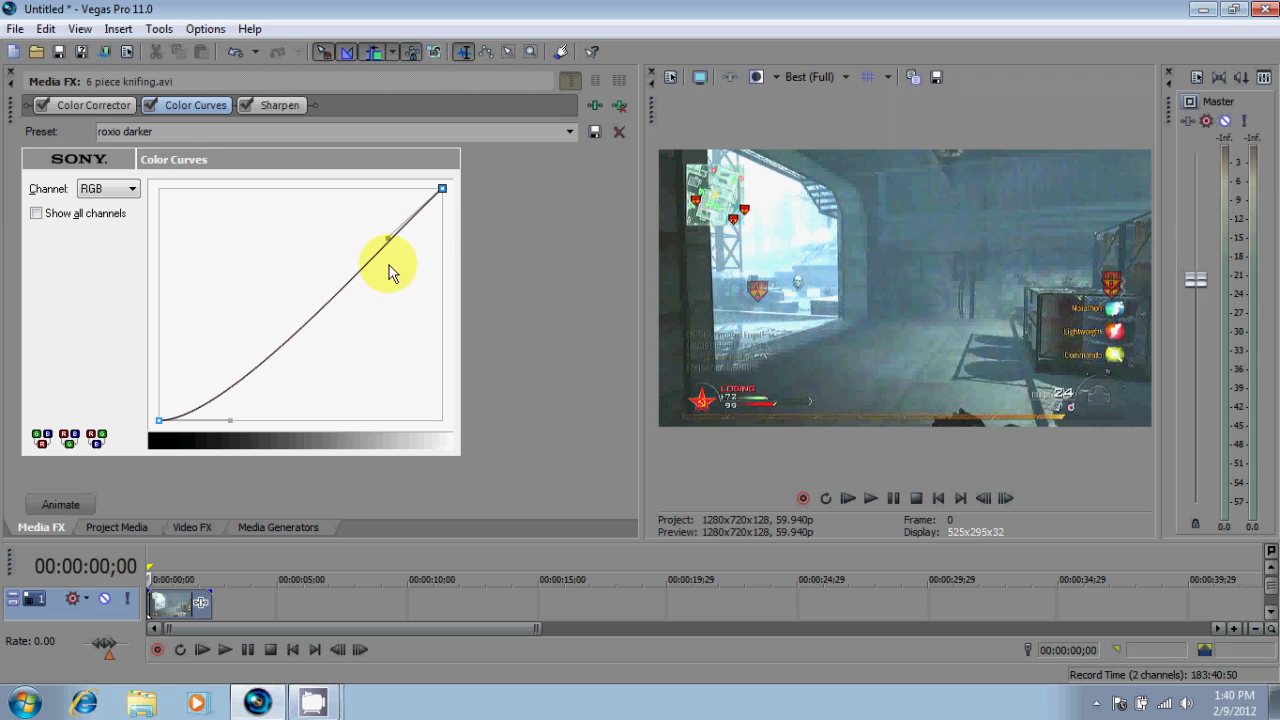
{"action": "left_click", "coordinate": [570, 131]}
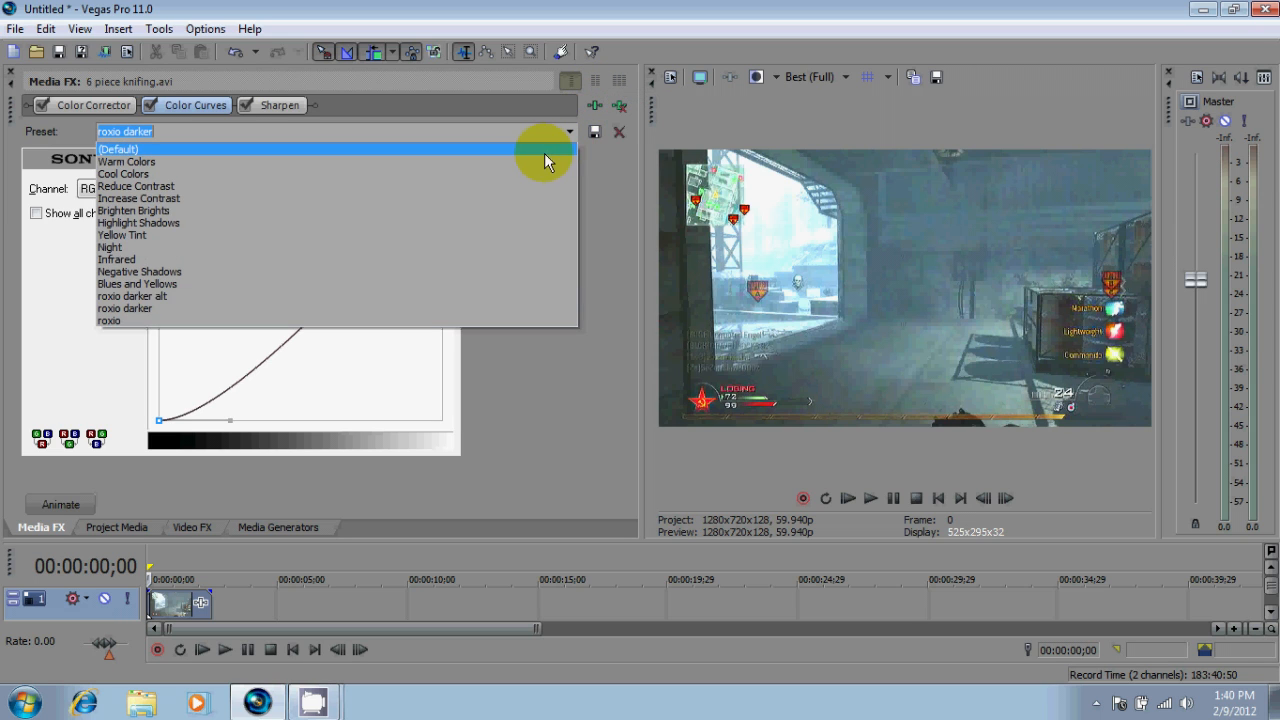
{"action": "left_click", "coordinate": [544, 154]}
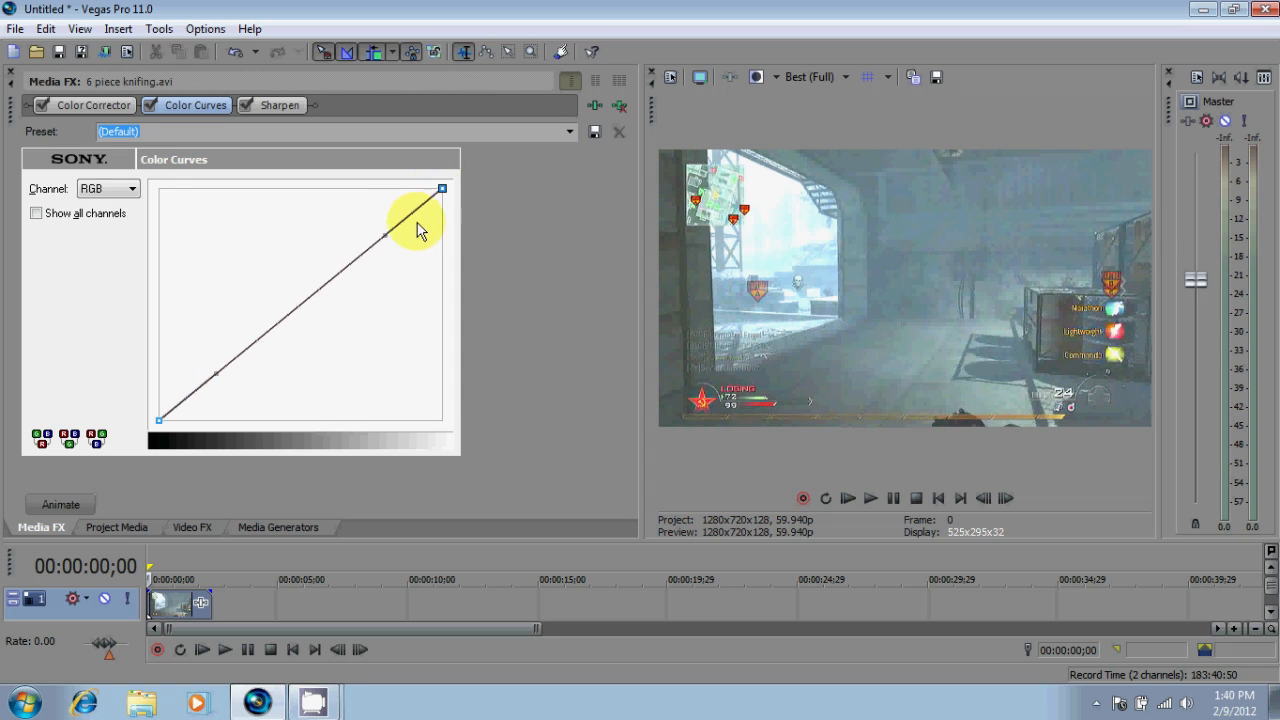
Bend the RGB colour curve downward by repositioning the tangent handles of its upper and lower end points.
{"action": "left_click", "coordinate": [382, 237]}
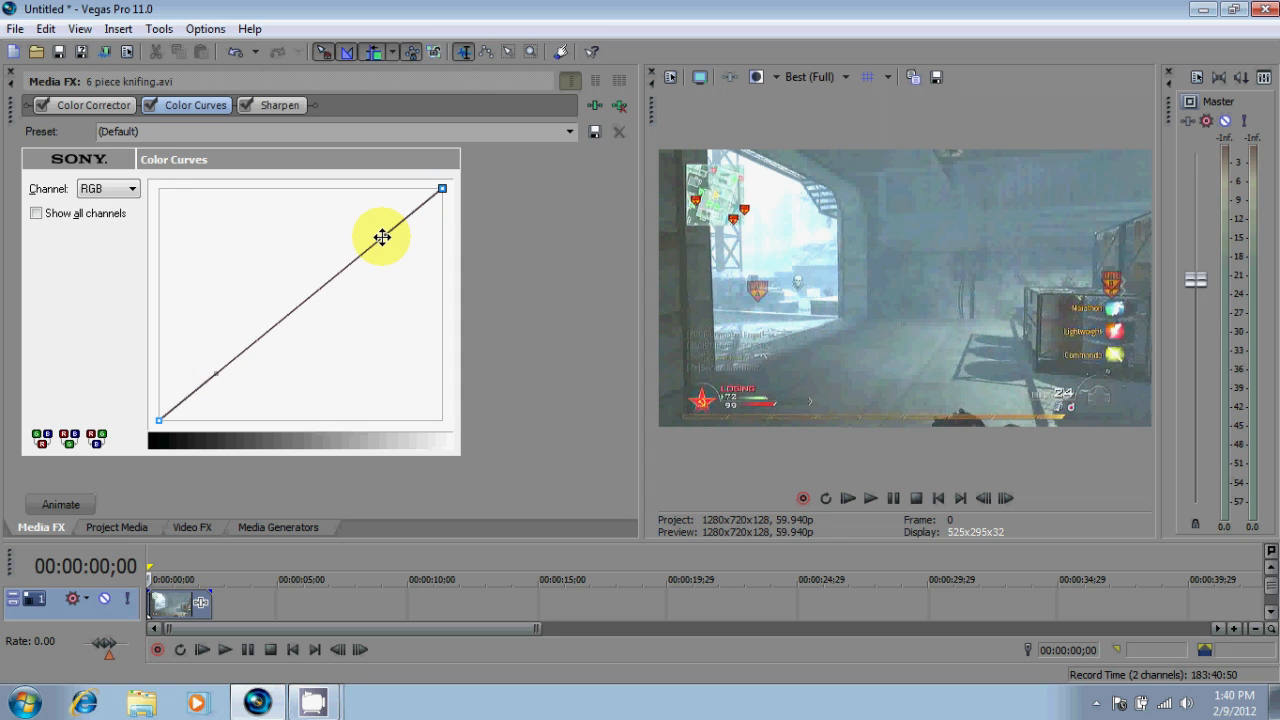
{"action": "left_click_drag", "start_coordinate": [382, 237], "coordinate": [365, 243]}
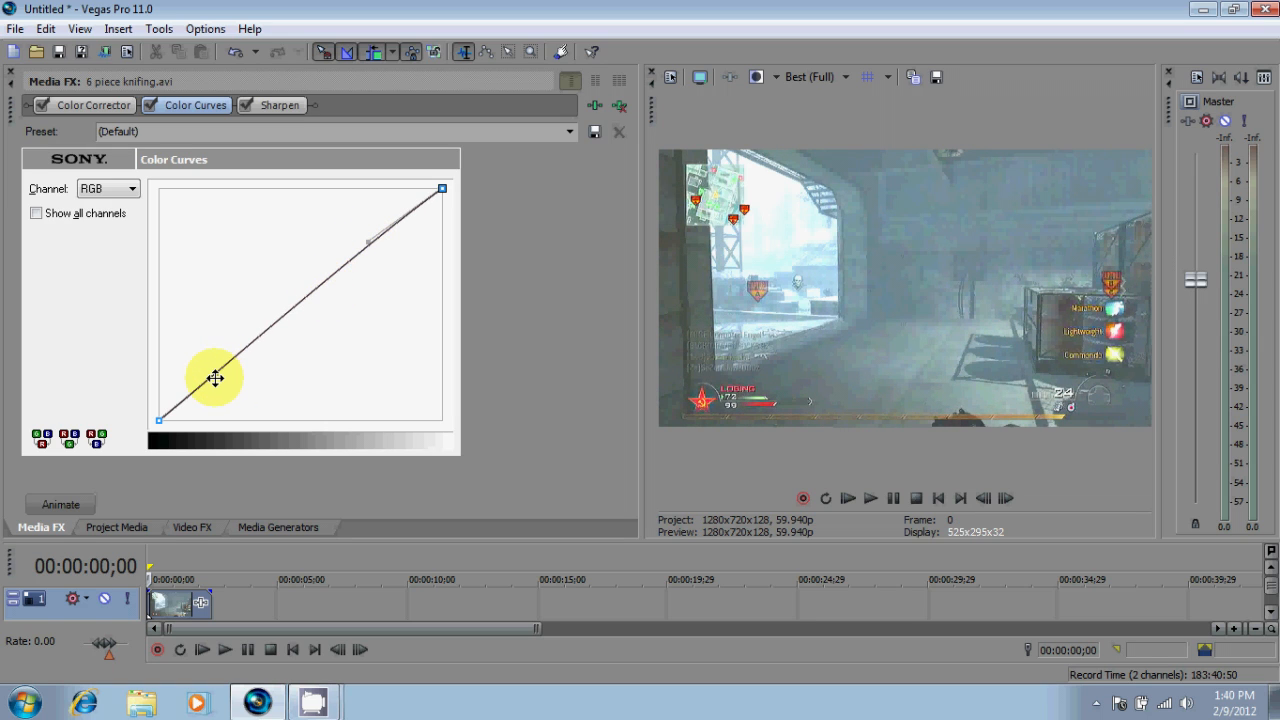
{"action": "left_click_drag", "start_coordinate": [215, 378], "coordinate": [233, 424]}
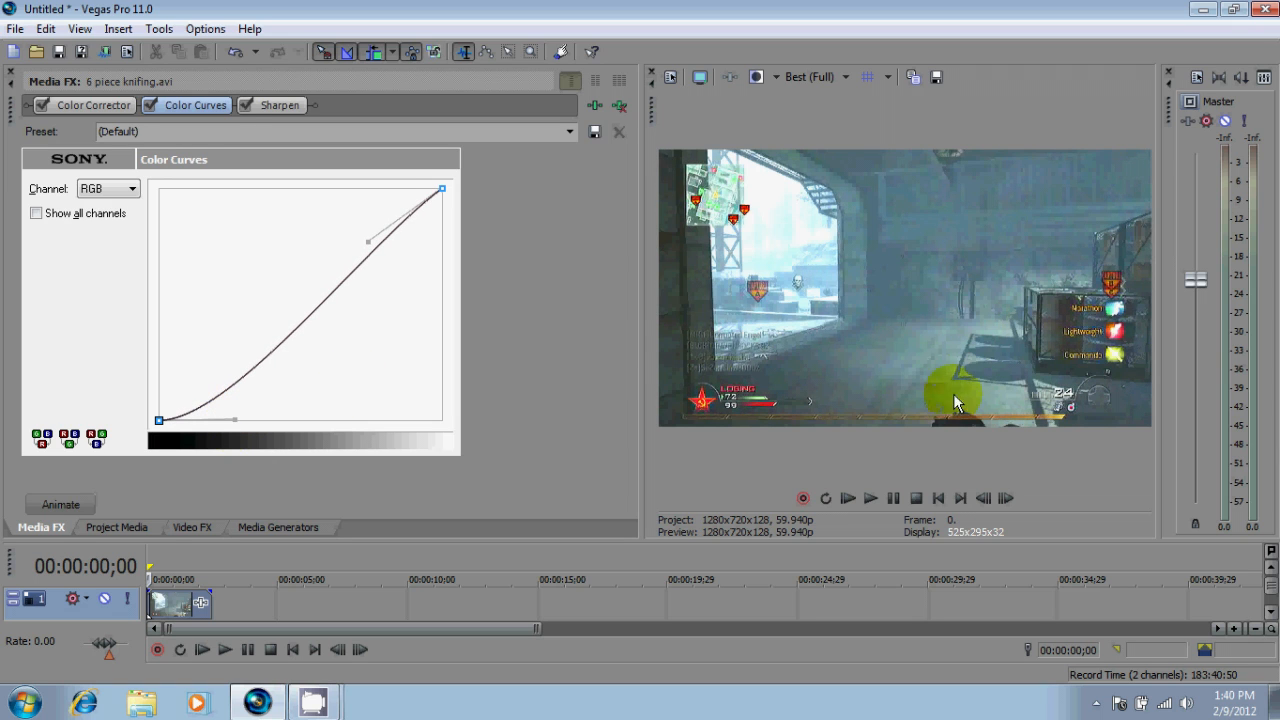
{"action": "left_click_drag", "start_coordinate": [370, 245], "coordinate": [355, 315]}
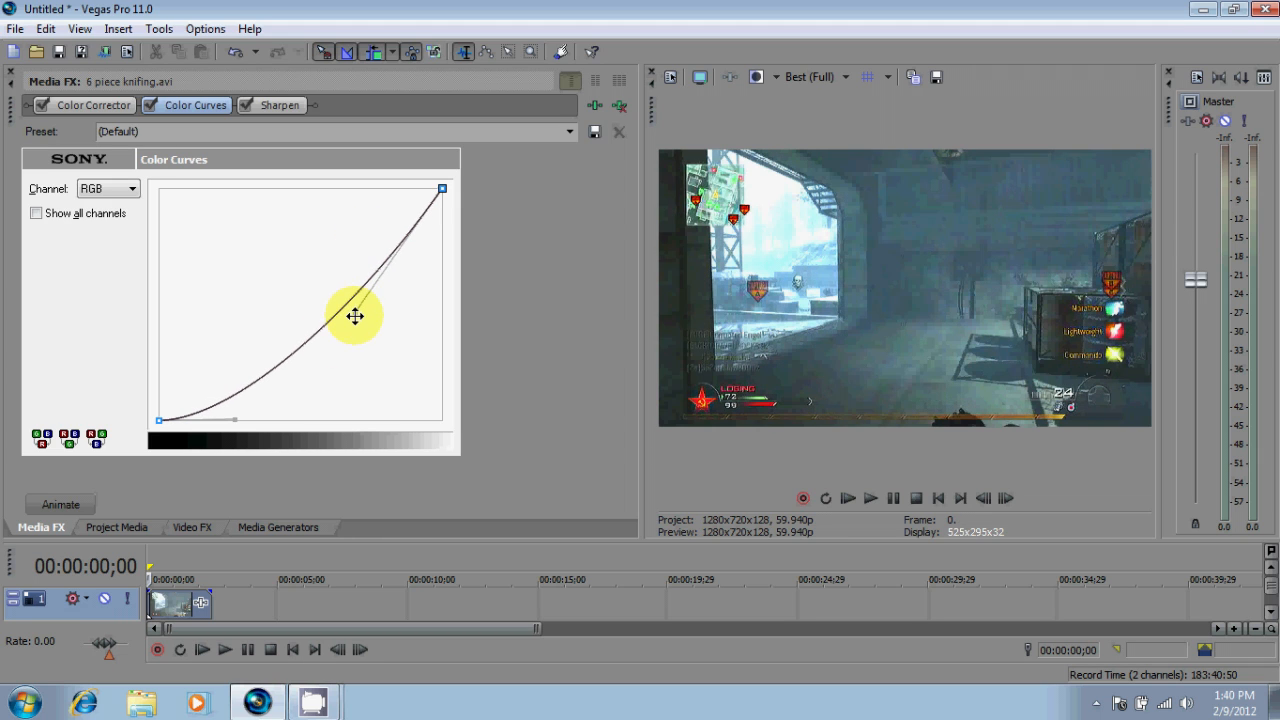
{"action": "left_click_drag", "start_coordinate": [234, 420], "coordinate": [297, 369]}
Apply the "roxio darker" preset to the Color Curves effect.
{"action": "left_click", "coordinate": [570, 132]}
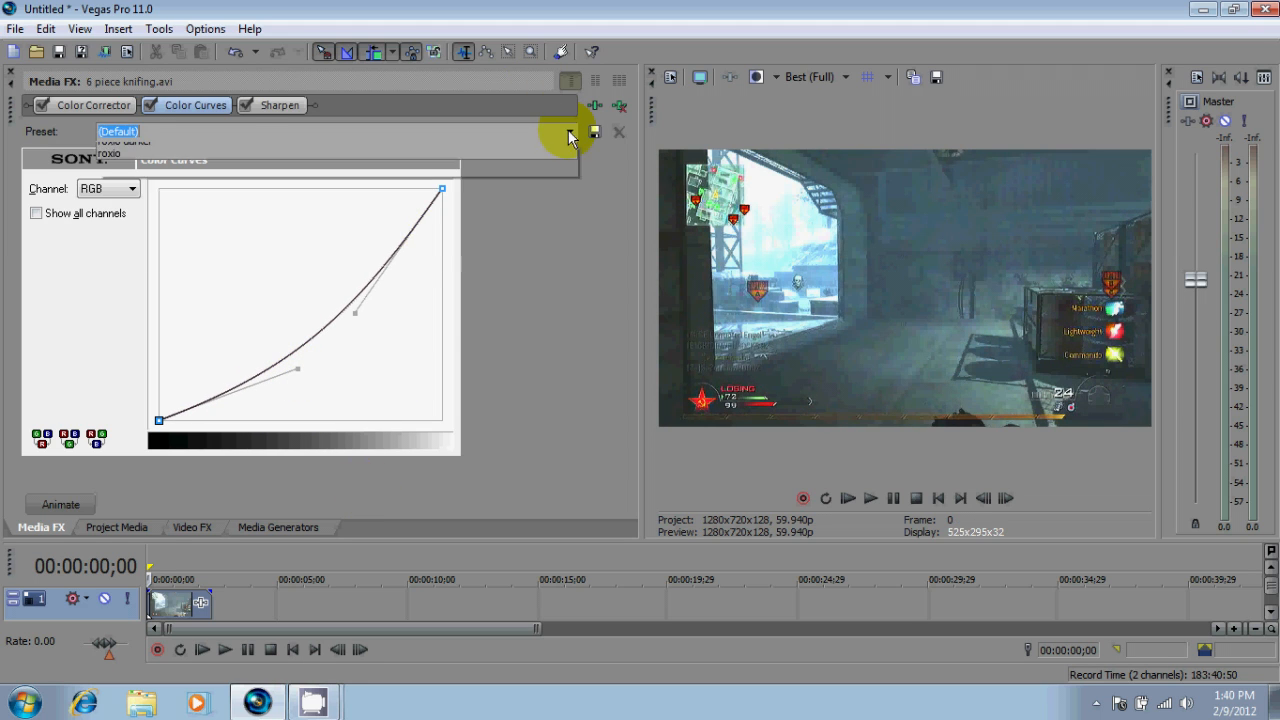
{"action": "left_click", "coordinate": [486, 312]}
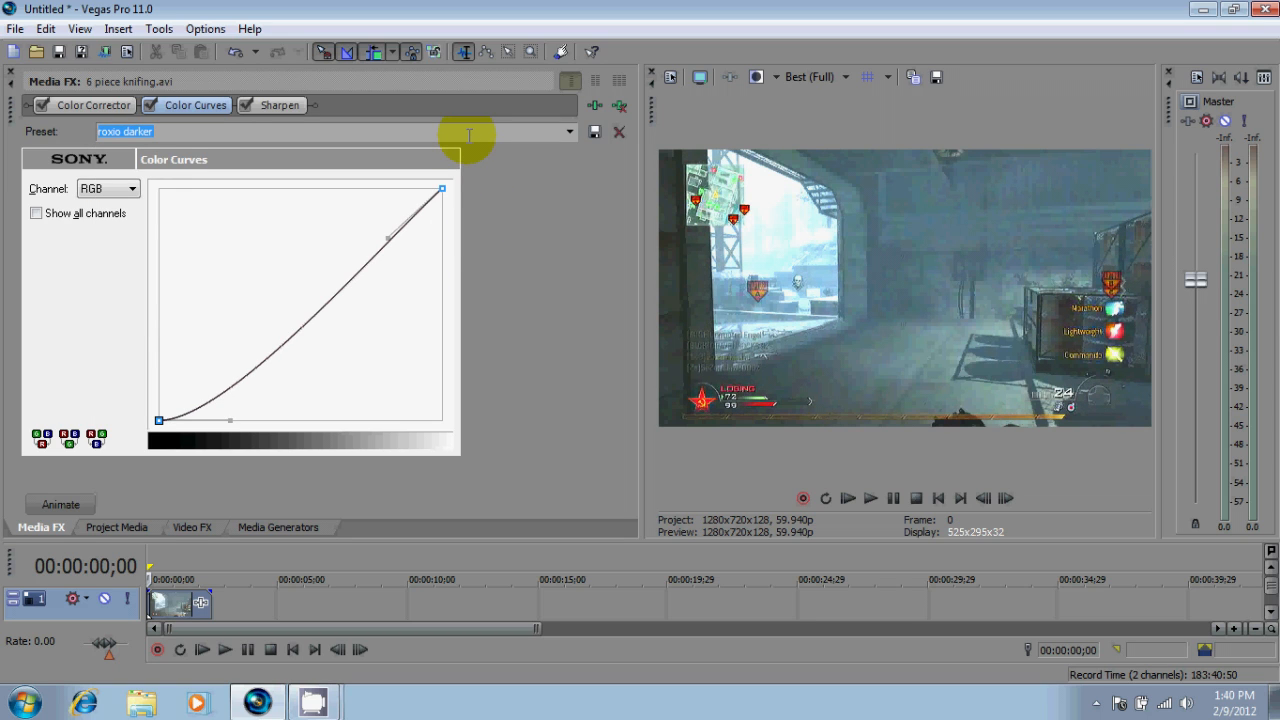
{"action": "left_click", "coordinate": [469, 135]}
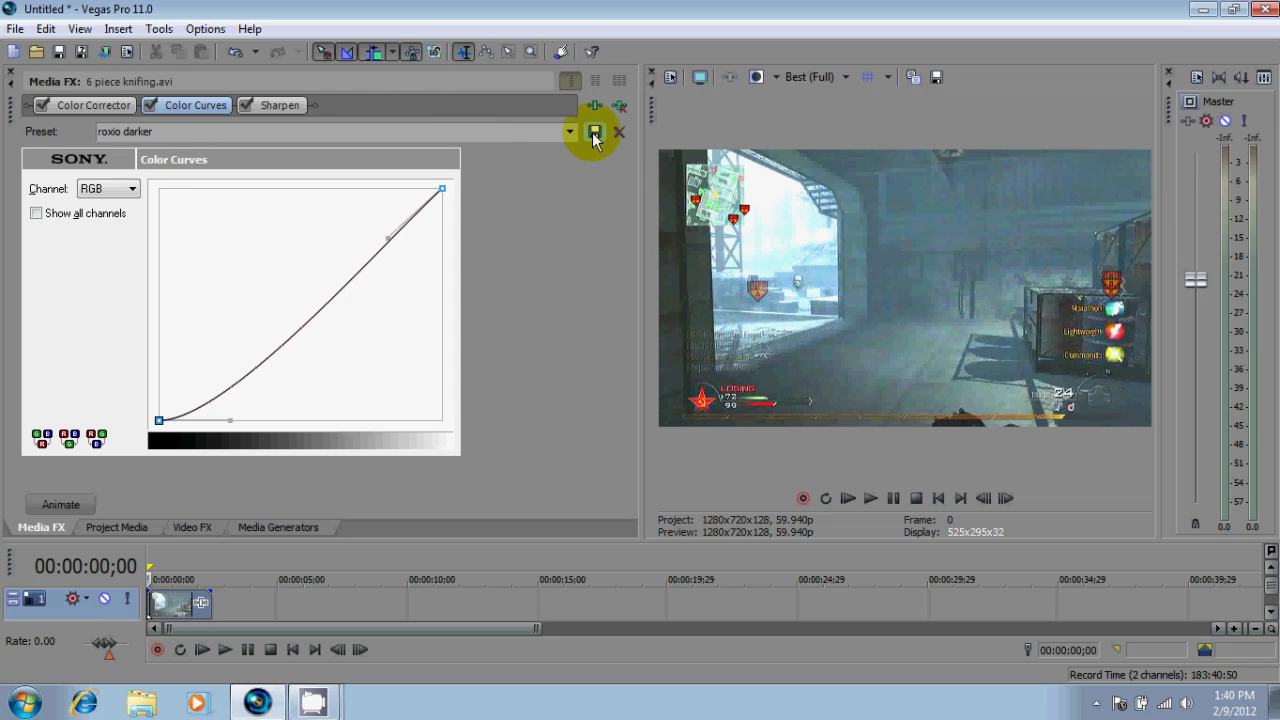
Open the Sharpen effect and compare the picture at amounts 0.000 and 1.000.
{"action": "left_click", "coordinate": [275, 109]}
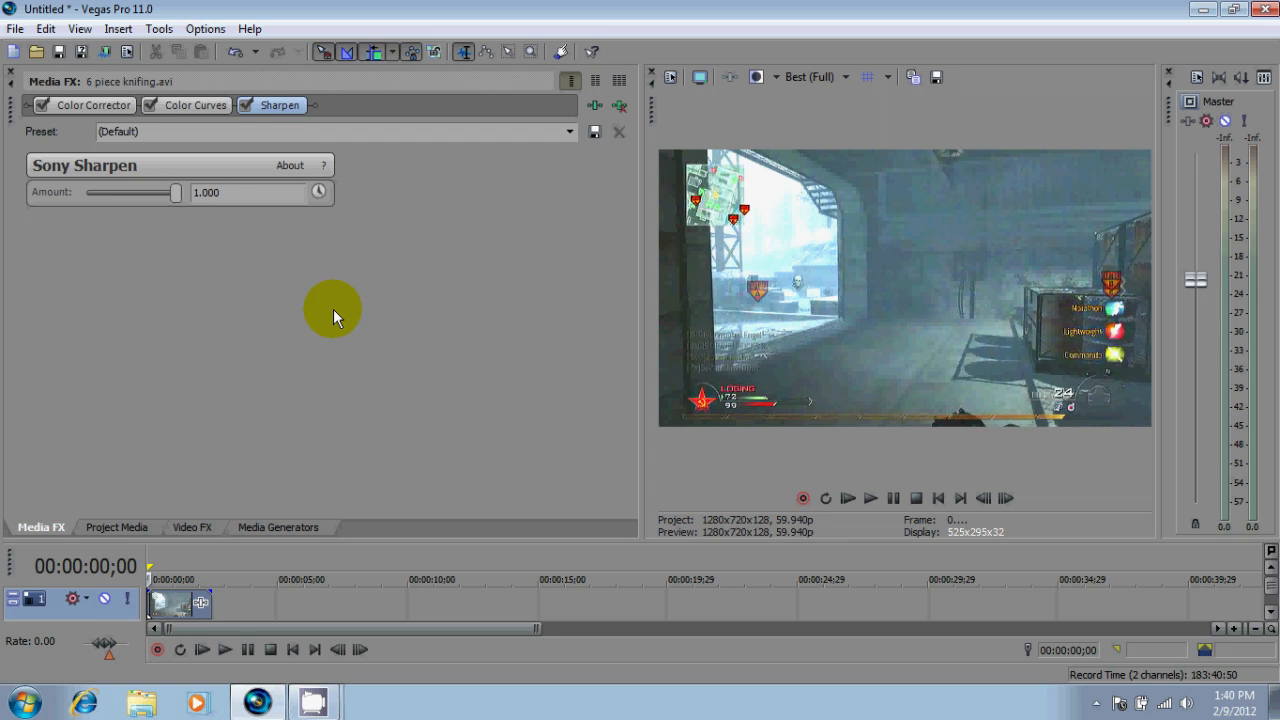
{"action": "left_click_drag", "start_coordinate": [176, 192], "coordinate": [0, 200]}
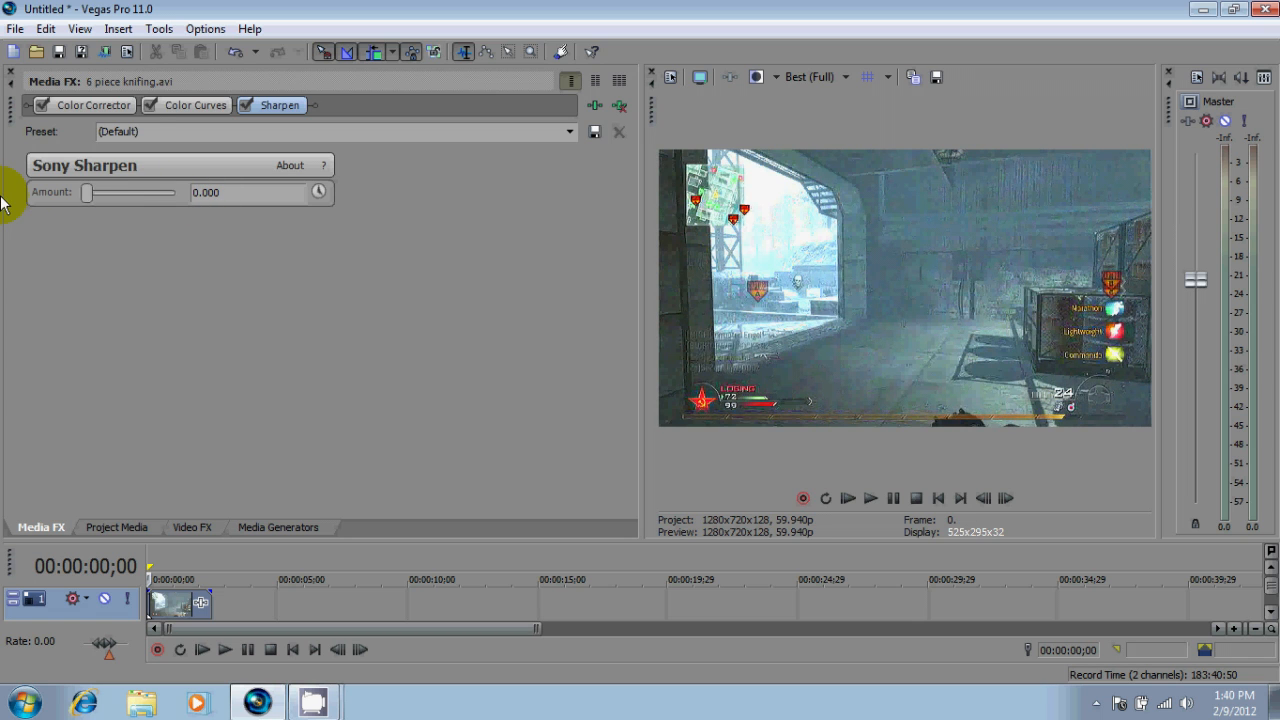
{"action": "left_click_drag", "start_coordinate": [85, 195], "coordinate": [282, 232]}
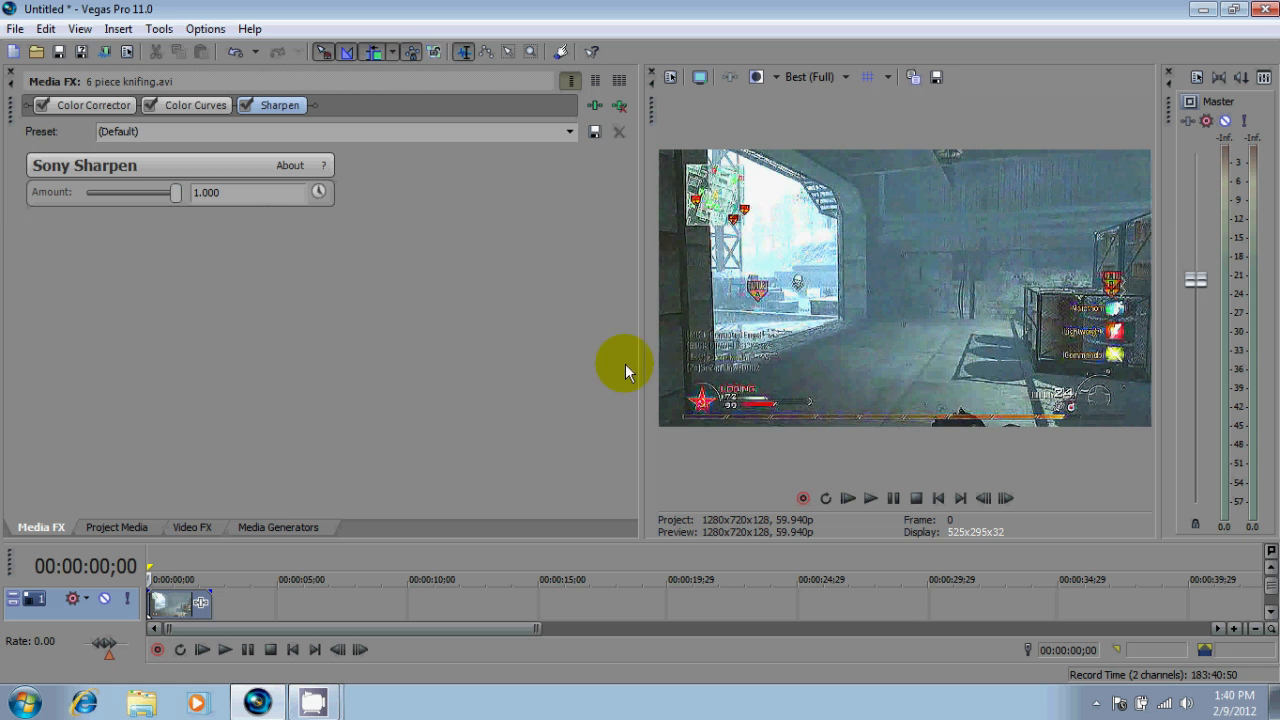
Set the Sharpen amount to 0.6 and apply the "better" preset.
{"action": "left_click_drag", "start_coordinate": [641, 364], "coordinate": [503, 389]}
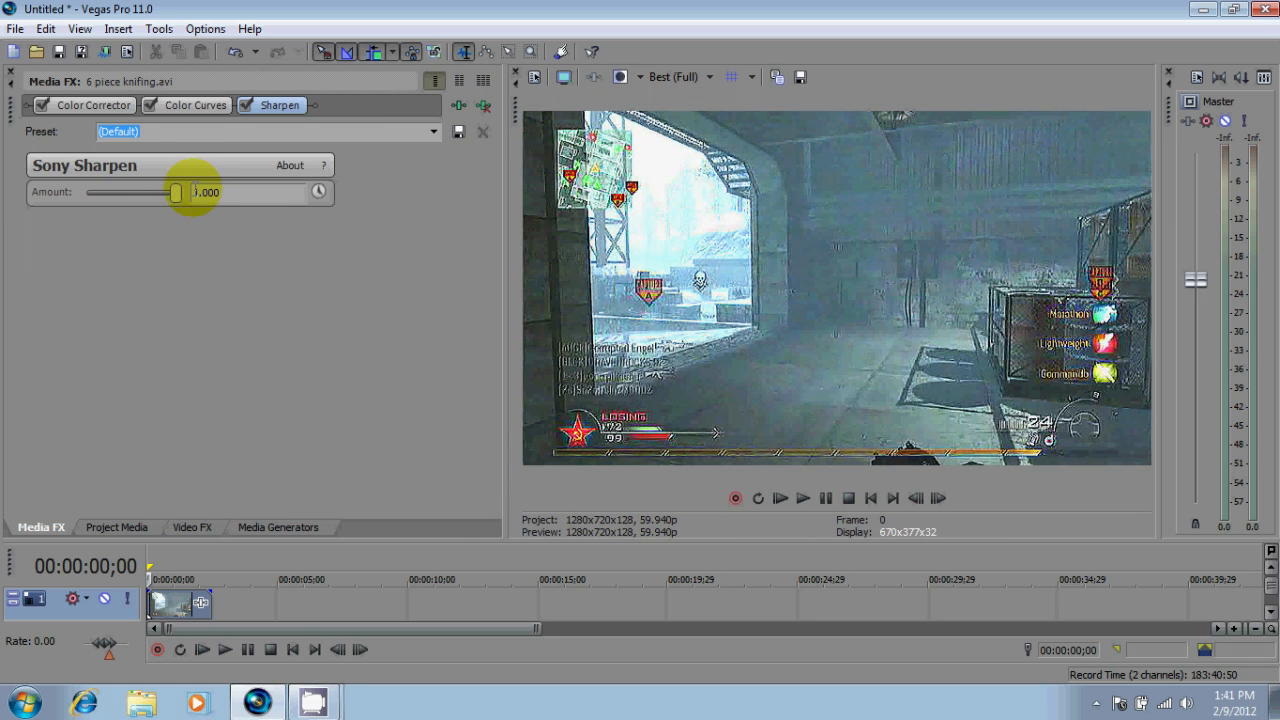
{"action": "double_click", "coordinate": [196, 192]}
{"action": "type", "text": "0.6"}
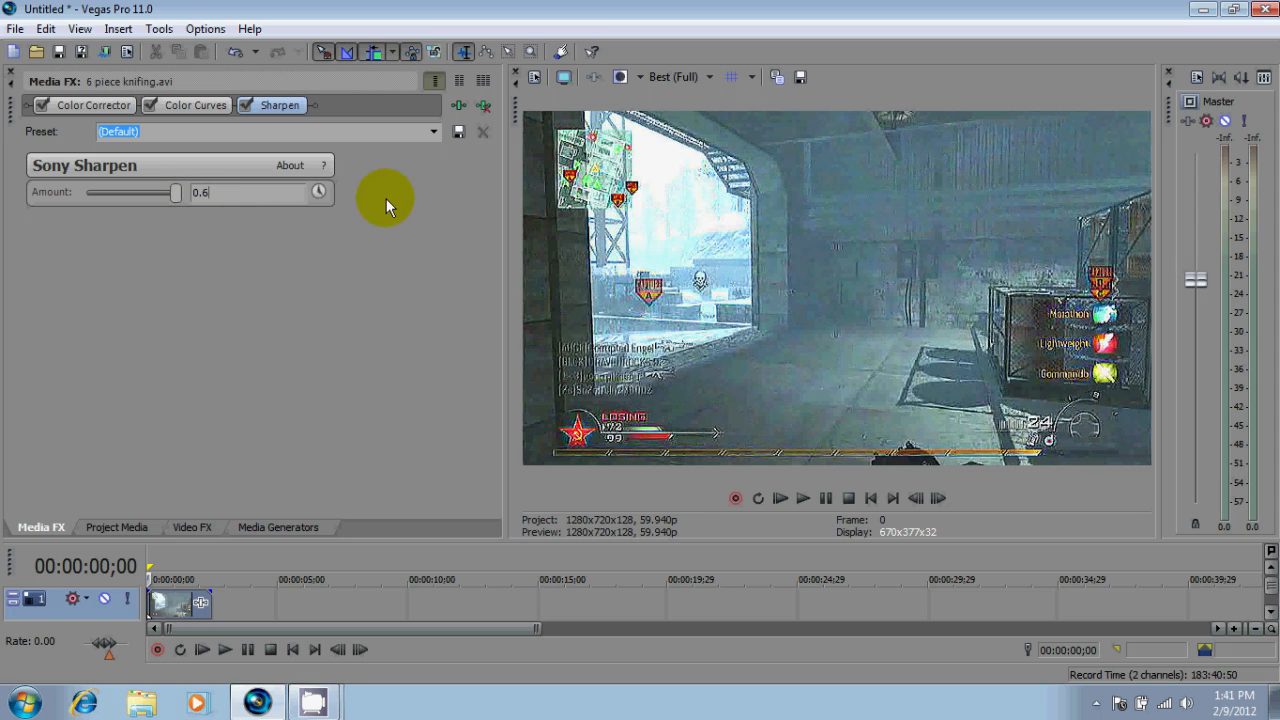
{"action": "left_click", "coordinate": [434, 132]}
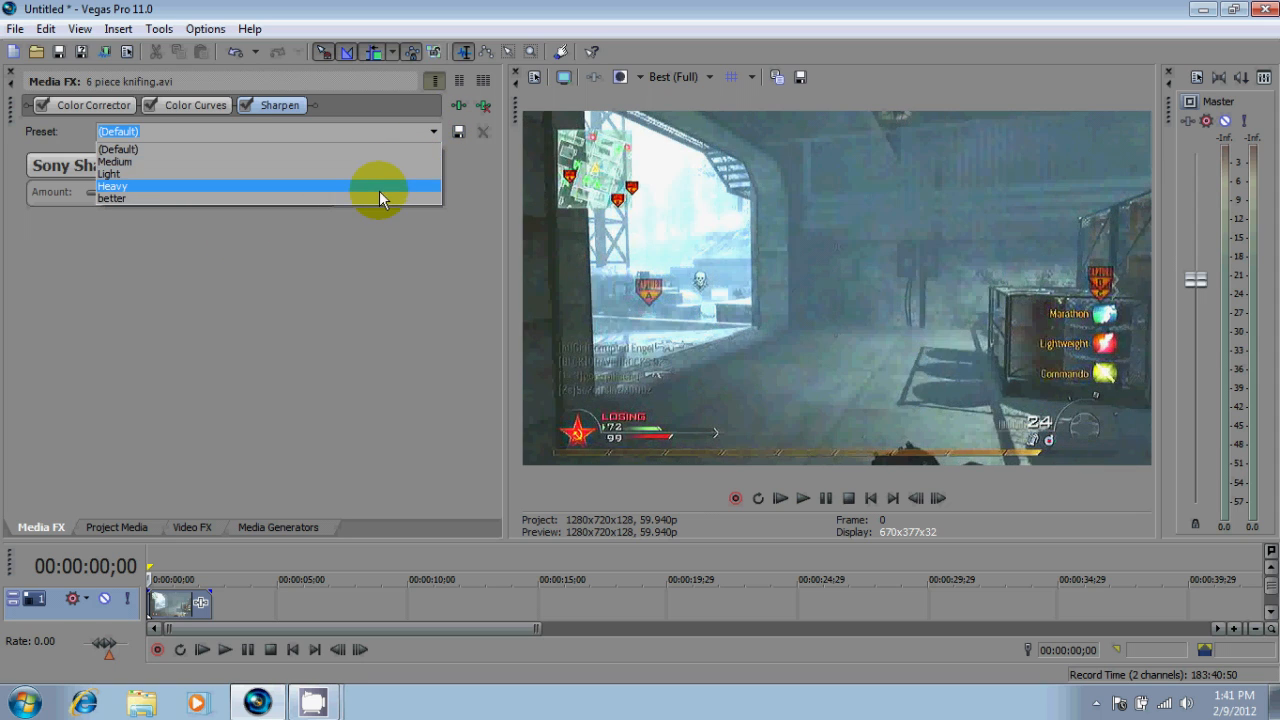
{"action": "left_click", "coordinate": [379, 194]}
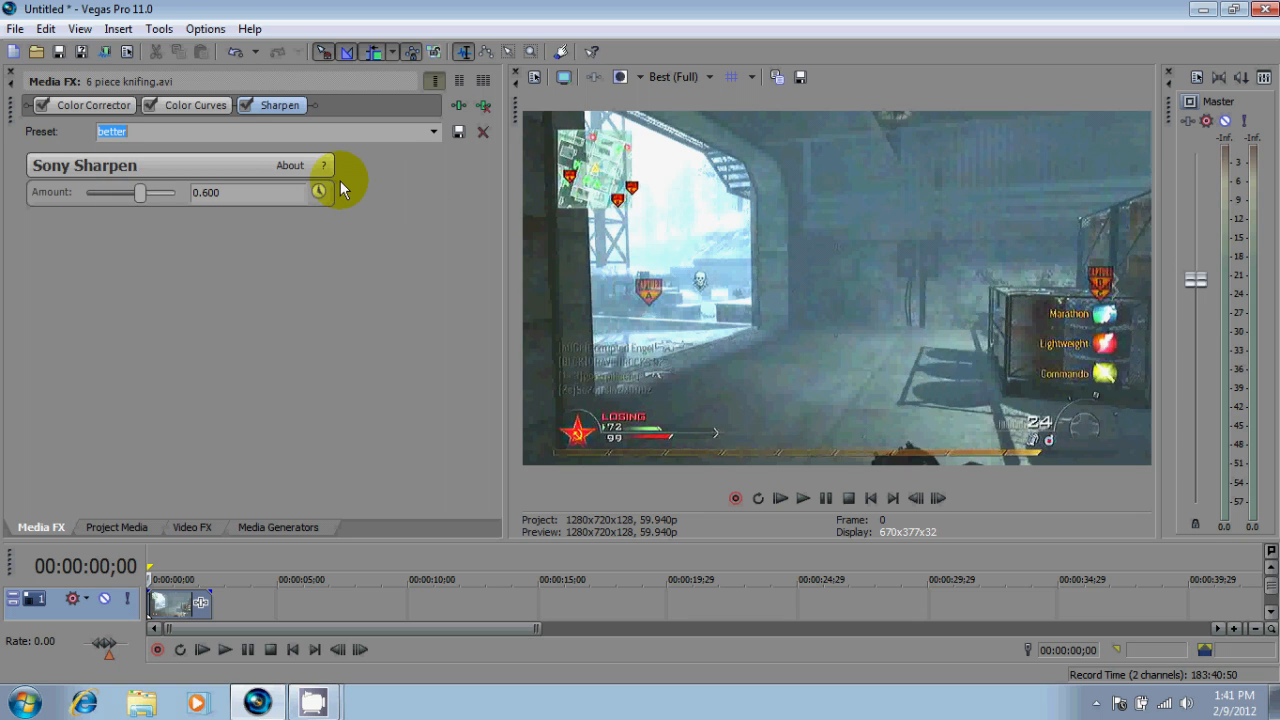
Set up a render named "tutt" with the MainConcept AVC/AAC template Apple iPad/iPhone 4 720p30 Video.
{"action": "left_click", "coordinate": [15, 28]}
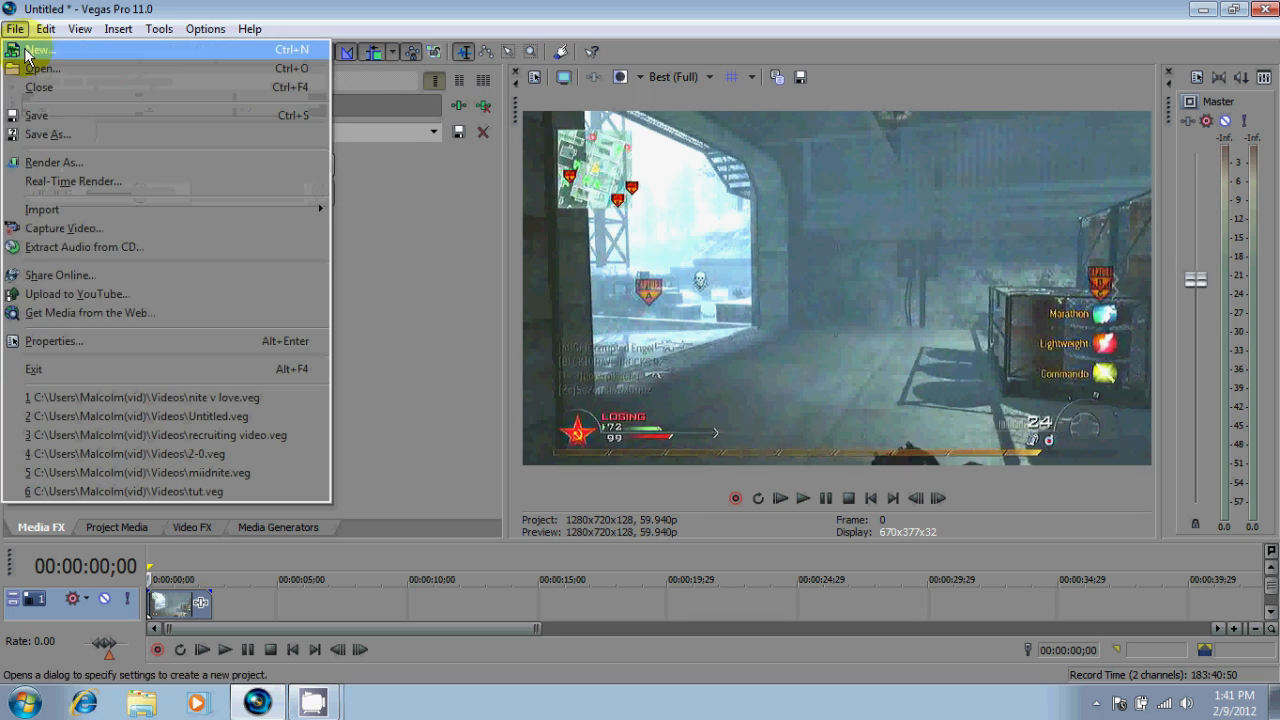
{"action": "left_click", "coordinate": [27, 162]}
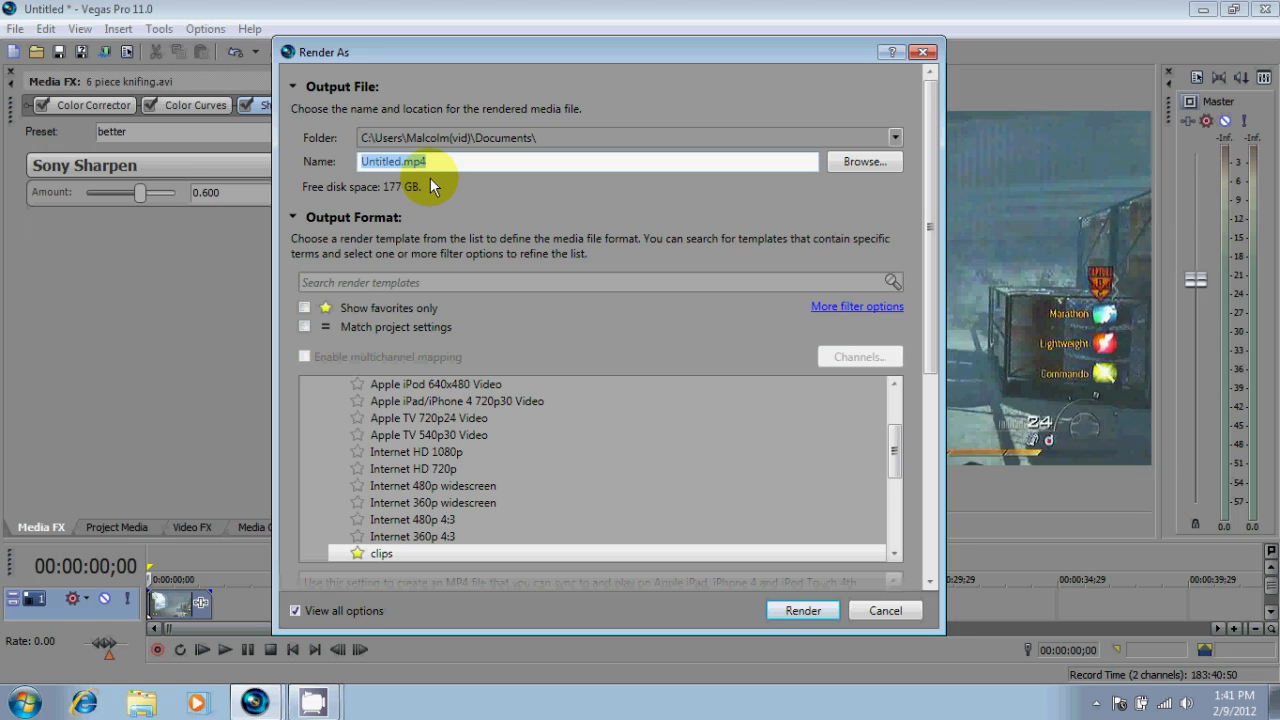
{"action": "type", "text": "tutt"}
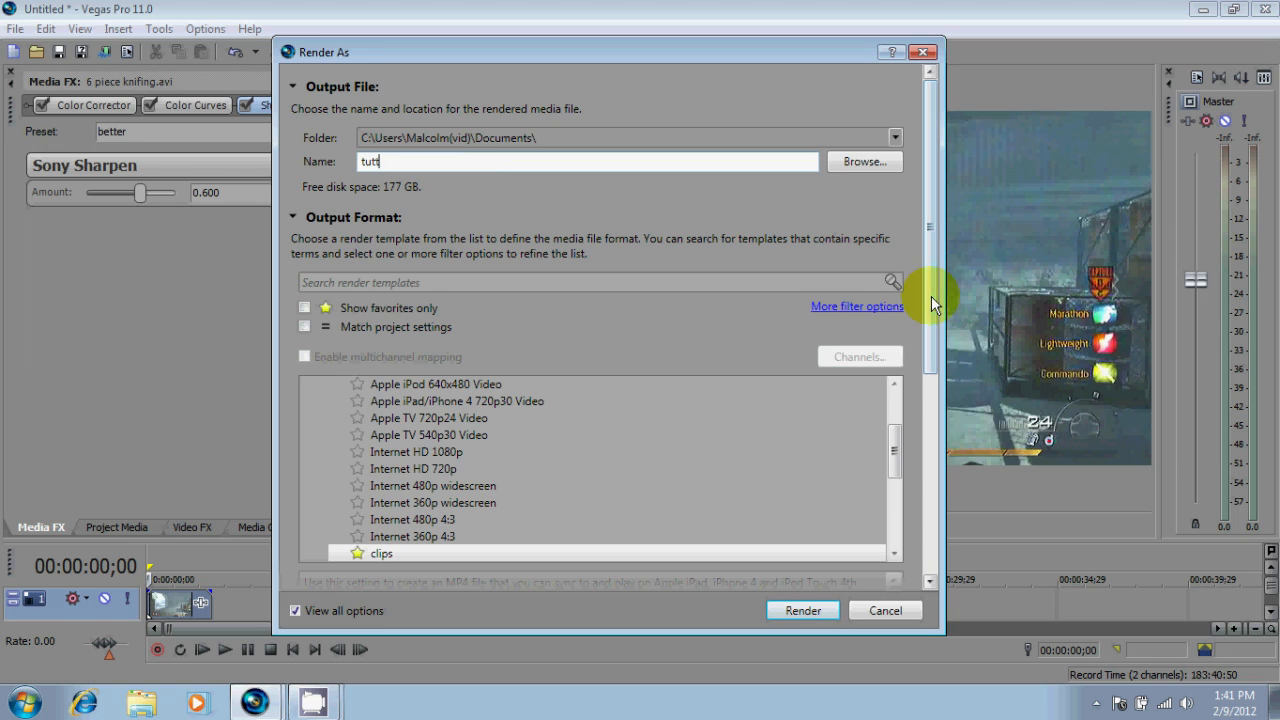
{"action": "left_click_drag", "start_coordinate": [891, 451], "coordinate": [892, 445]}
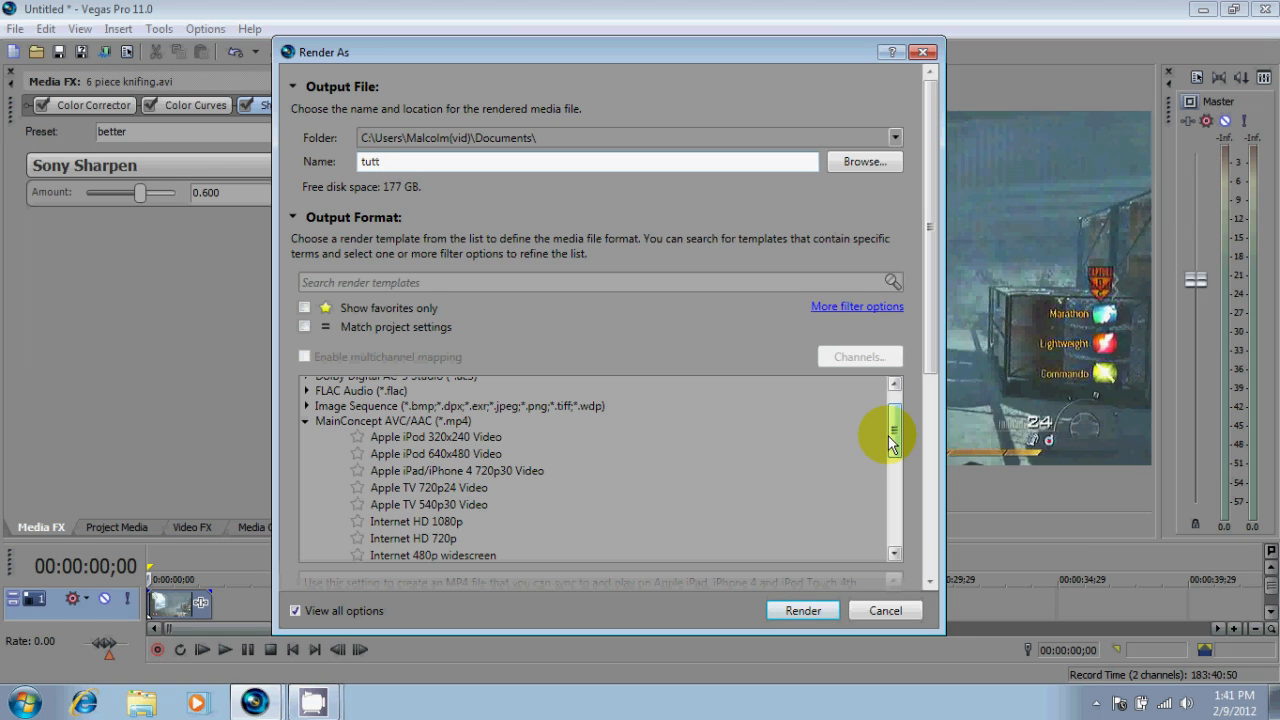
{"action": "left_click_drag", "start_coordinate": [892, 440], "coordinate": [893, 455]}
{"action": "left_click", "coordinate": [506, 401]}
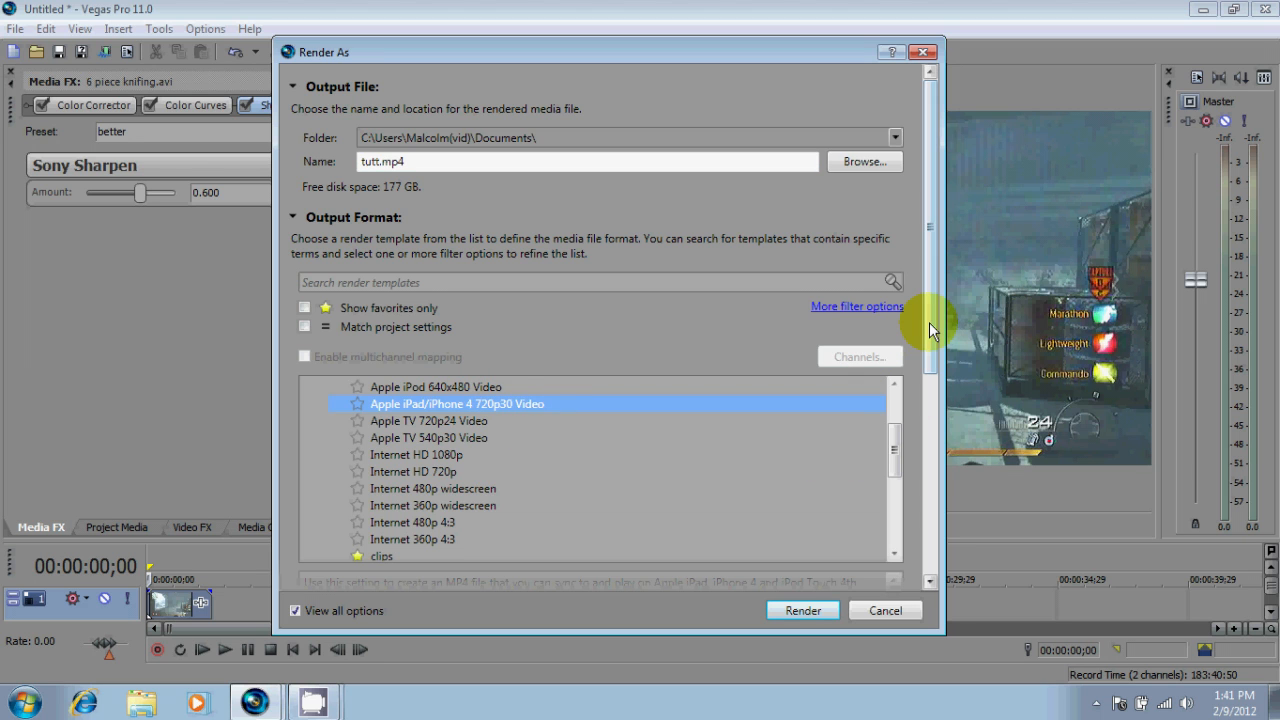
{"action": "left_click_drag", "start_coordinate": [929, 322], "coordinate": [914, 460]}
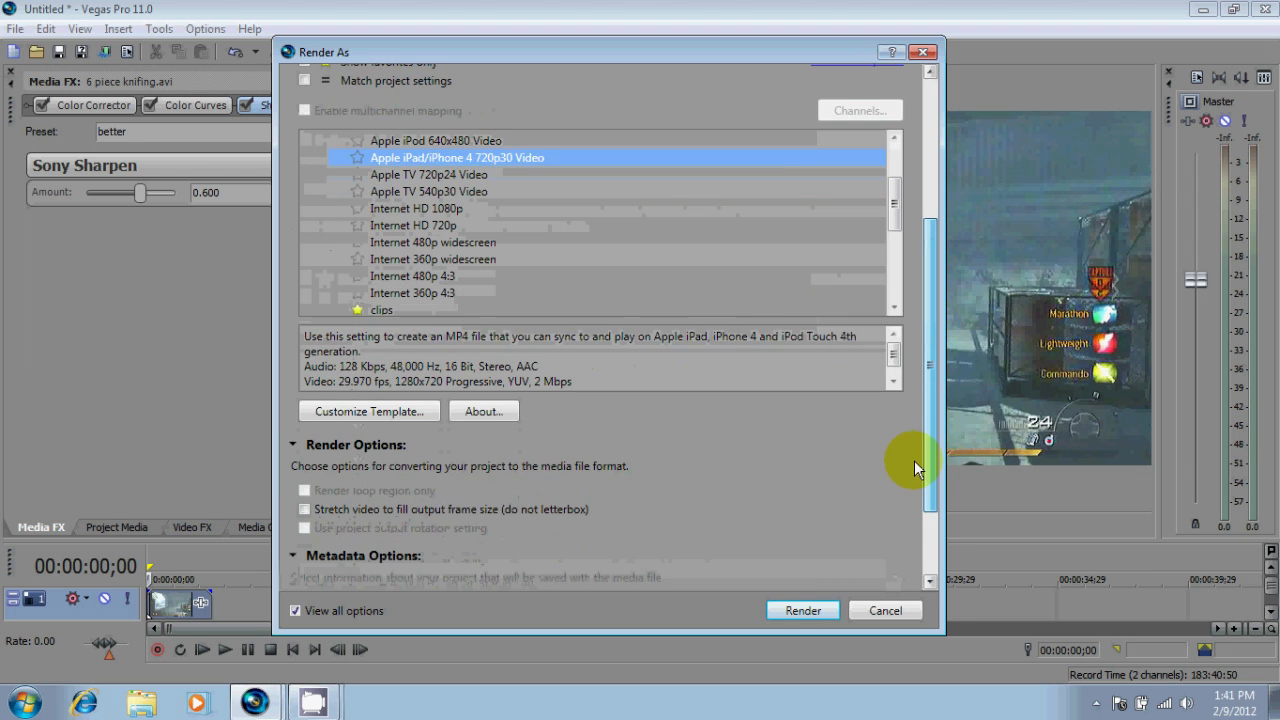
{"action": "left_click", "coordinate": [345, 413]}
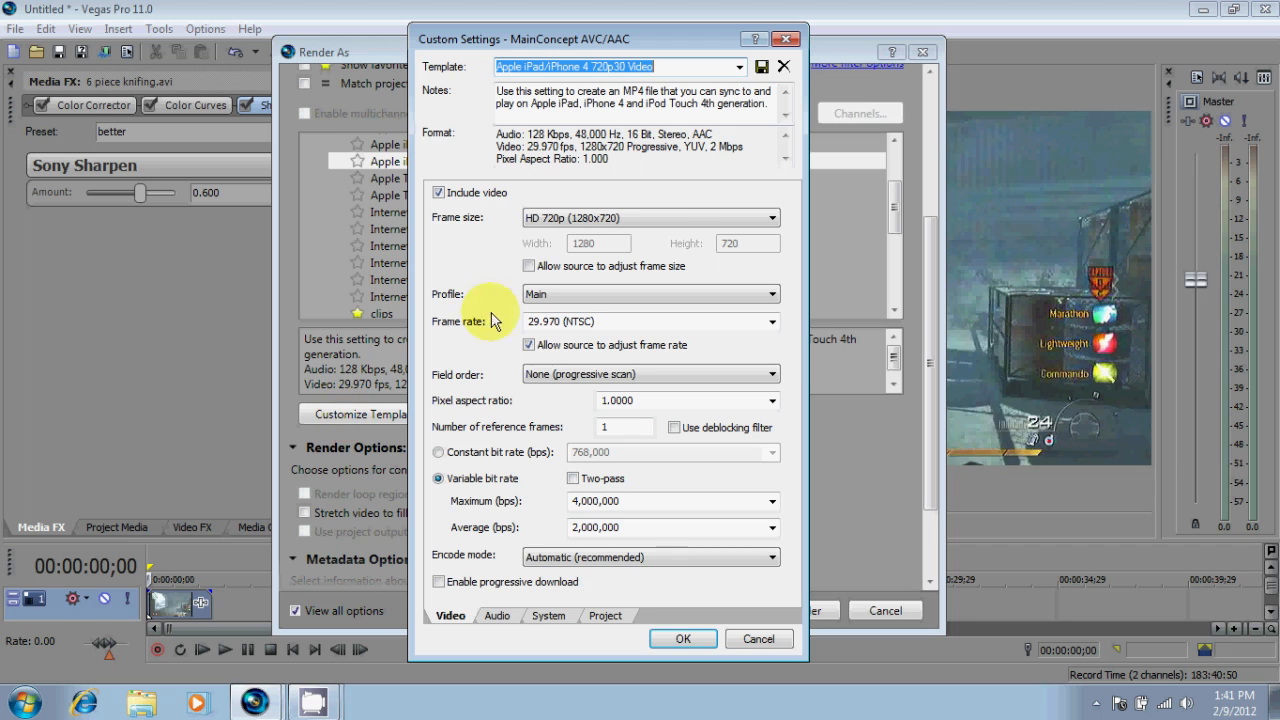
{"action": "left_click", "coordinate": [583, 218]}
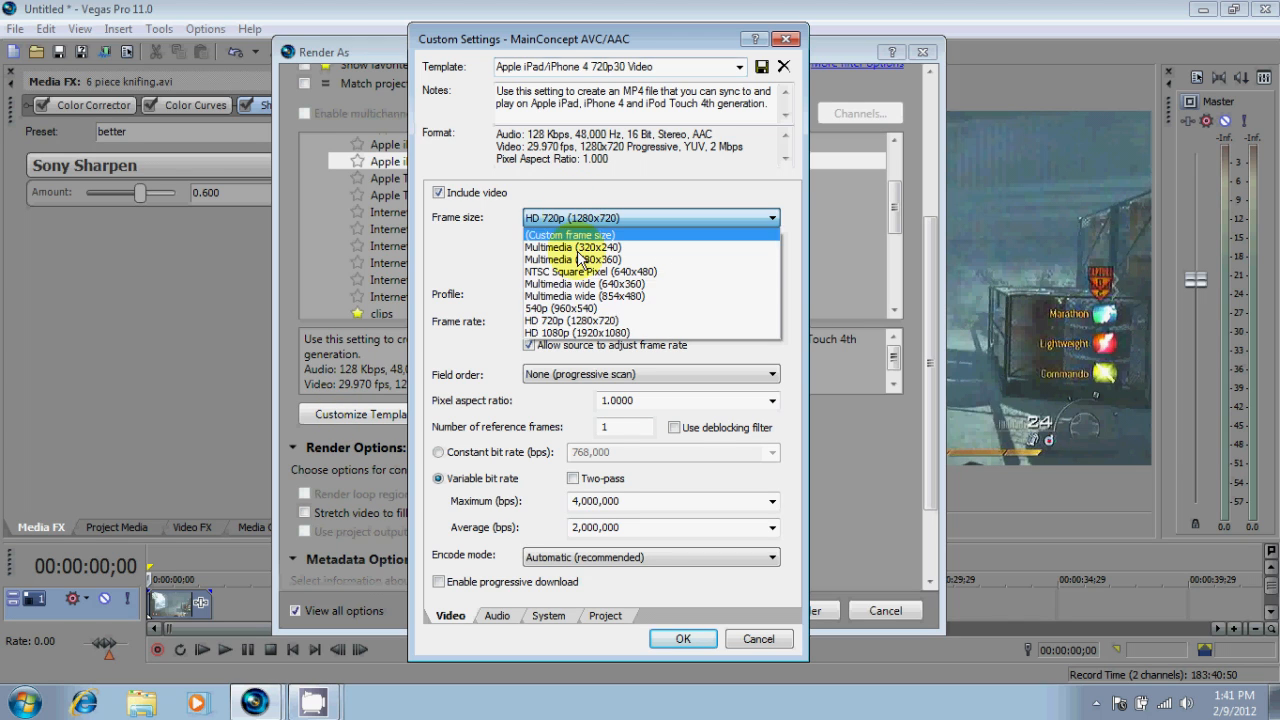
{"action": "left_click", "coordinate": [585, 321]}
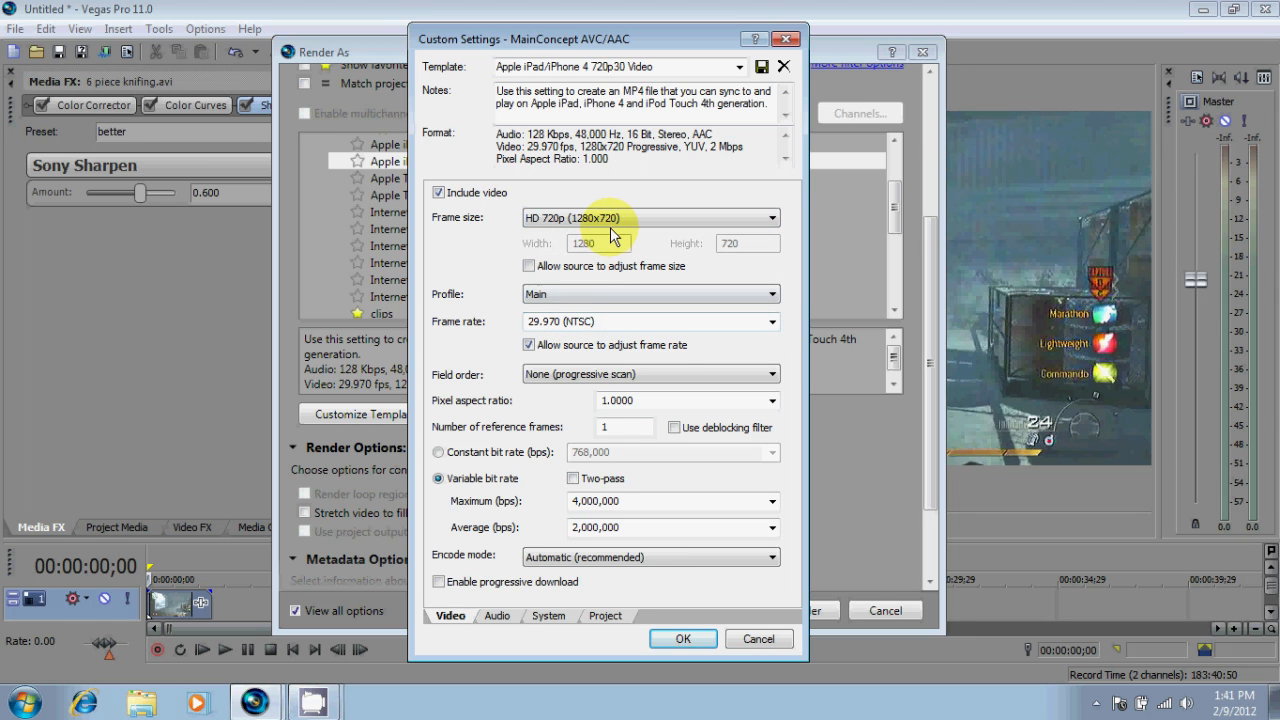
{"action": "left_click", "coordinate": [611, 225]}
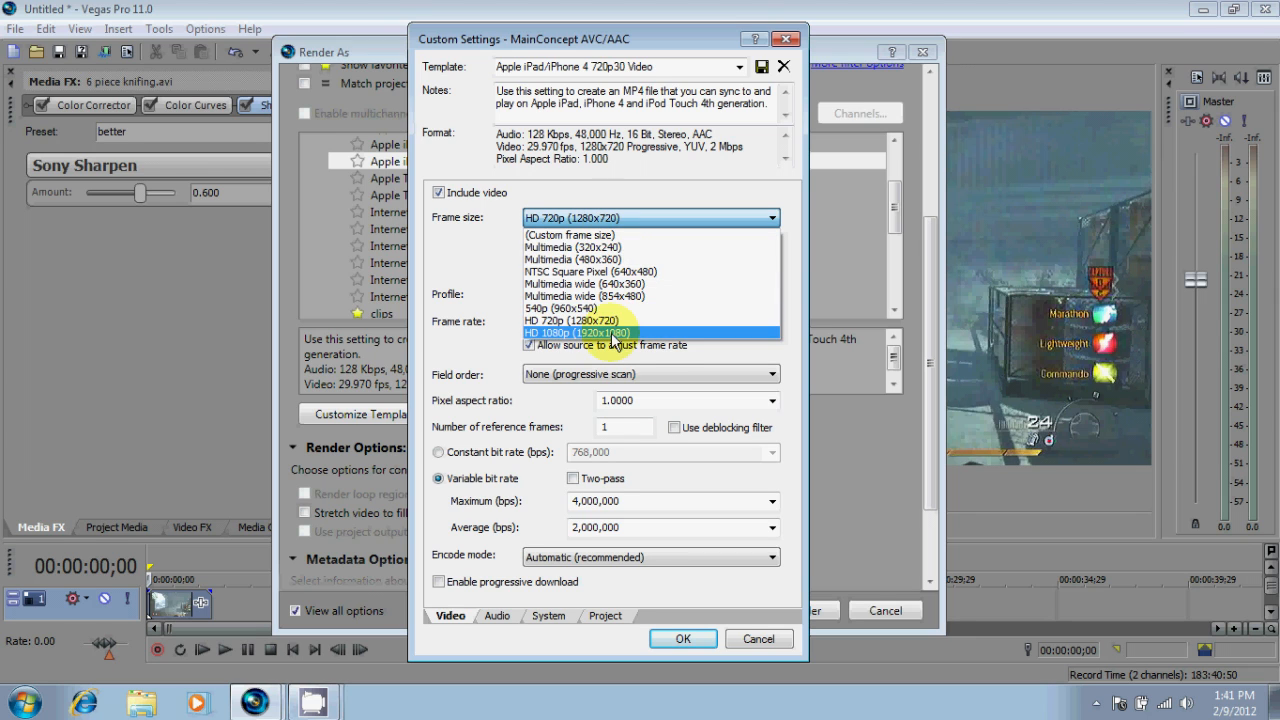
{"action": "left_click", "coordinate": [558, 333]}
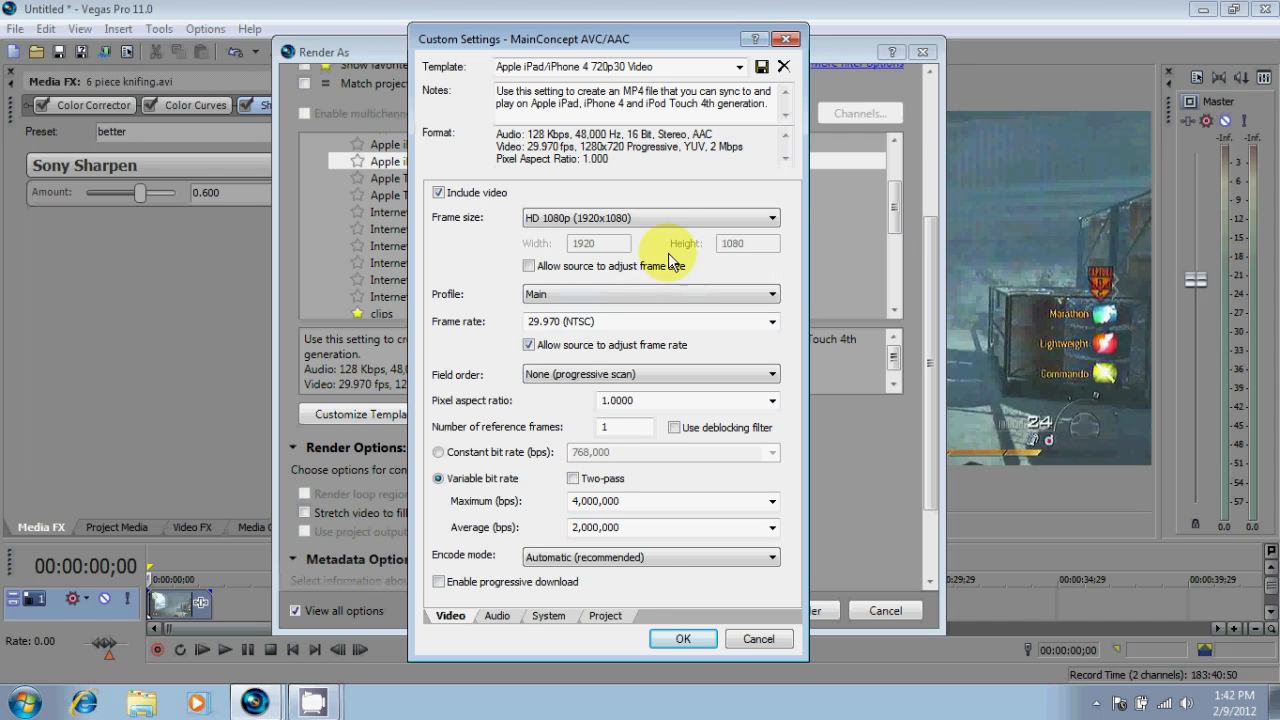
{"action": "left_click", "coordinate": [566, 266]}
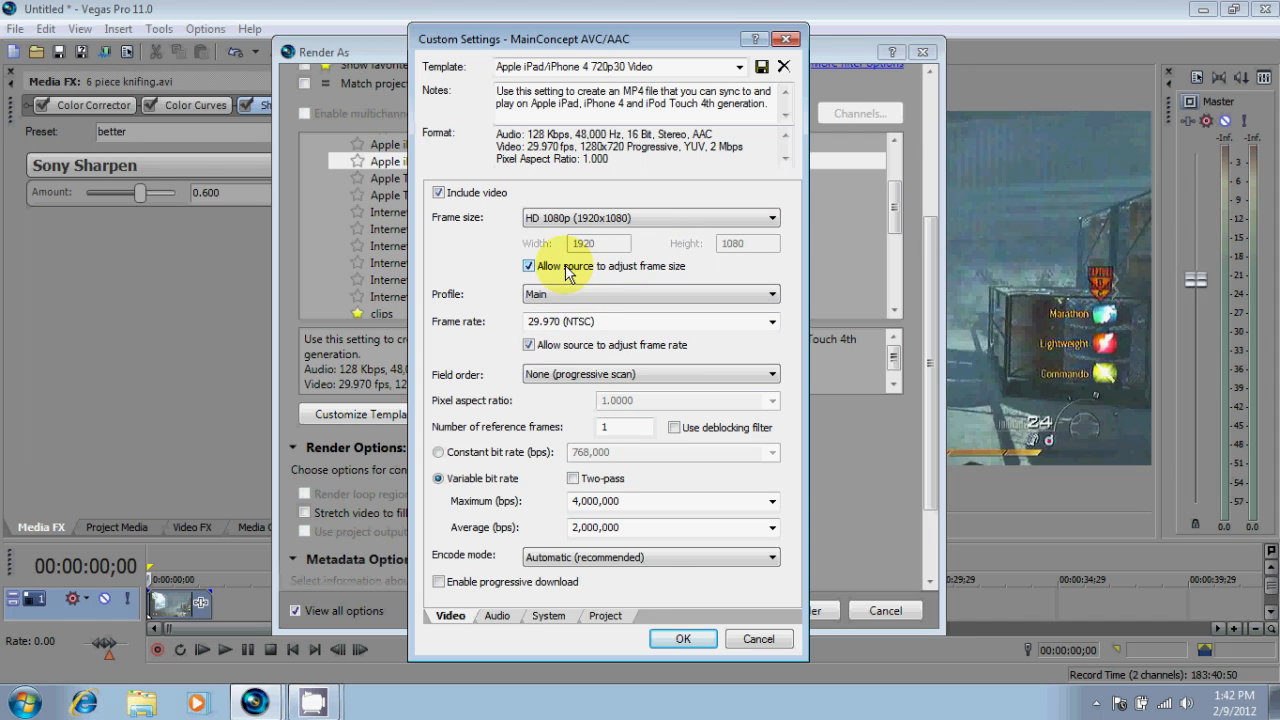
{"action": "left_click", "coordinate": [572, 320]}
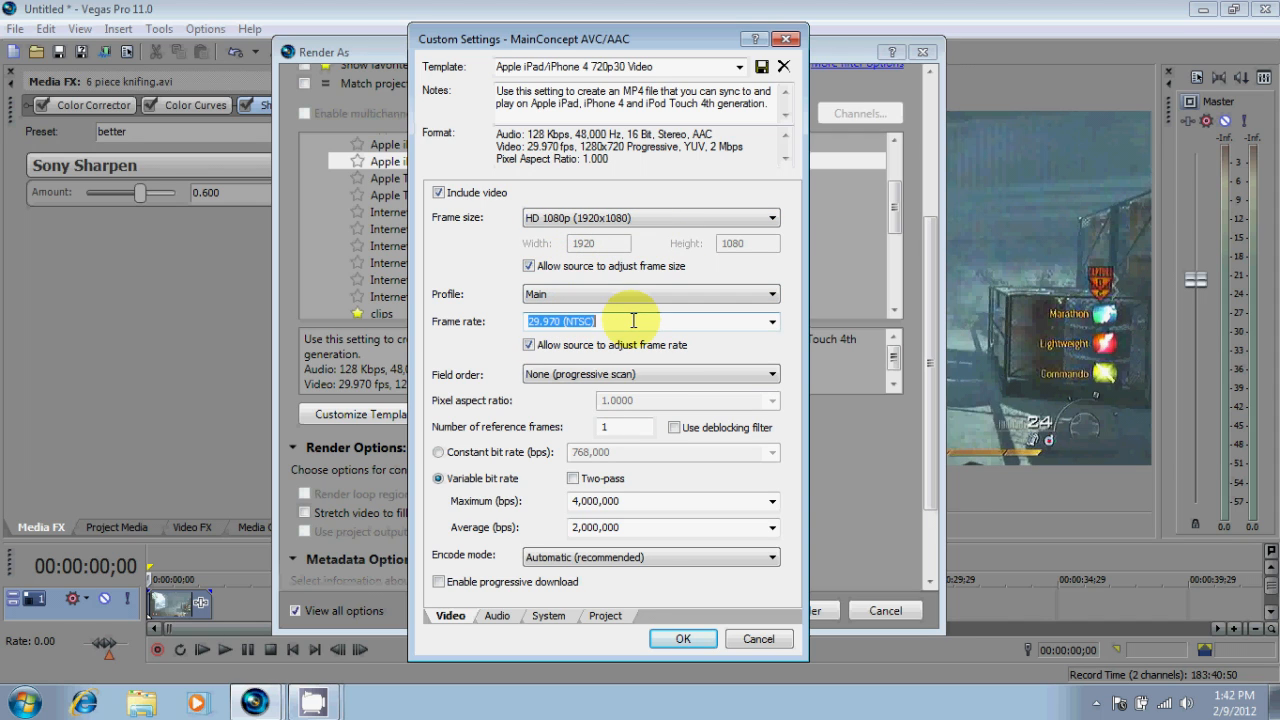
{"action": "type", "text": "59.940000"}
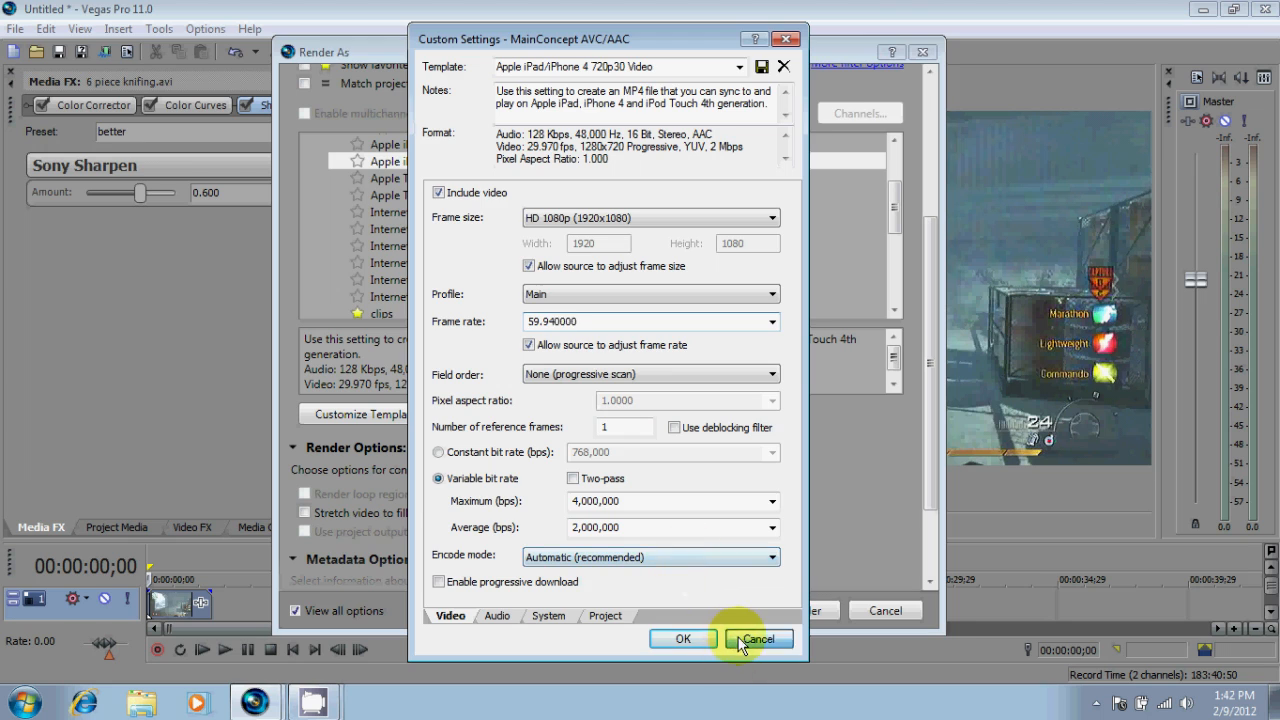
{"action": "left_click", "coordinate": [752, 640]}
{"action": "left_click", "coordinate": [655, 313]}
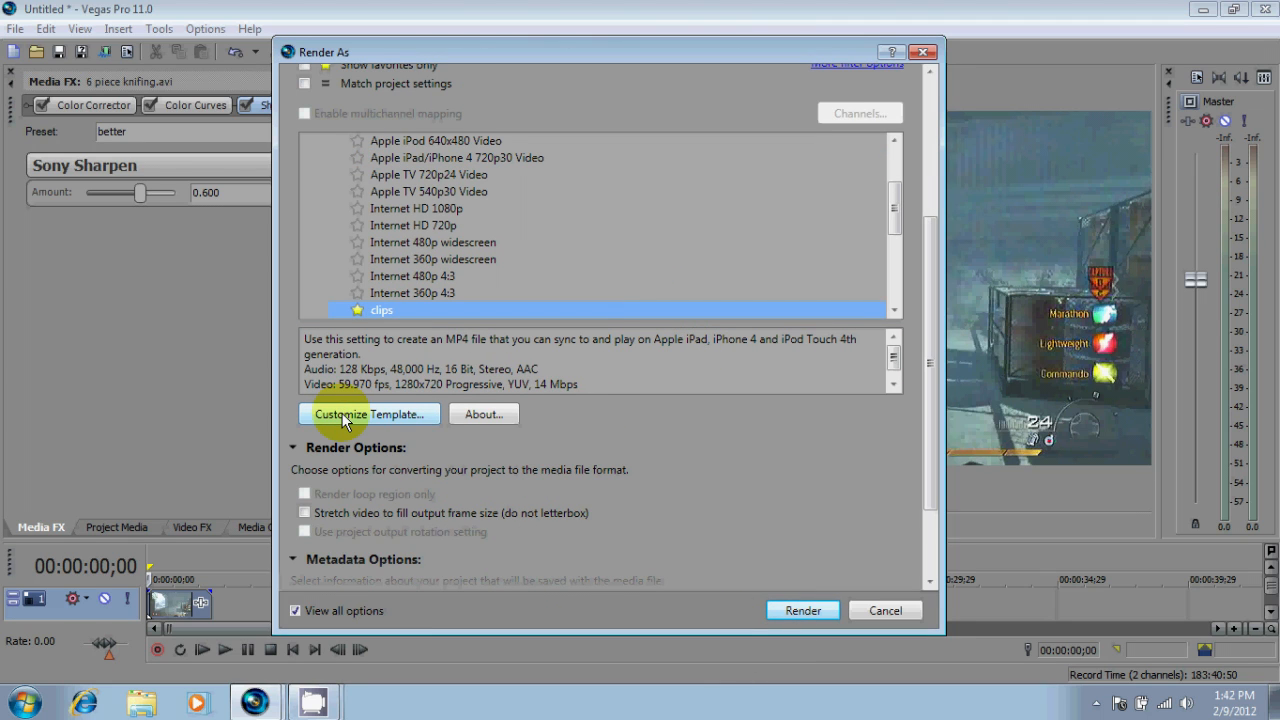
{"action": "left_click", "coordinate": [536, 142]}
Customize the Apple iPad/iPhone 4 720p30 template: allow source to adjust frame size, HD 1080p (1920x1080) frame size and 59.94 frame rate.
{"action": "left_click", "coordinate": [530, 158]}
{"action": "left_click", "coordinate": [415, 414]}
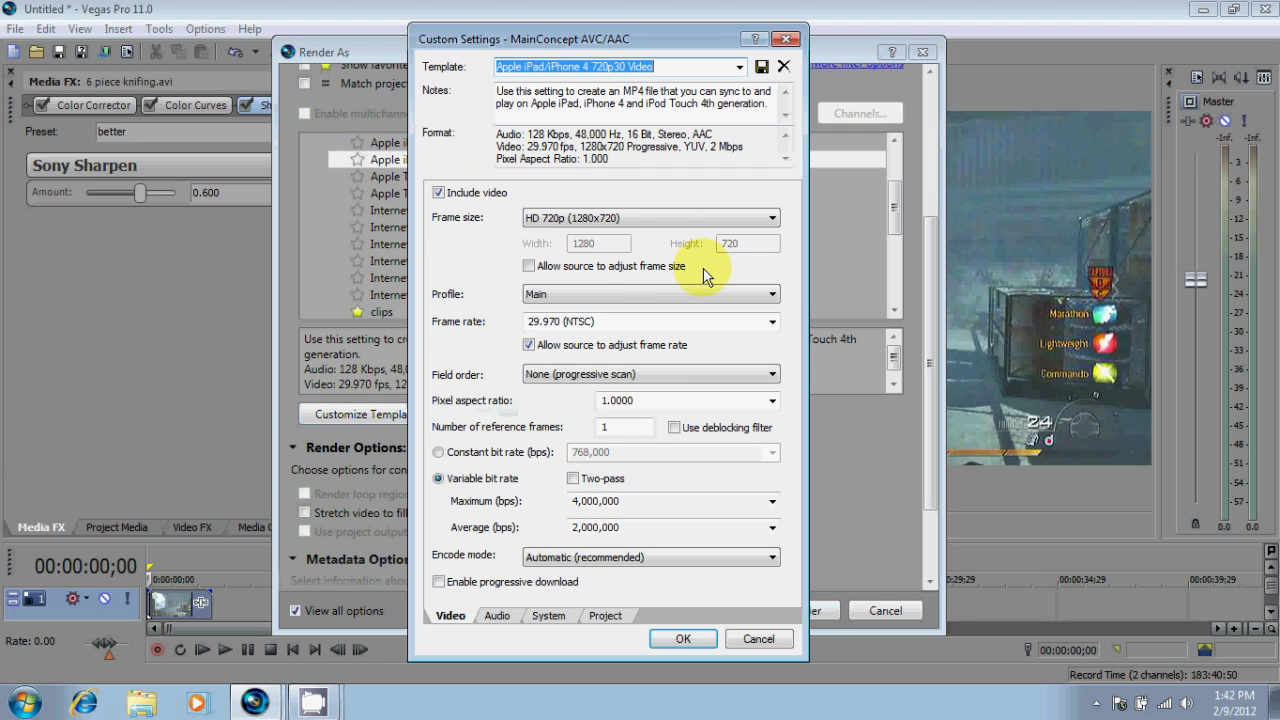
{"action": "left_click", "coordinate": [529, 266]}
{"action": "left_click", "coordinate": [587, 220]}
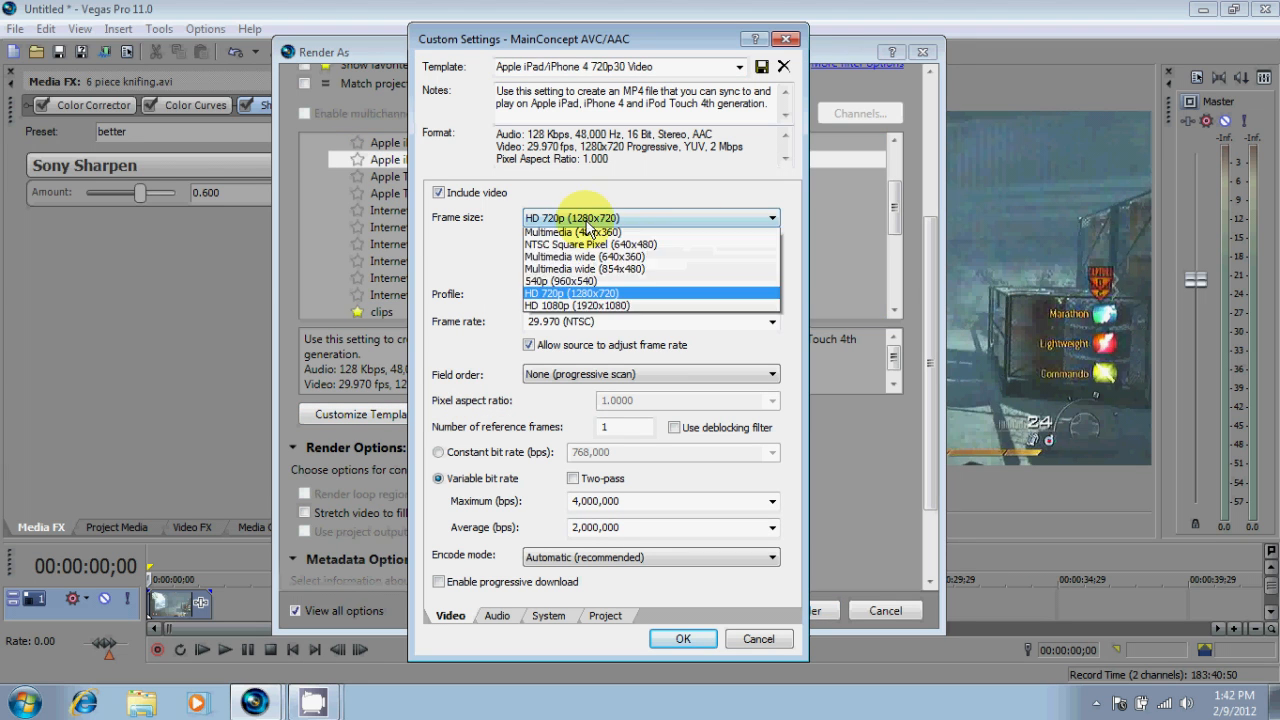
{"action": "left_click", "coordinate": [578, 332]}
{"action": "left_click", "coordinate": [586, 321]}
{"action": "type", "text": "52"}
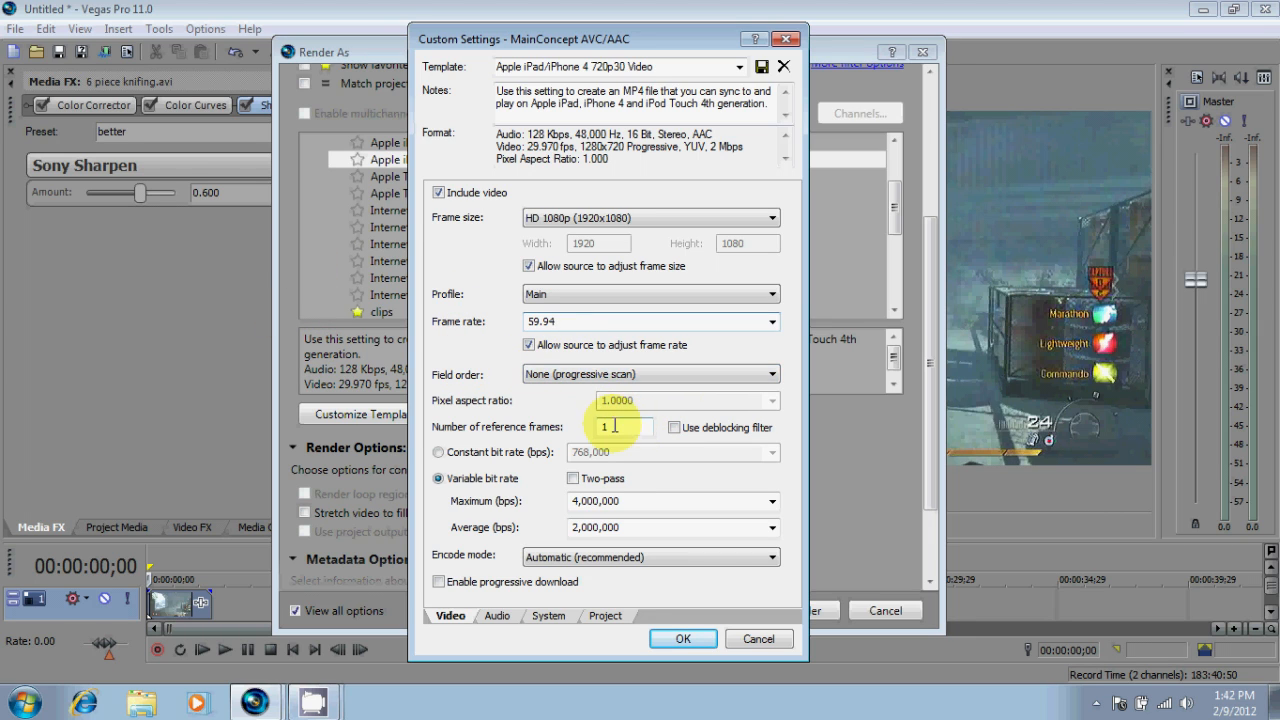
Set the number of reference frames to 2 in the customized Apple iPad/iPhone 4 template and reopen its settings.
{"action": "key", "text": "Return"}
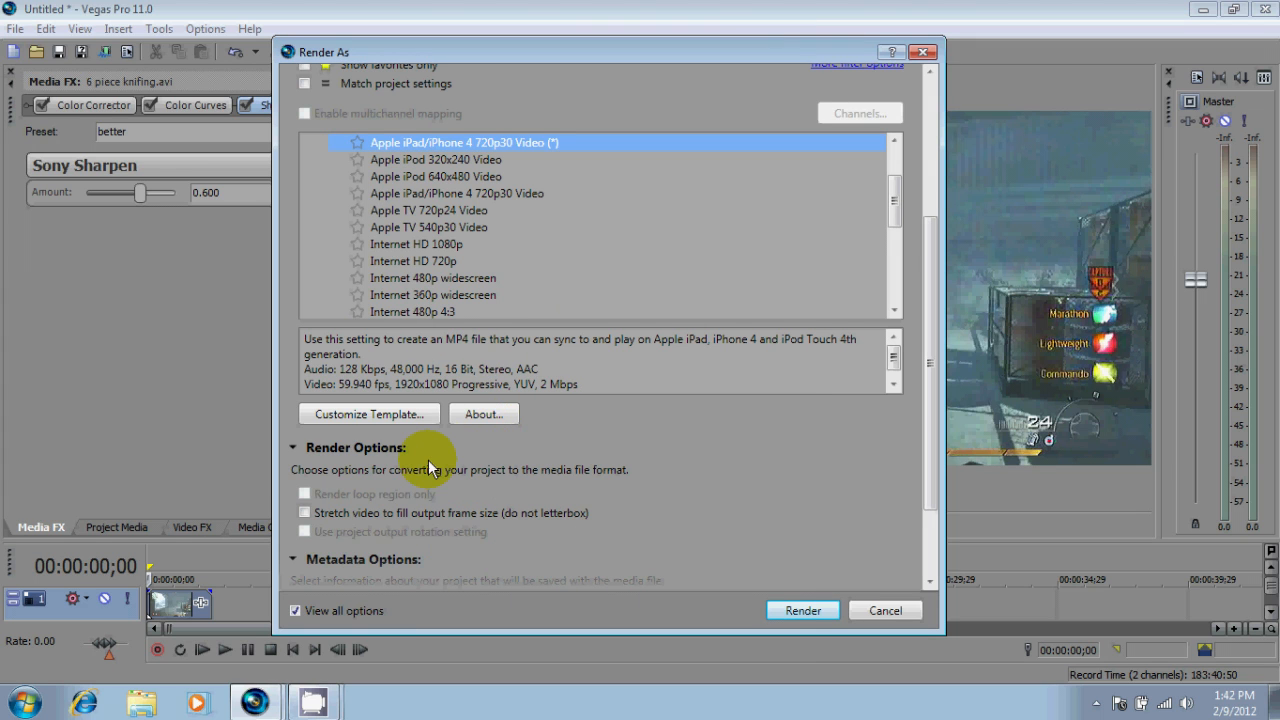
{"action": "left_click", "coordinate": [340, 418]}
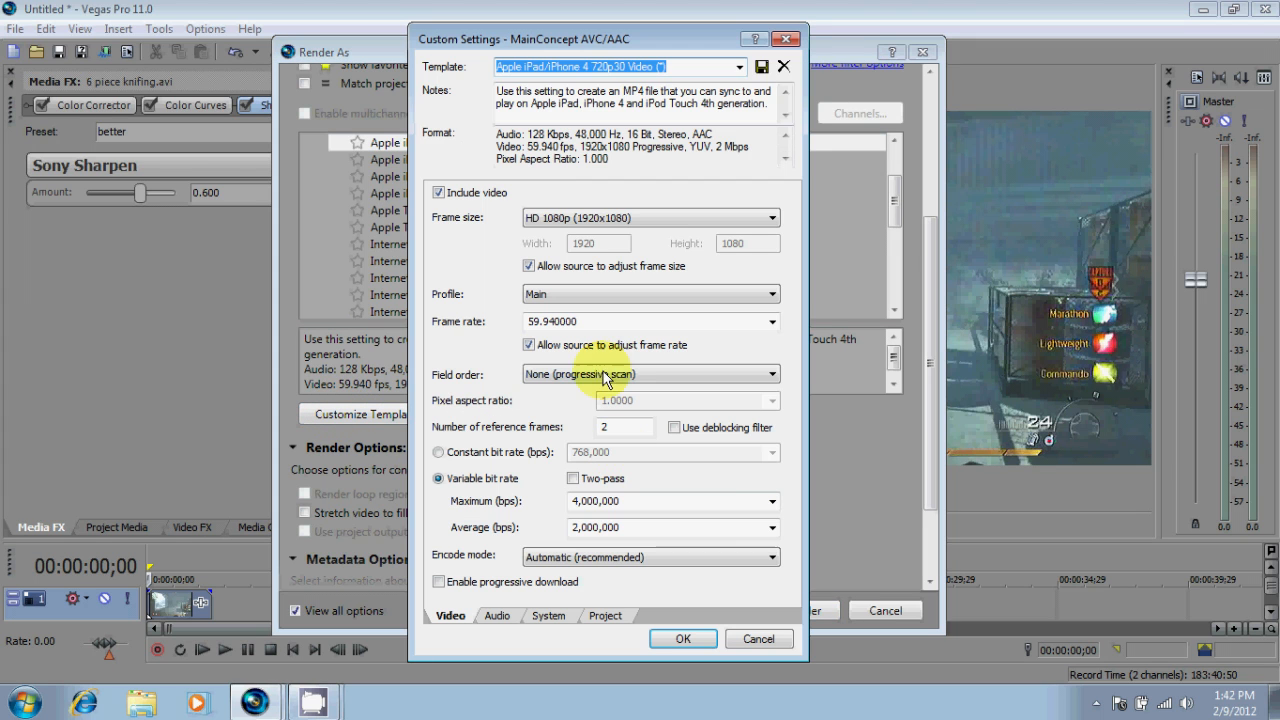
{"action": "left_click", "coordinate": [633, 432]}
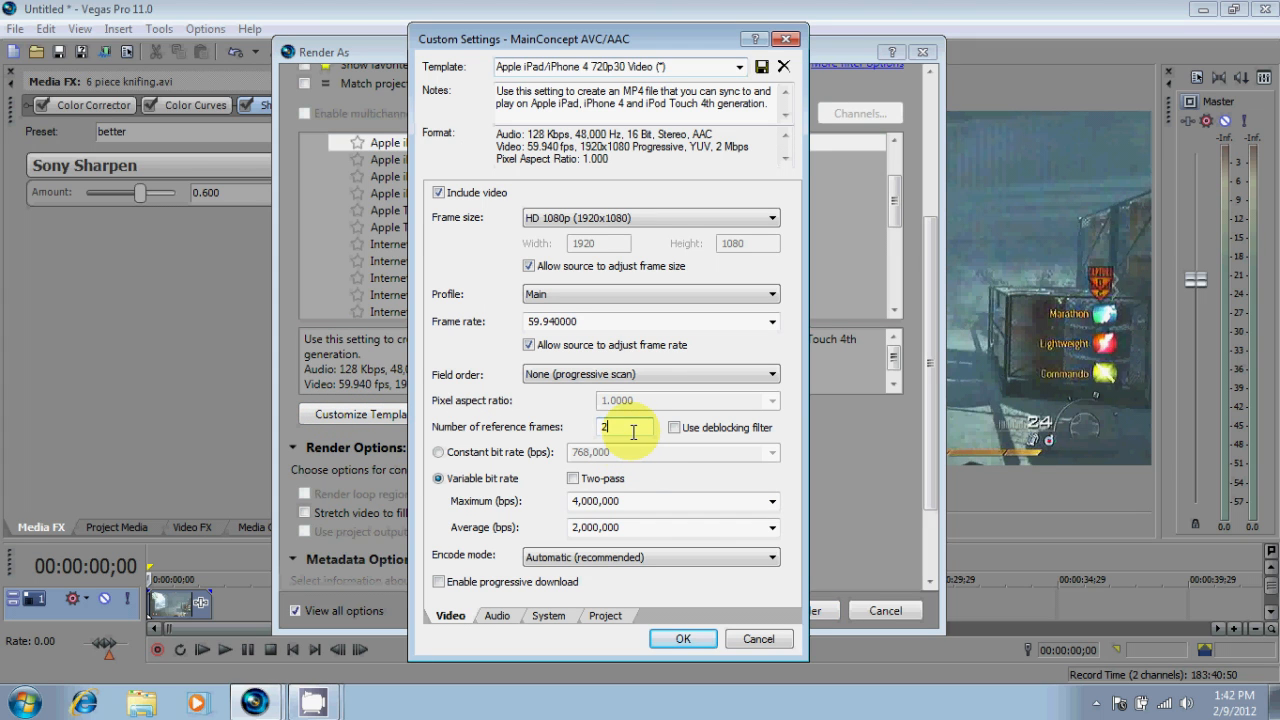
Set the template's maximum and average variable bit rates to 14,000,000 bps.
{"action": "double_click", "coordinate": [572, 501]}
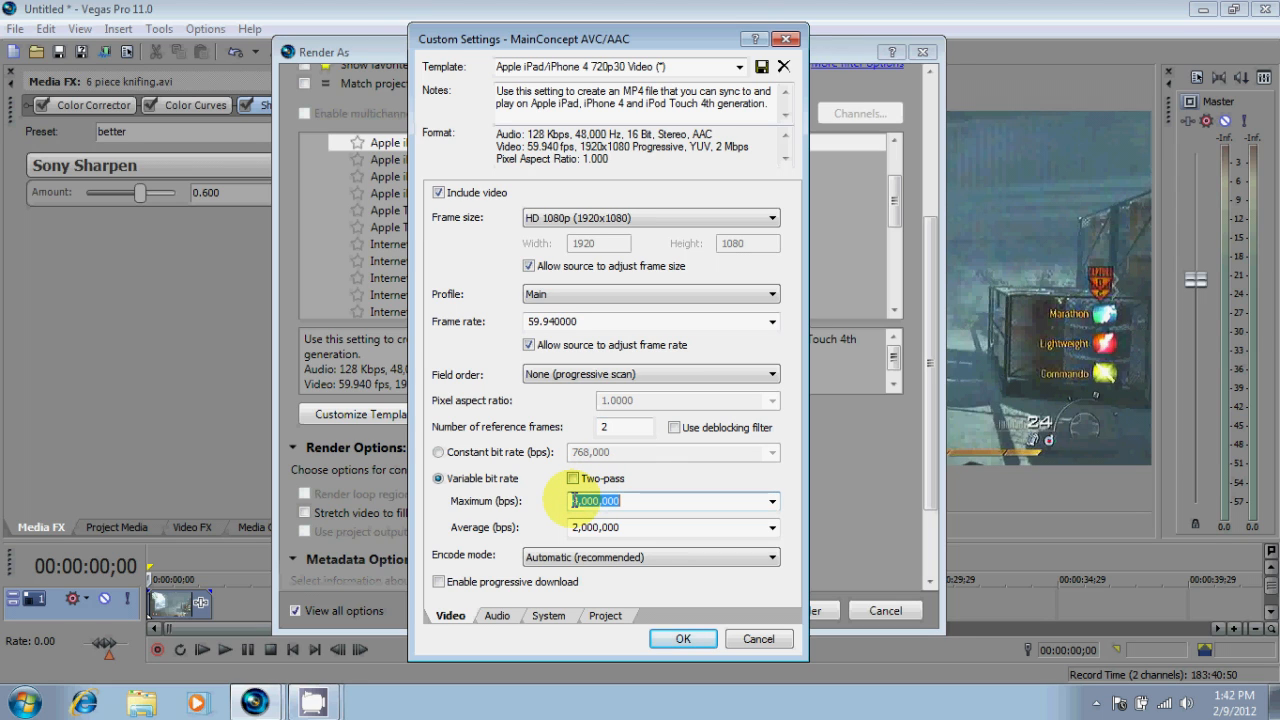
{"action": "left_click", "coordinate": [772, 501]}
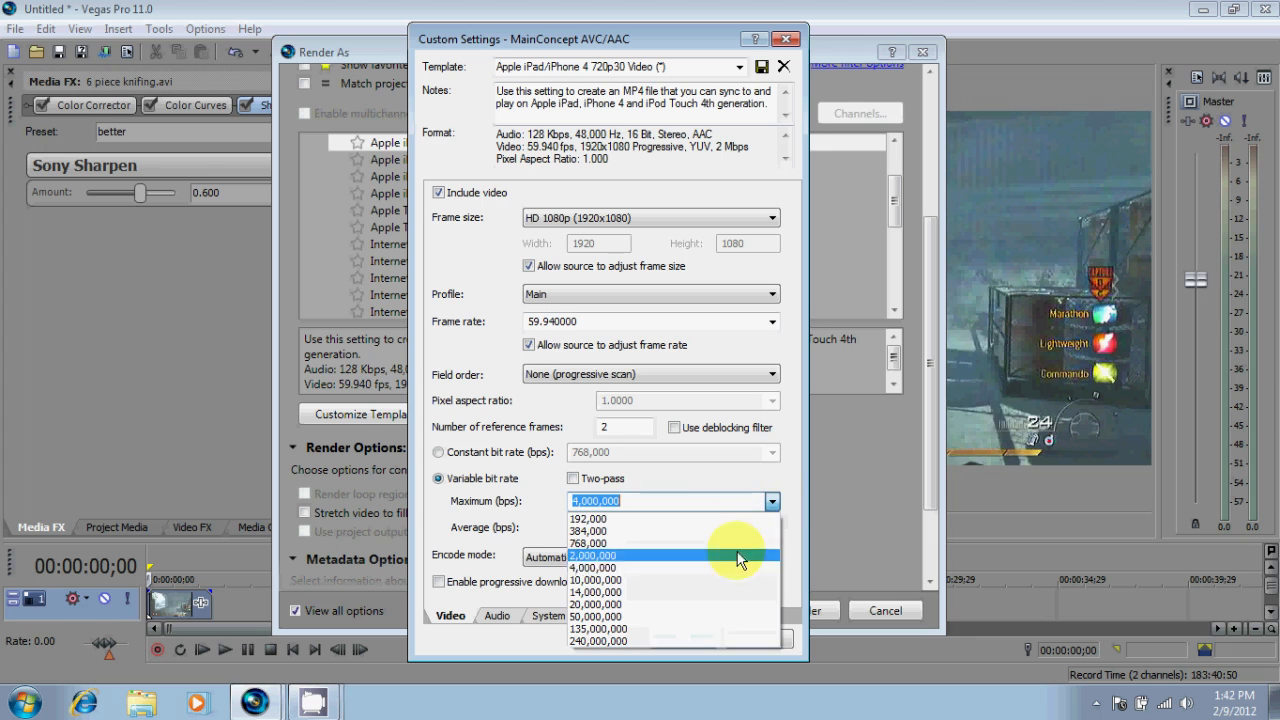
{"action": "left_click", "coordinate": [716, 592]}
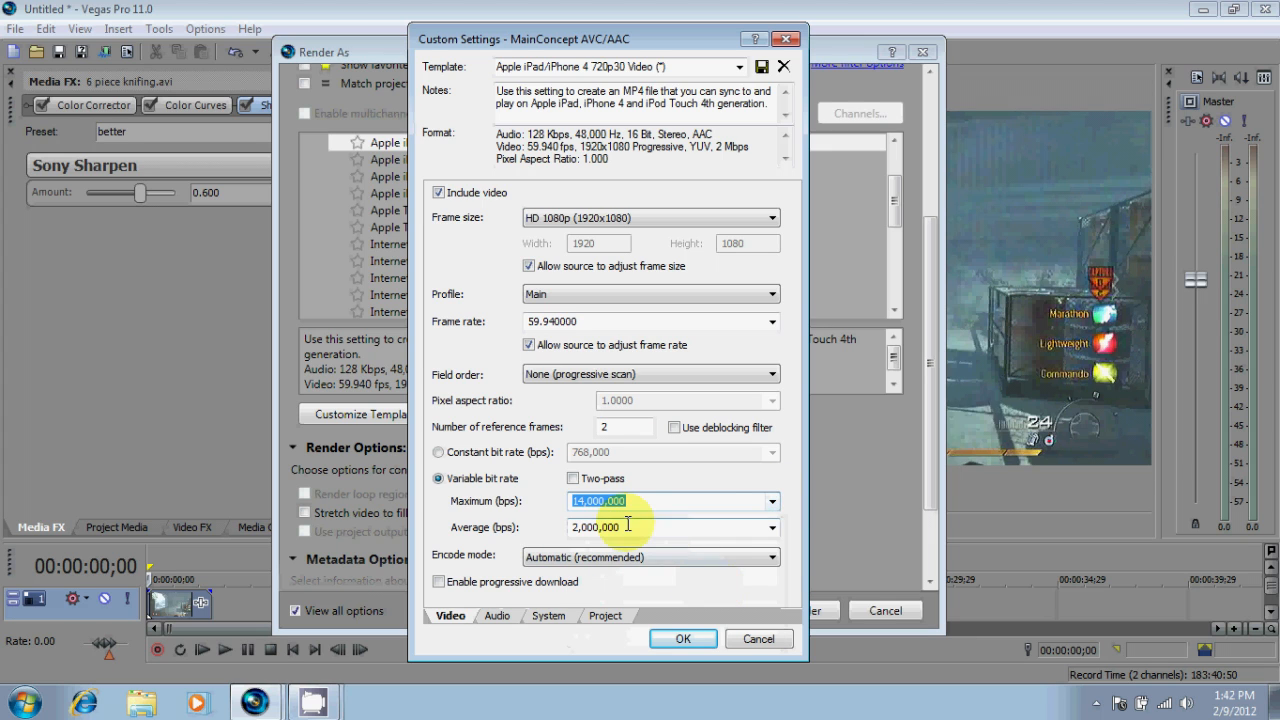
{"action": "left_click", "coordinate": [772, 527]}
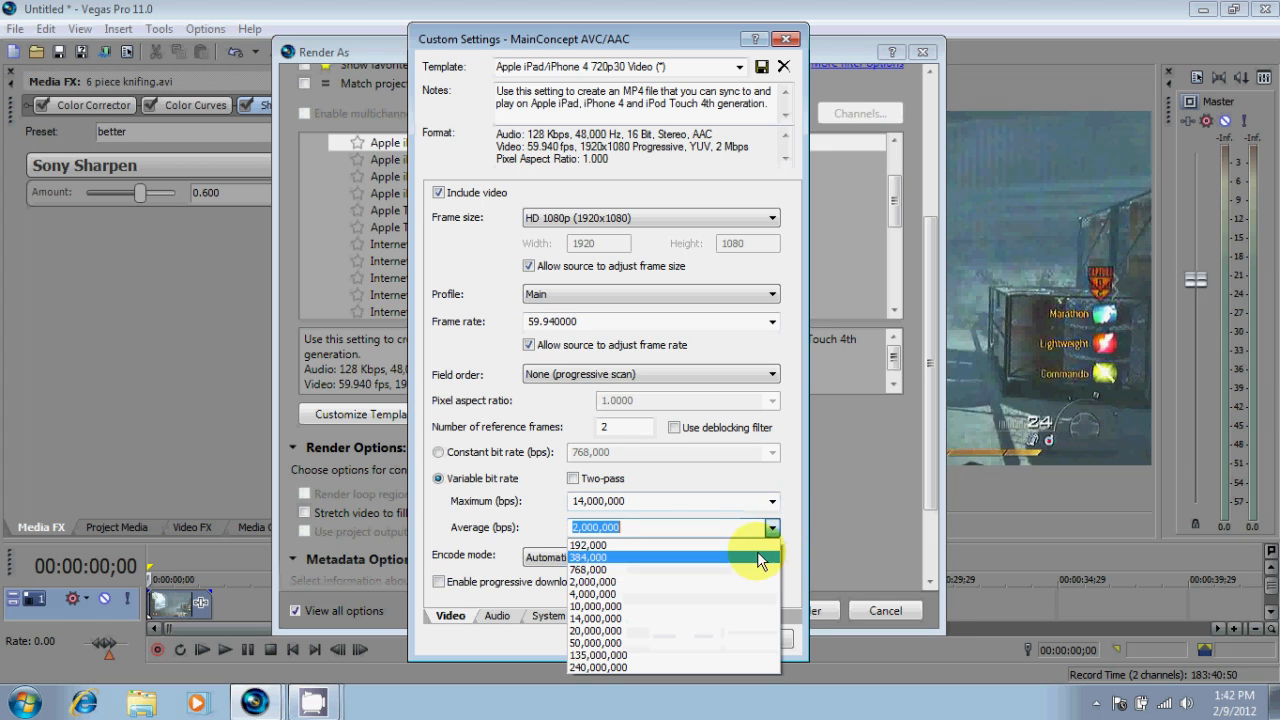
{"action": "left_click", "coordinate": [730, 618]}
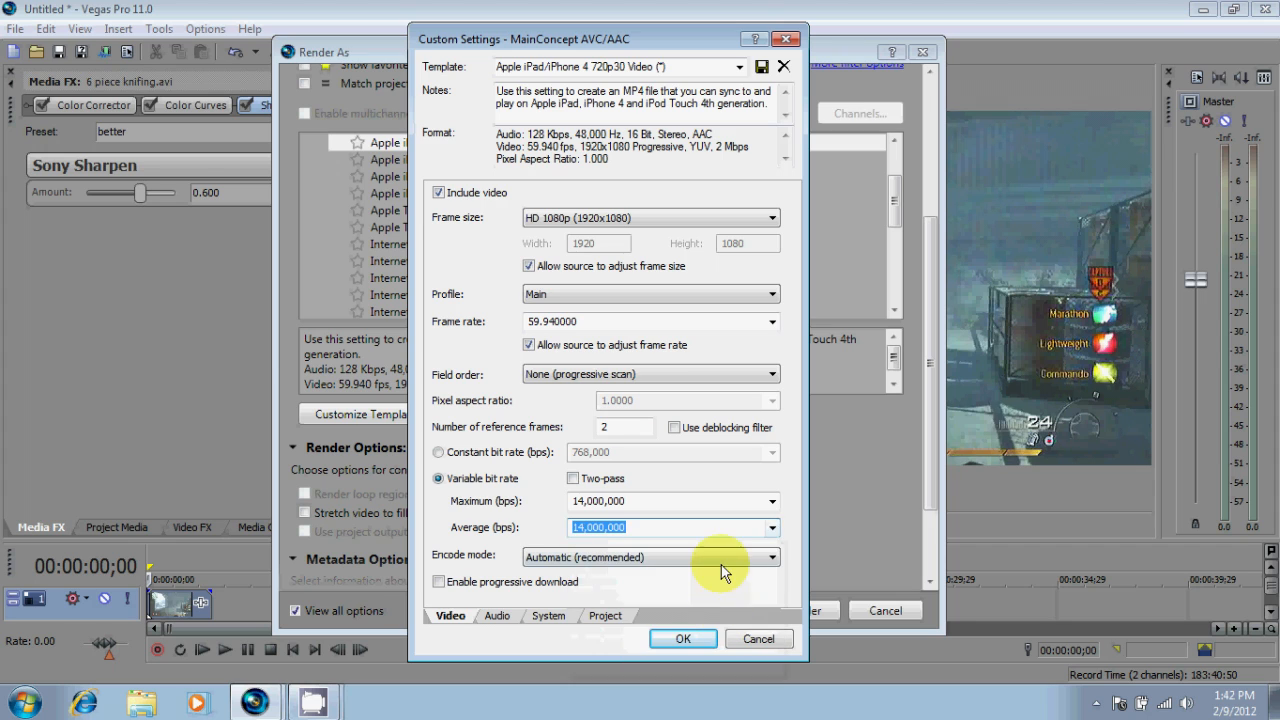
Set the encode mode to "Render using GPU if available" and check the system for a GPU.
{"action": "left_click", "coordinate": [627, 563]}
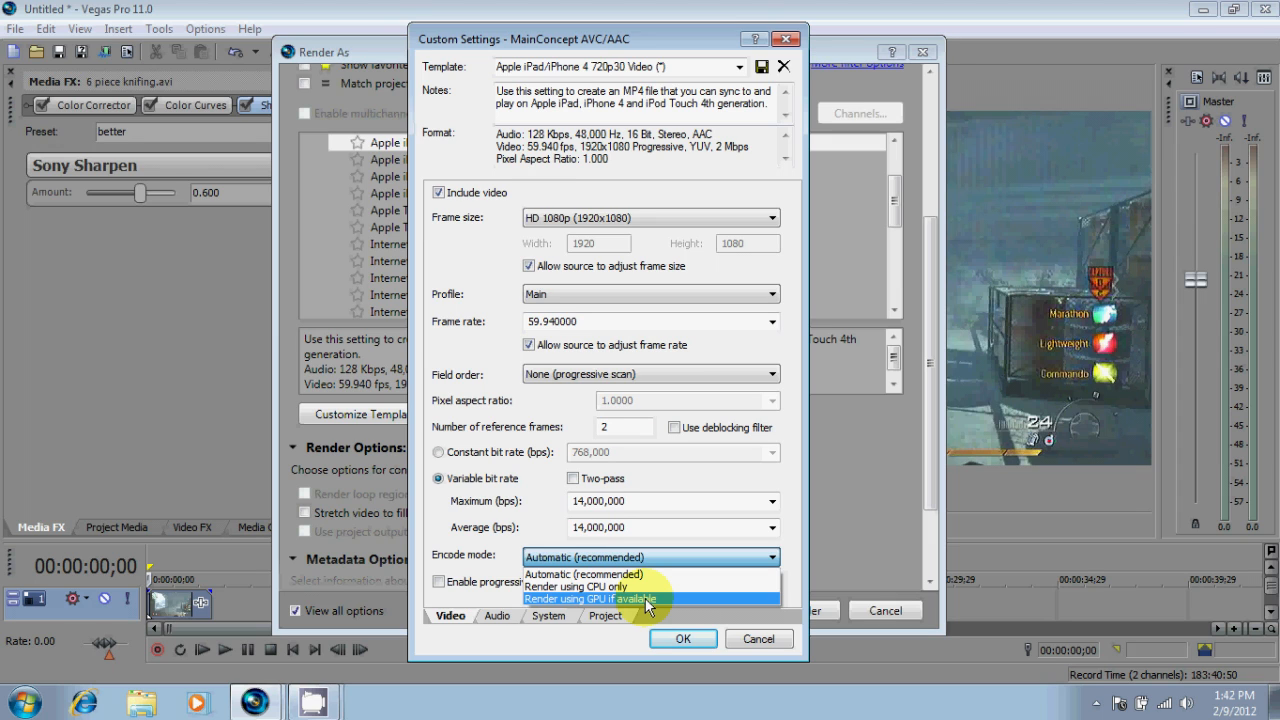
{"action": "left_click", "coordinate": [648, 600]}
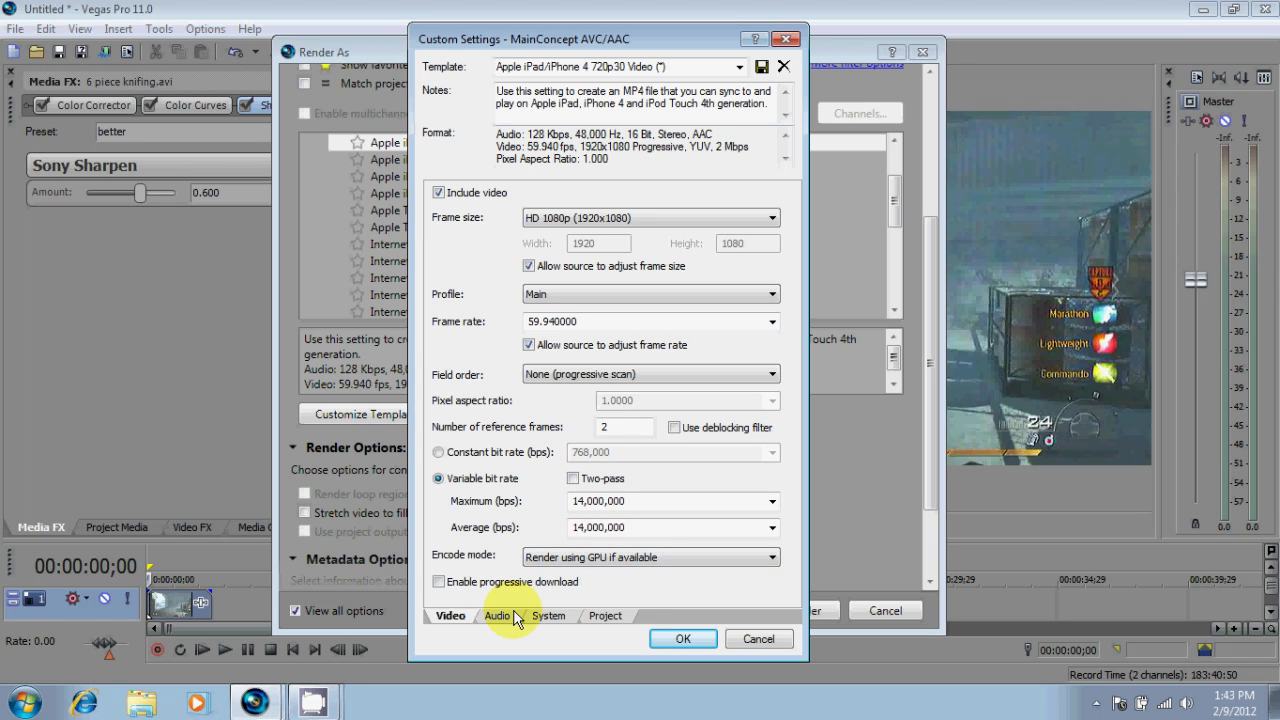
{"action": "left_click", "coordinate": [548, 615]}
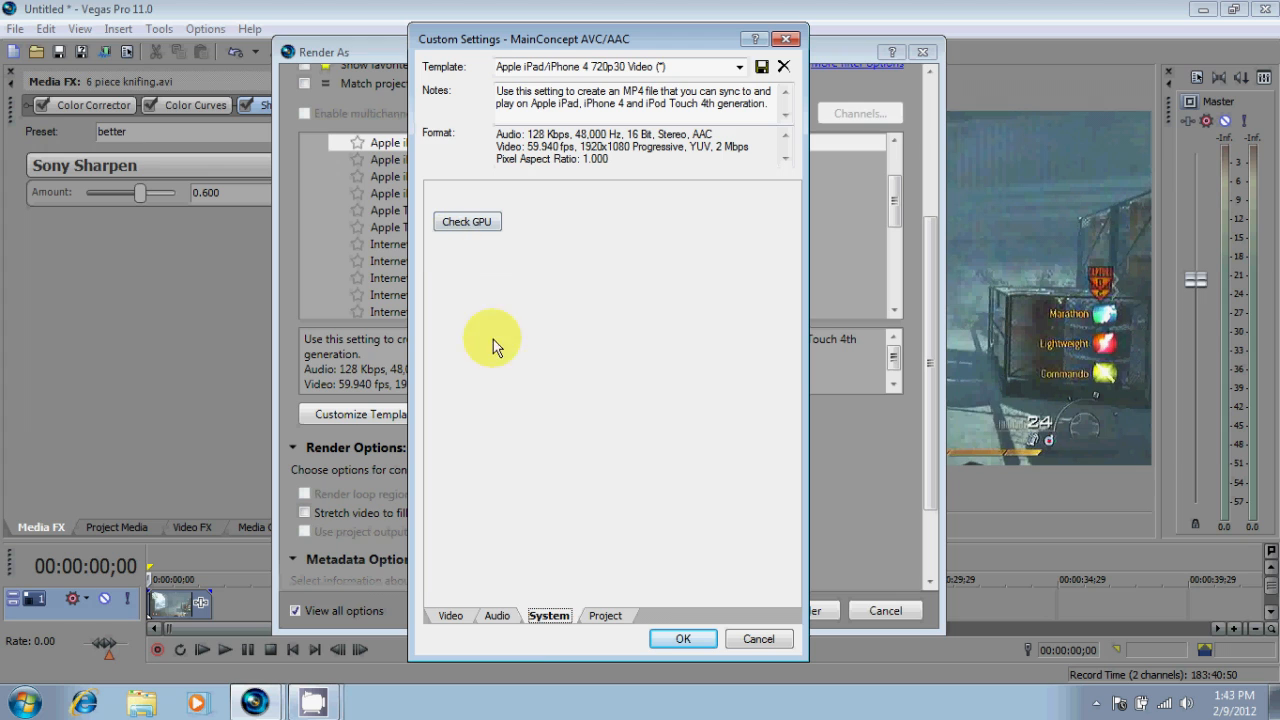
{"action": "left_click", "coordinate": [462, 222]}
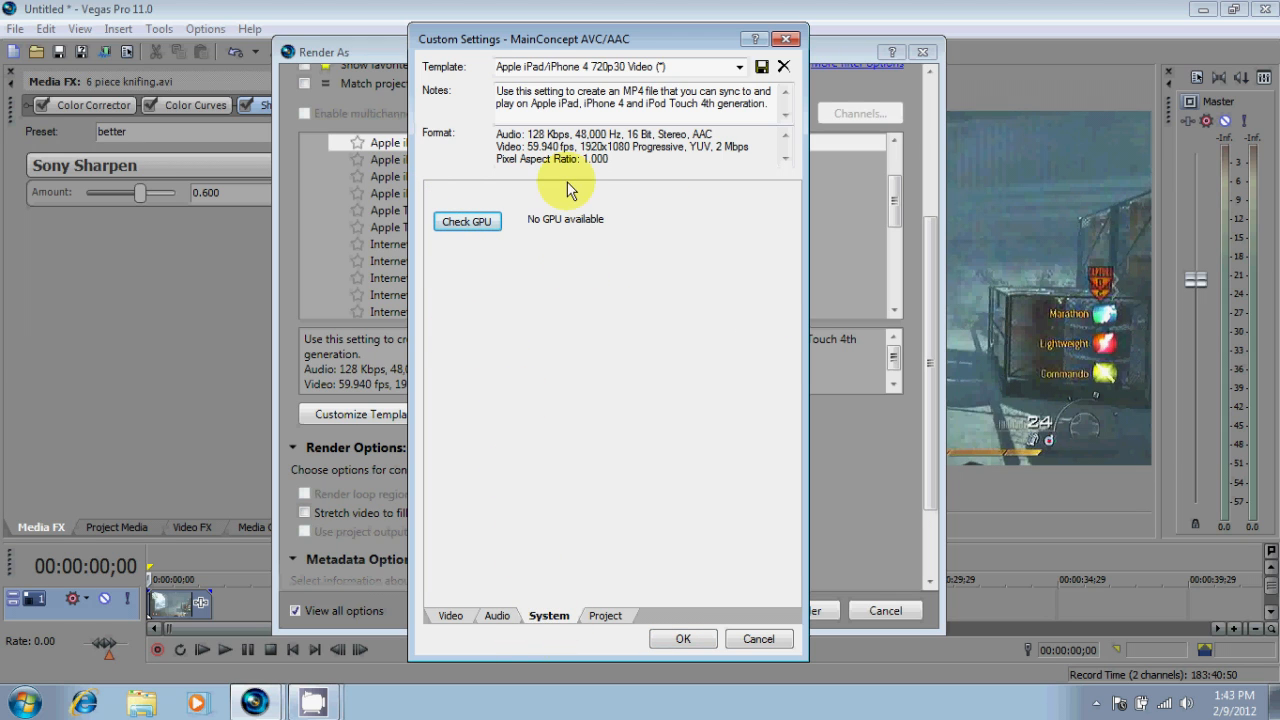
Review the template's audio settings, try the Best video rendering quality, and cancel the custom settings.
{"action": "left_click", "coordinate": [497, 615]}
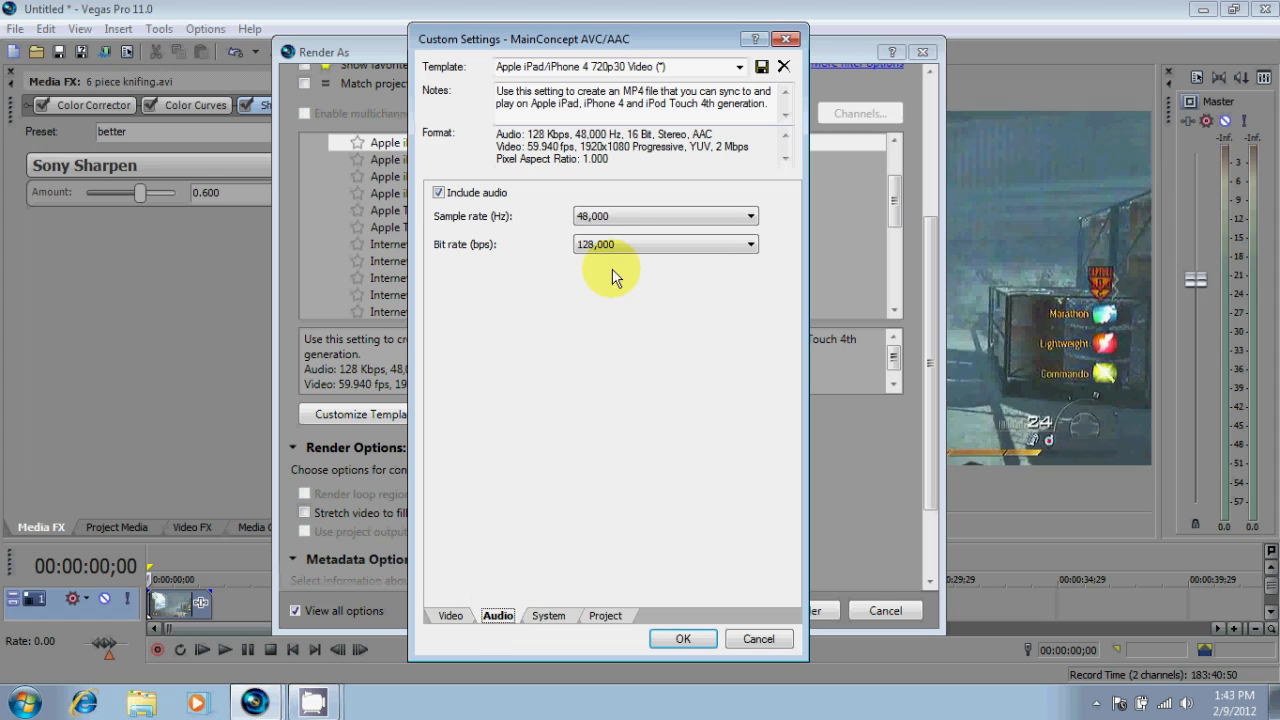
{"action": "left_click", "coordinate": [603, 616]}
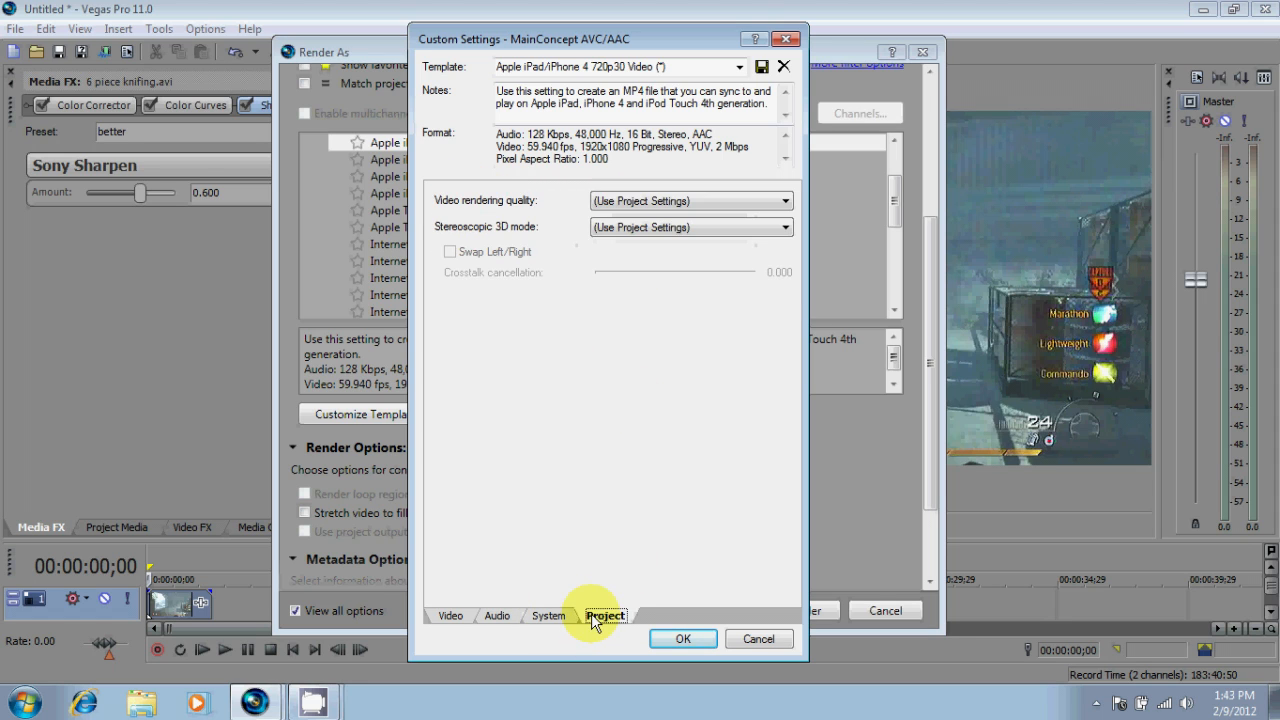
{"action": "left_click", "coordinate": [497, 616]}
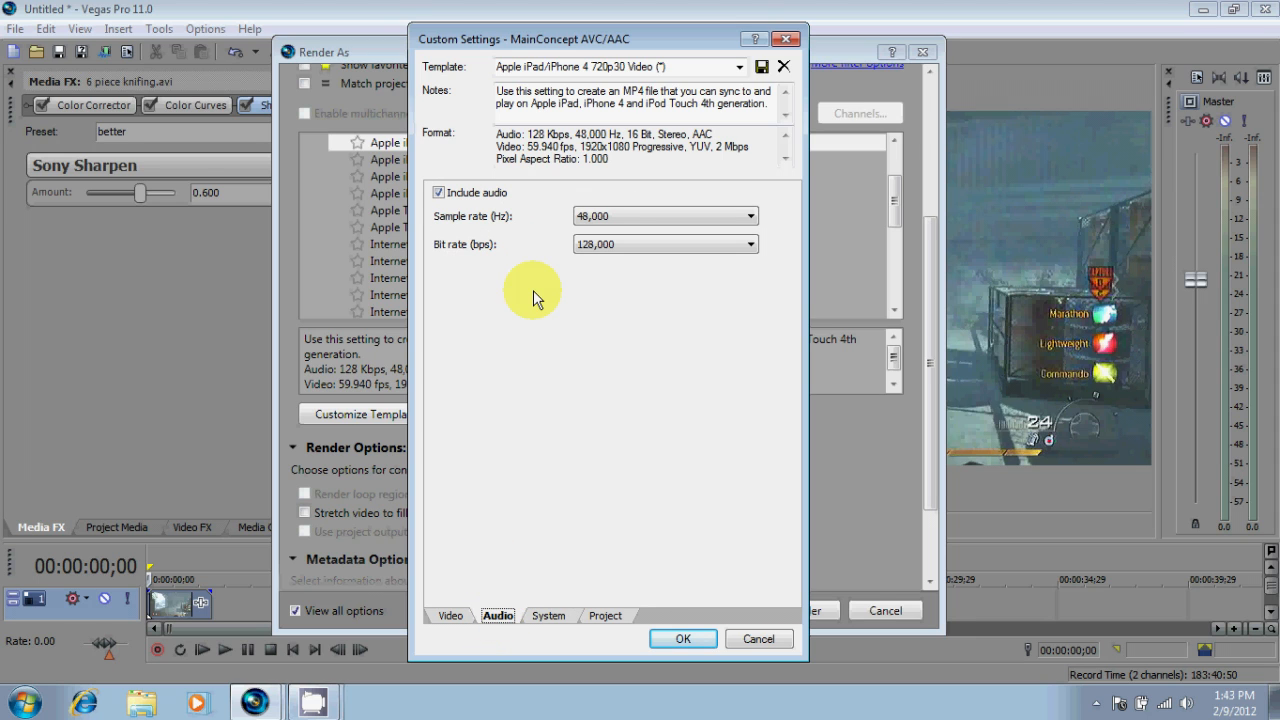
{"action": "left_click", "coordinate": [612, 616]}
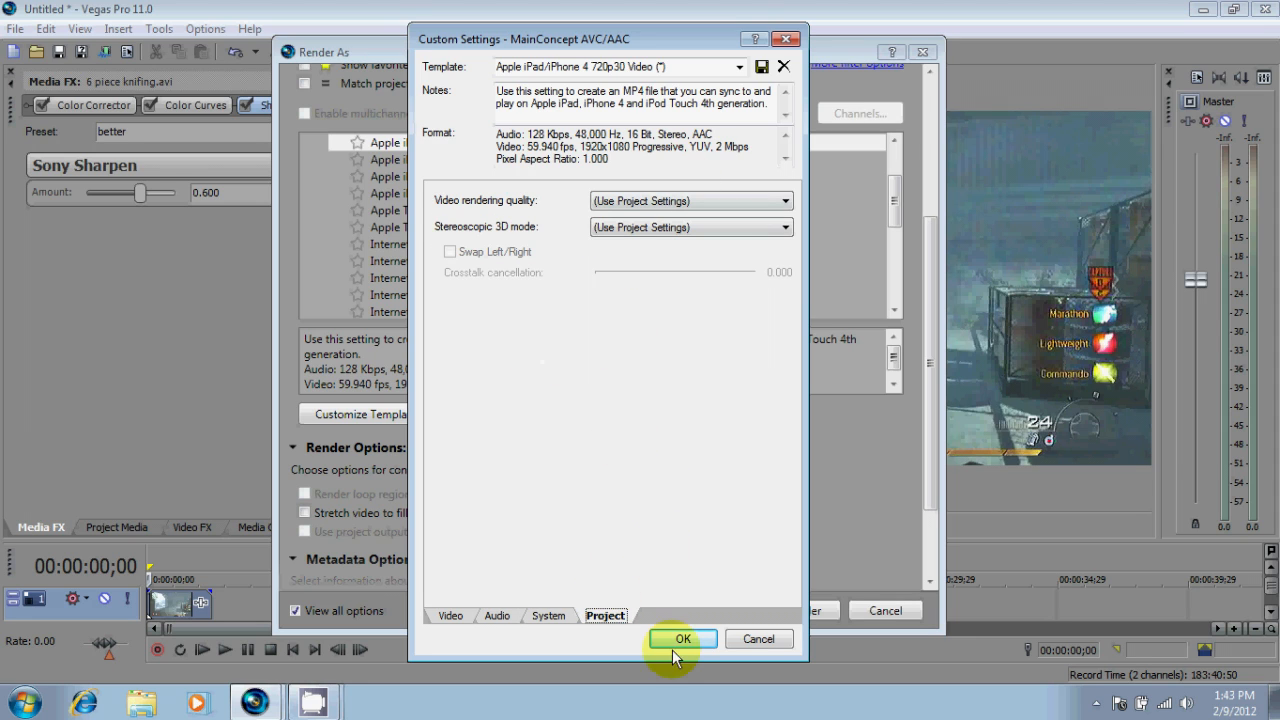
{"action": "left_click", "coordinate": [655, 201]}
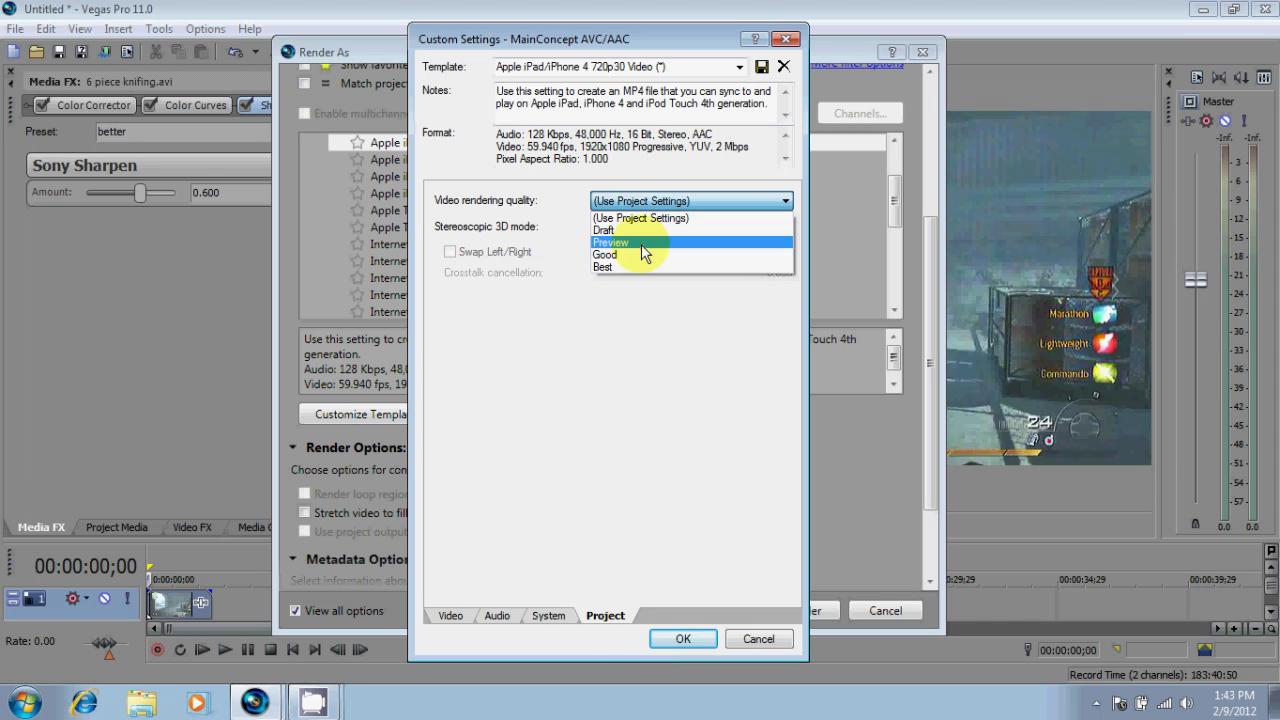
{"action": "left_click", "coordinate": [638, 265]}
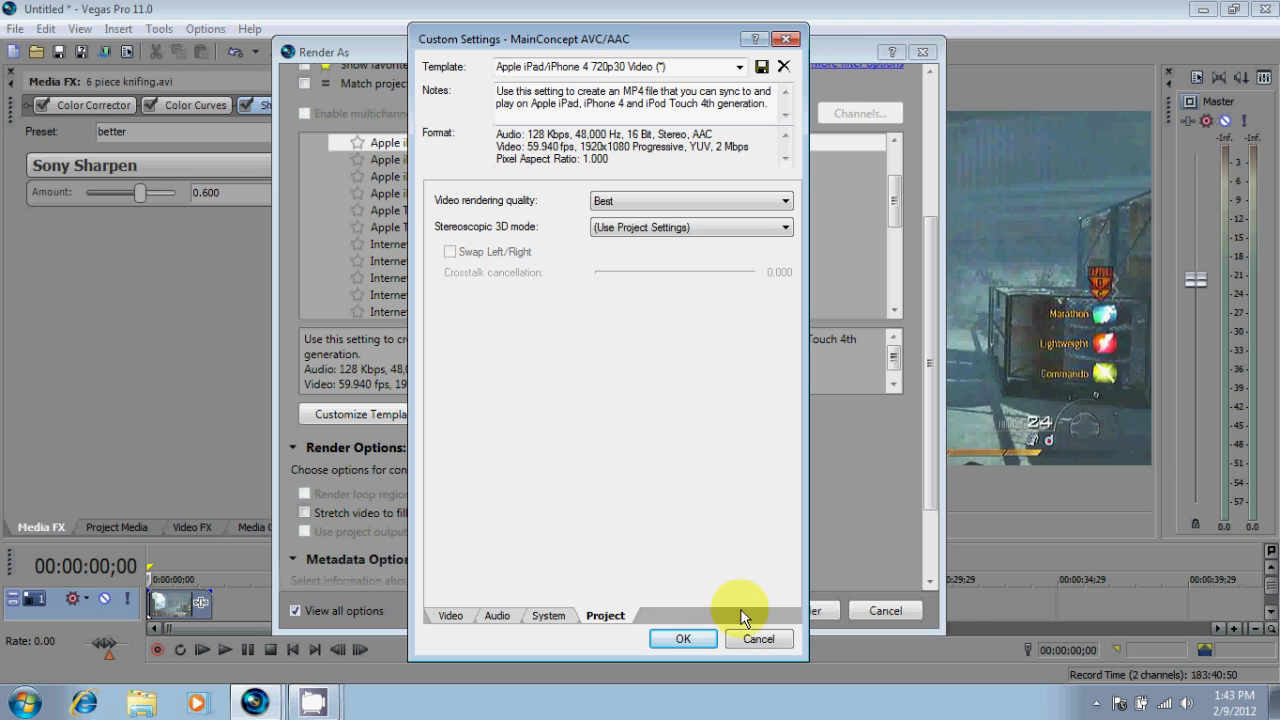
{"action": "left_click", "coordinate": [750, 645]}
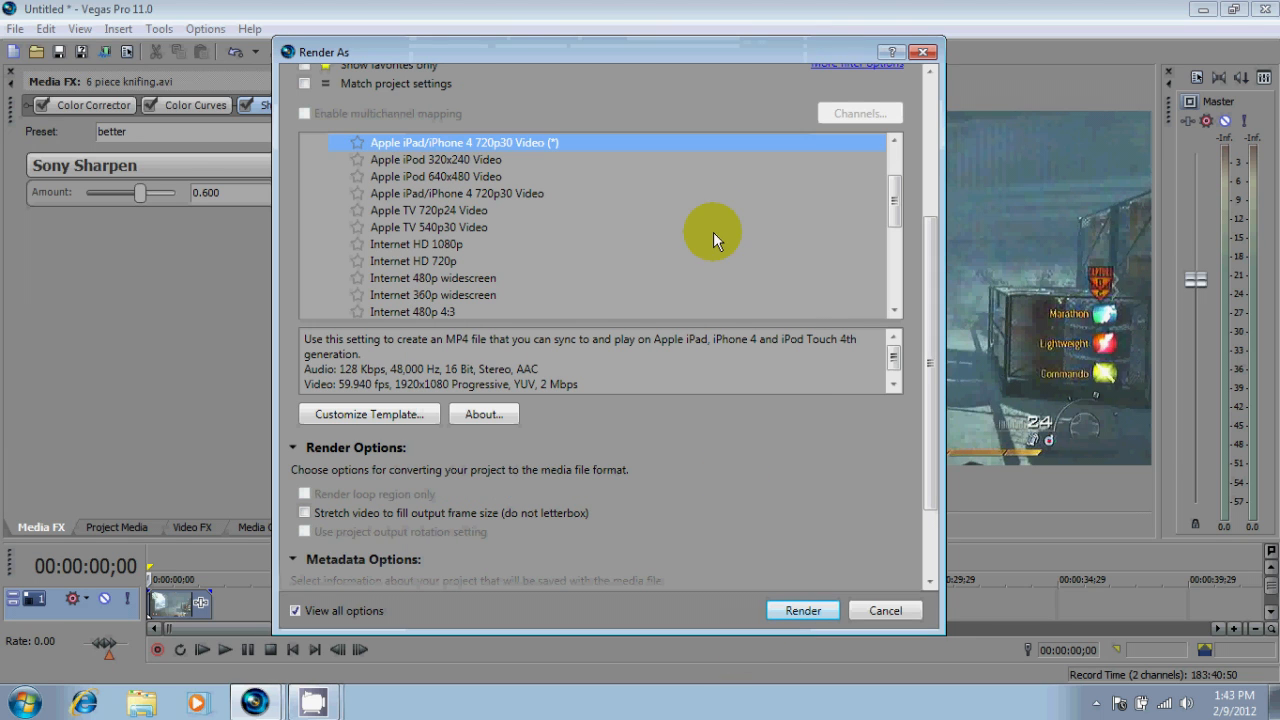
Select the Windows Media Video V11 template 8 Mbps HD 1080-30p Video and open its custom settings.
{"action": "left_click_drag", "start_coordinate": [893, 195], "coordinate": [875, 288]}
{"action": "left_click", "coordinate": [308, 297]}
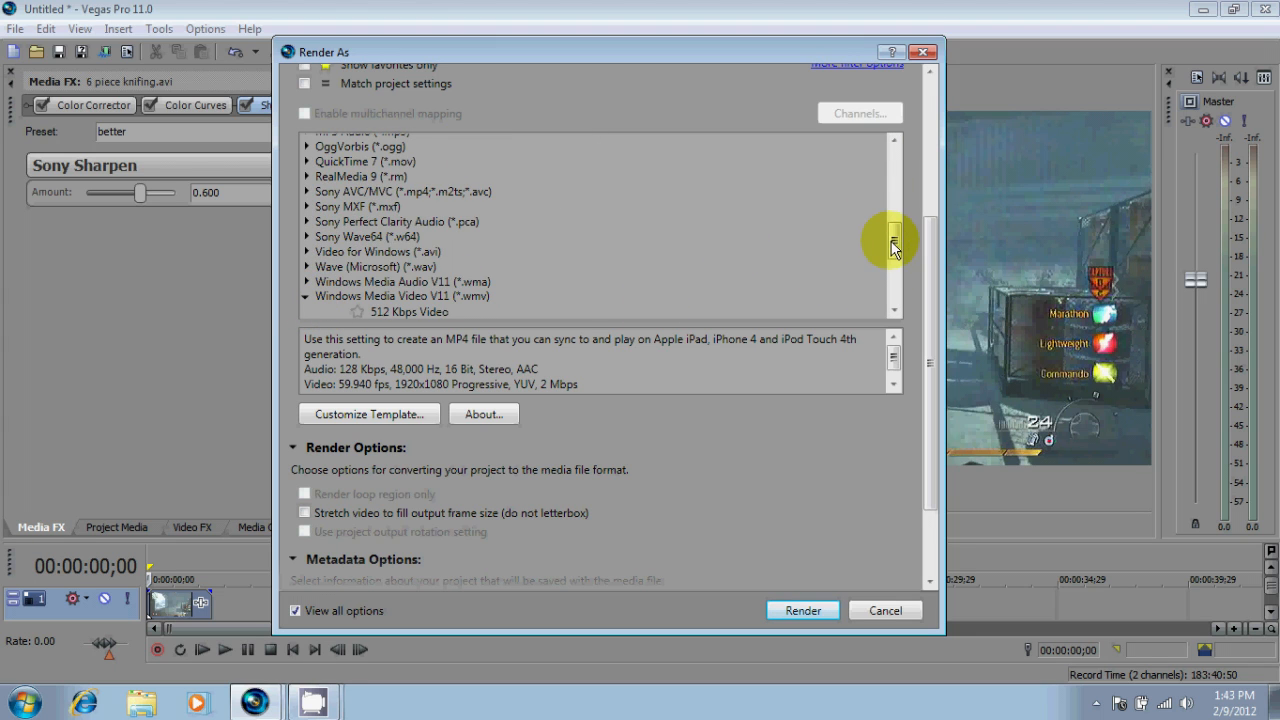
{"action": "left_click_drag", "start_coordinate": [894, 243], "coordinate": [894, 265]}
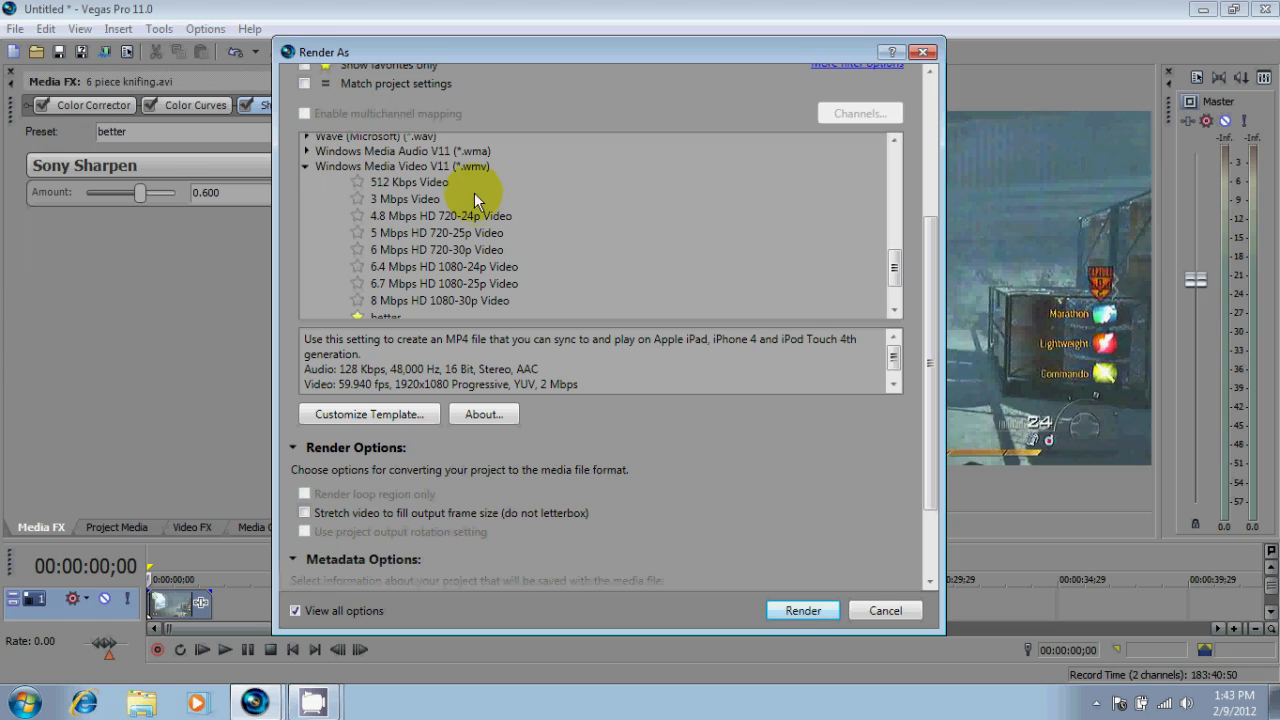
{"action": "left_click", "coordinate": [417, 303]}
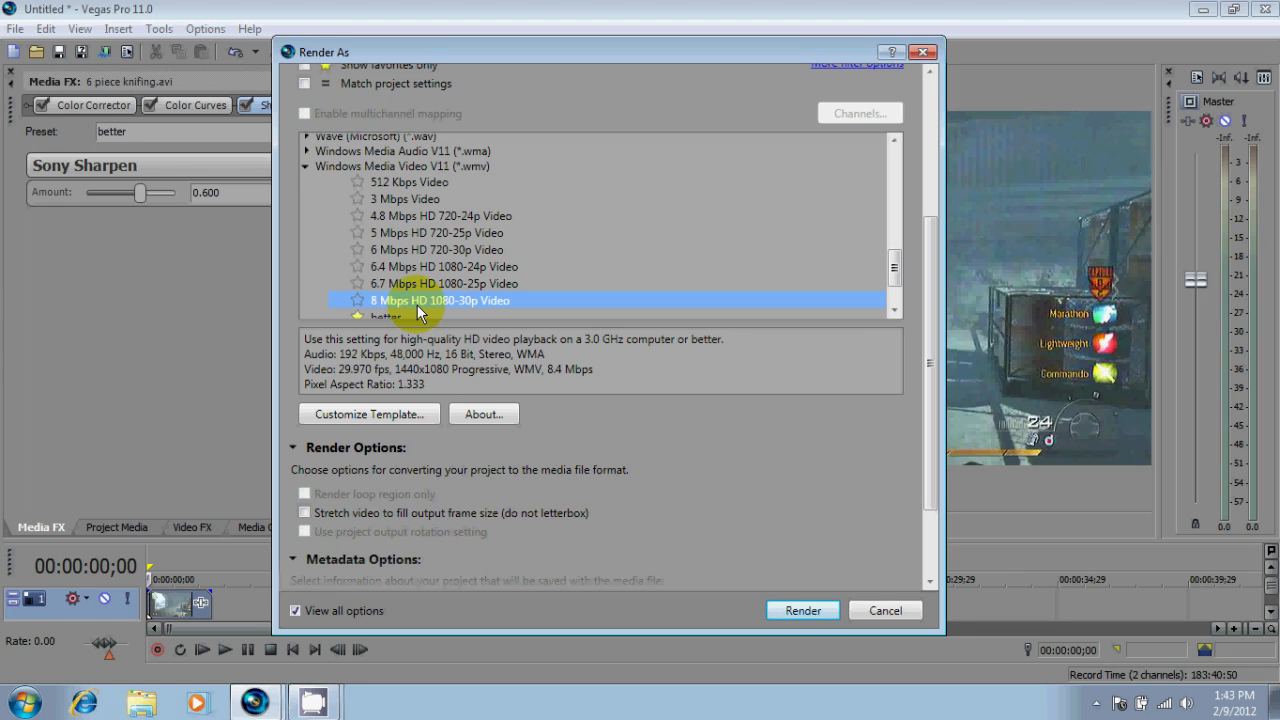
{"action": "left_click", "coordinate": [399, 416]}
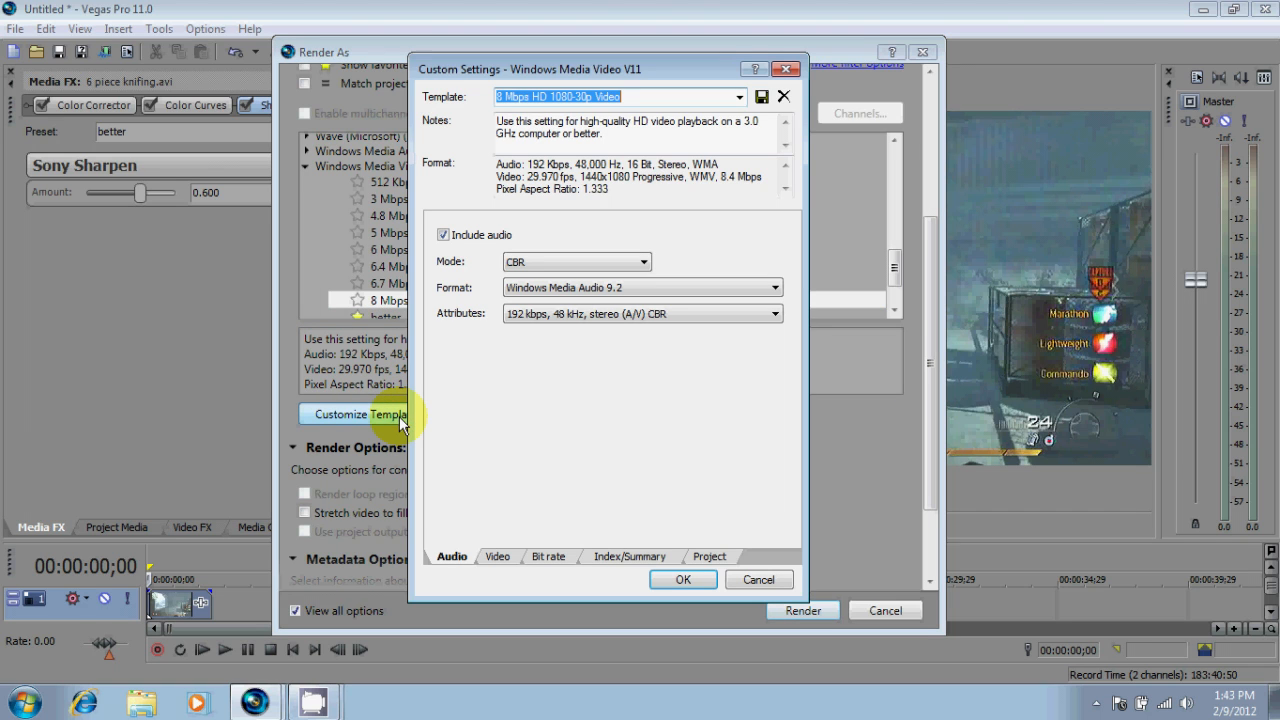
Choose the High definition (1440x1080) image size and the 1.333 (HD 1080) pixel aspect ratio for the video.
{"action": "left_click", "coordinate": [495, 558]}
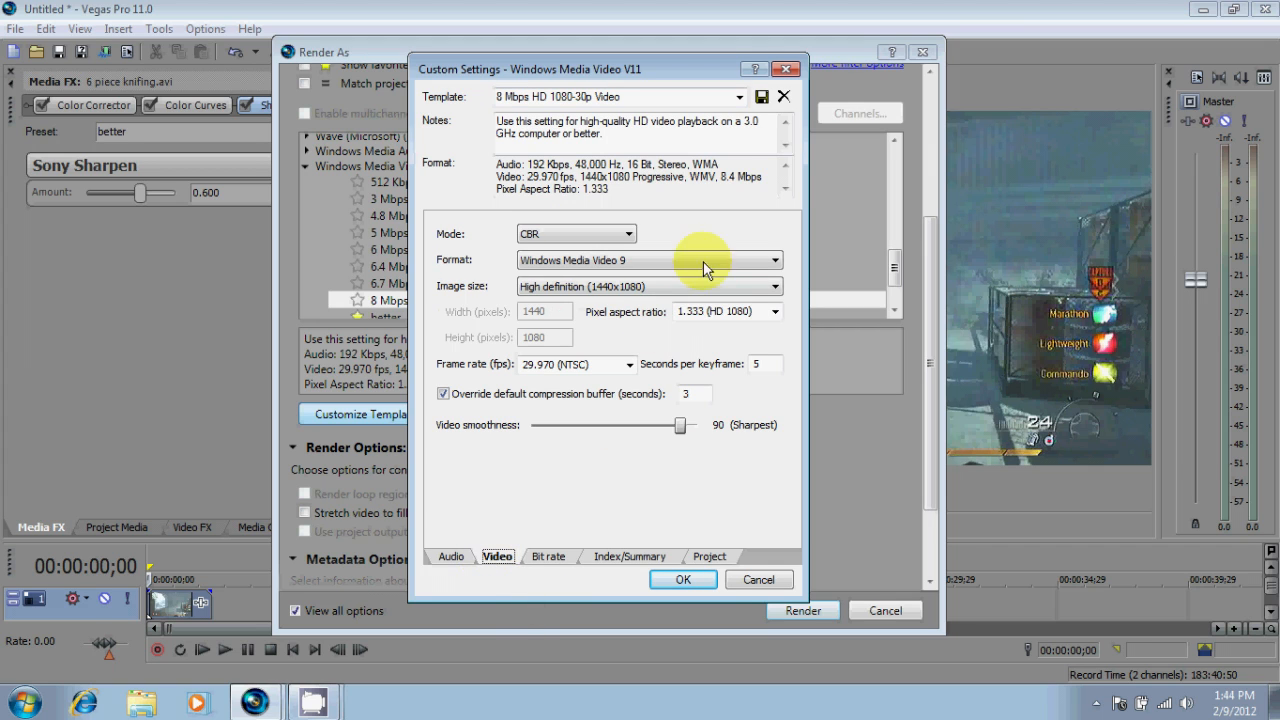
{"action": "left_click", "coordinate": [648, 287]}
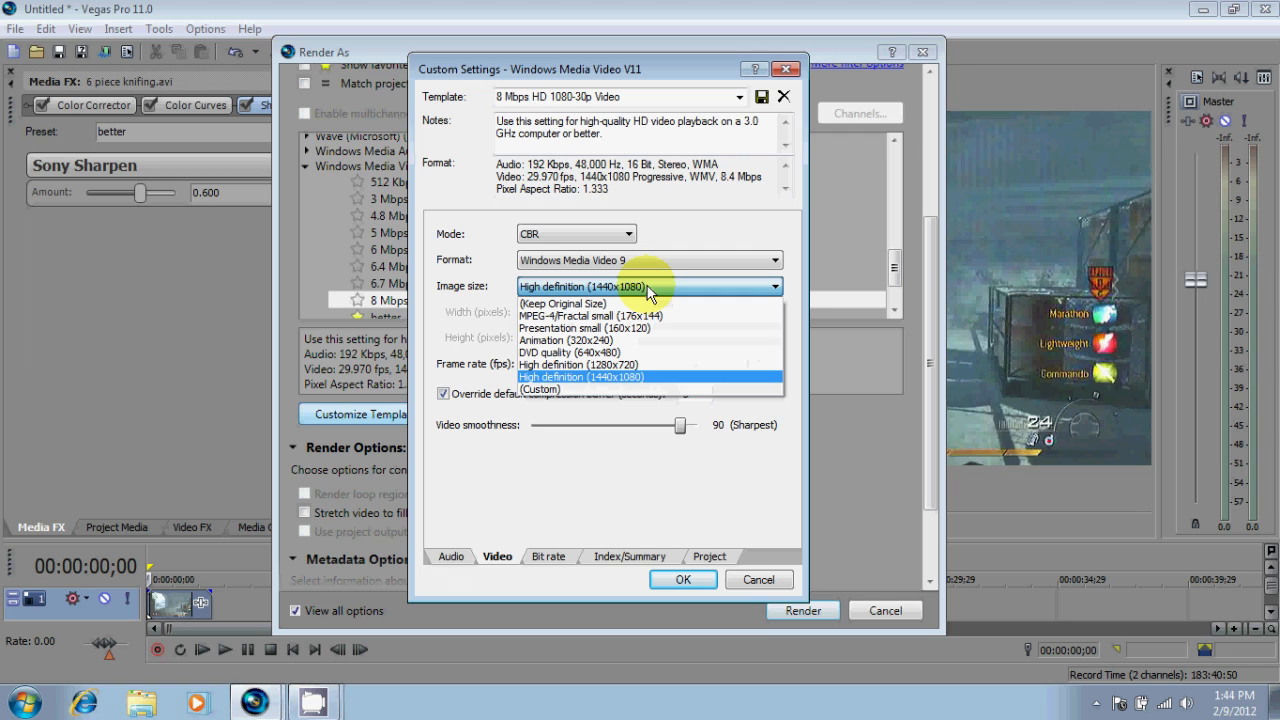
{"action": "left_click", "coordinate": [645, 377]}
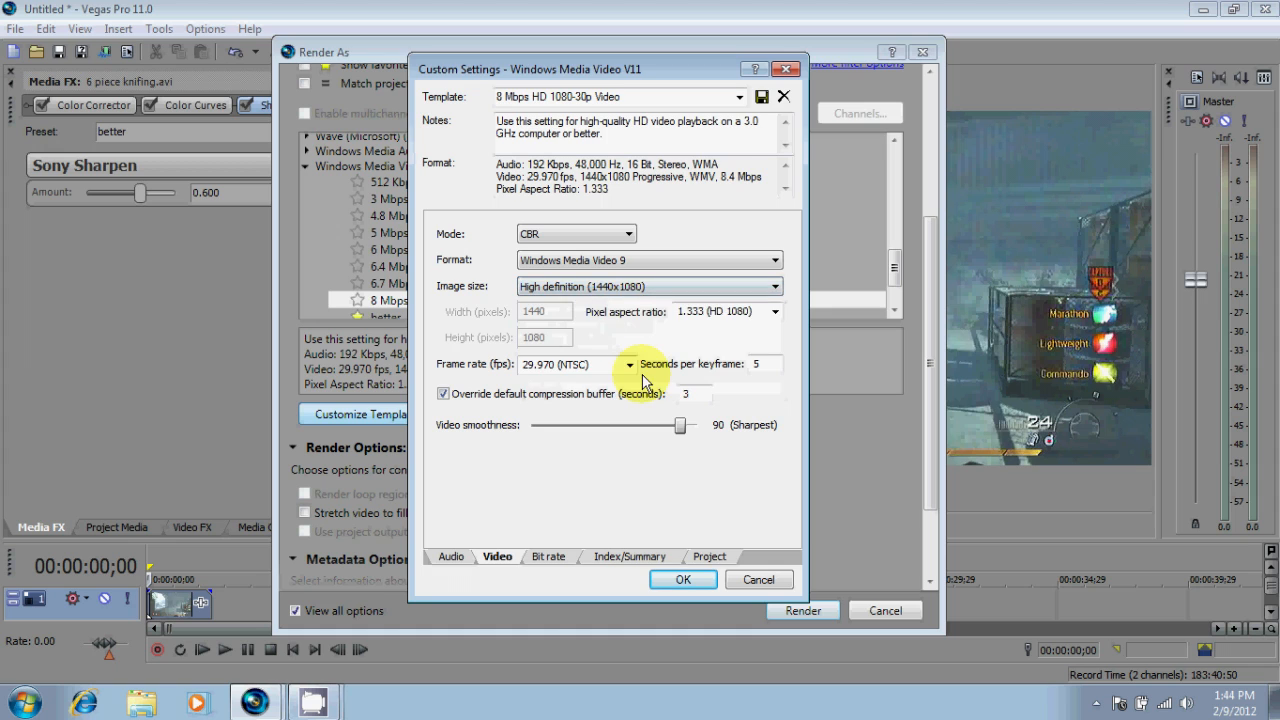
{"action": "left_click", "coordinate": [773, 311]}
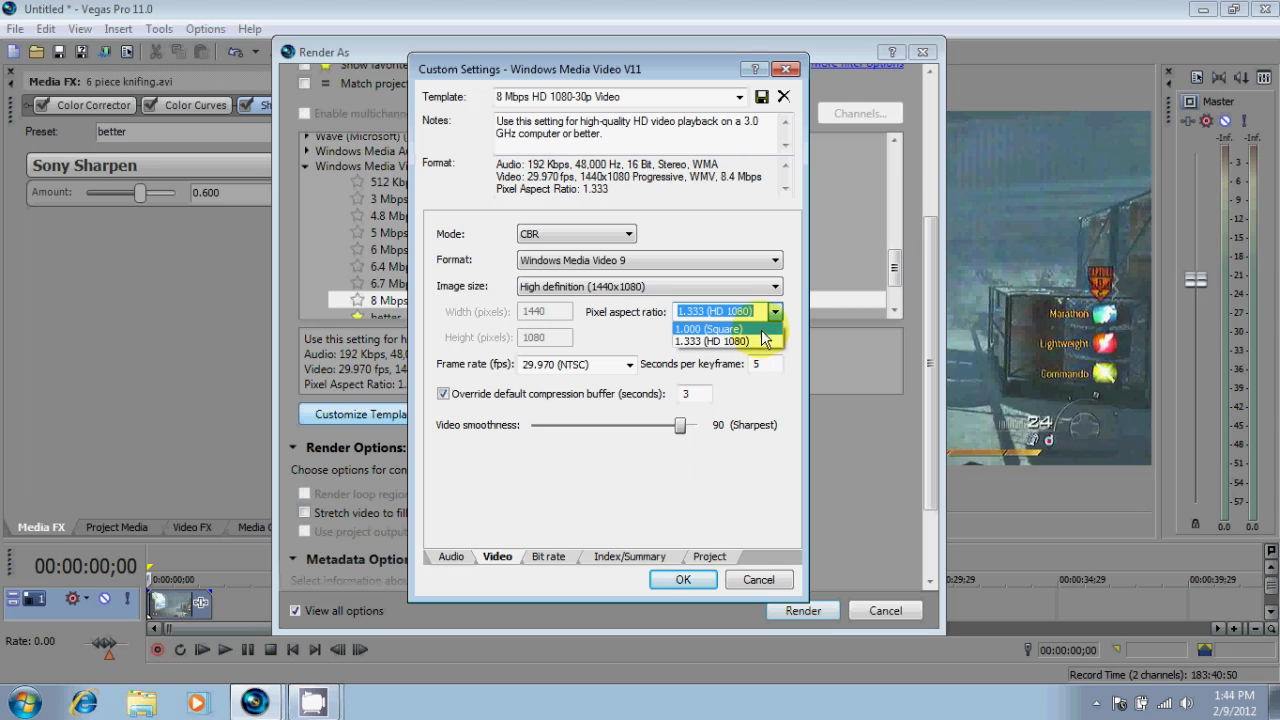
{"action": "left_click", "coordinate": [765, 342]}
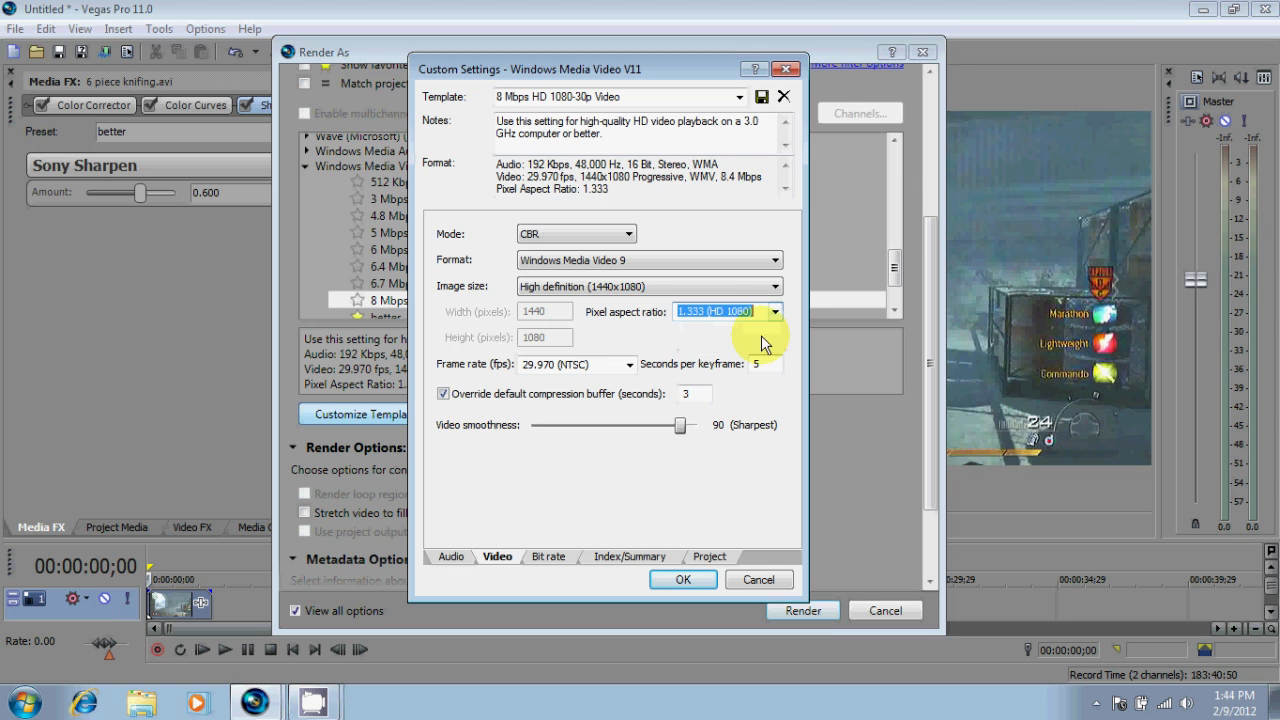
Set the frame rate to 59.94 (Double NTSC) and the video smoothness to 100 (Sharpest).
{"action": "left_click", "coordinate": [630, 366]}
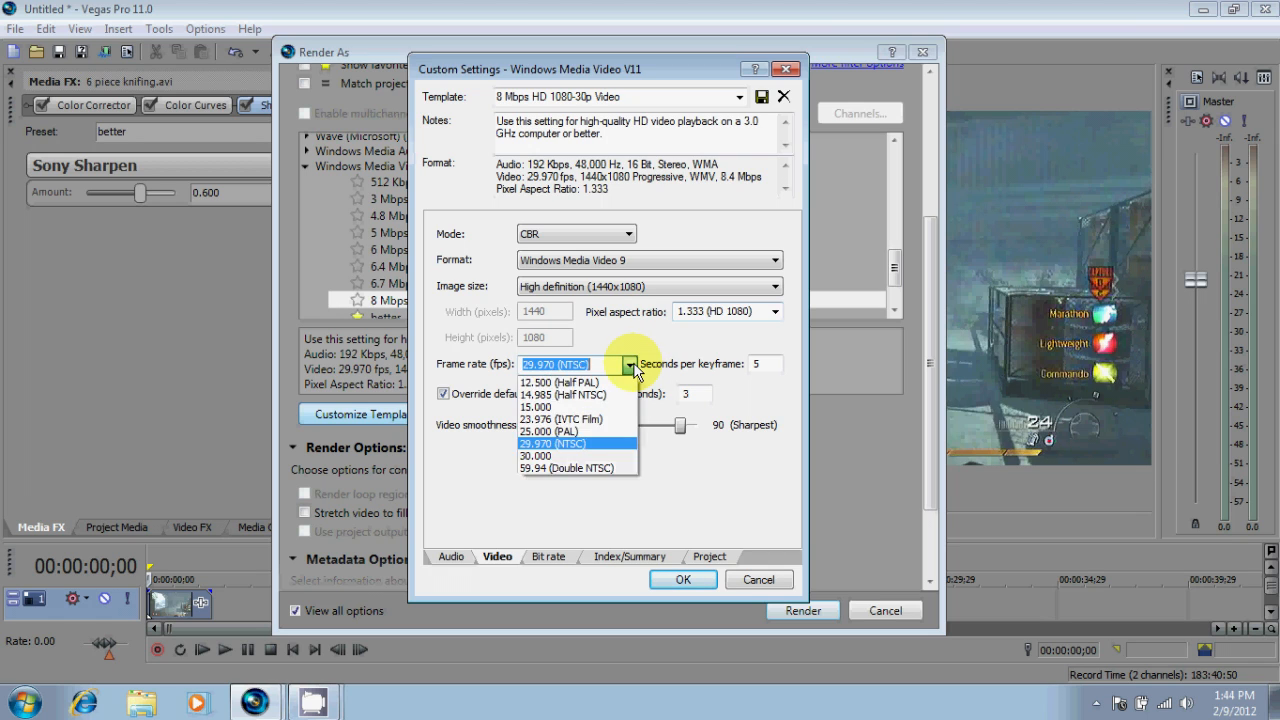
{"action": "left_click", "coordinate": [630, 366]}
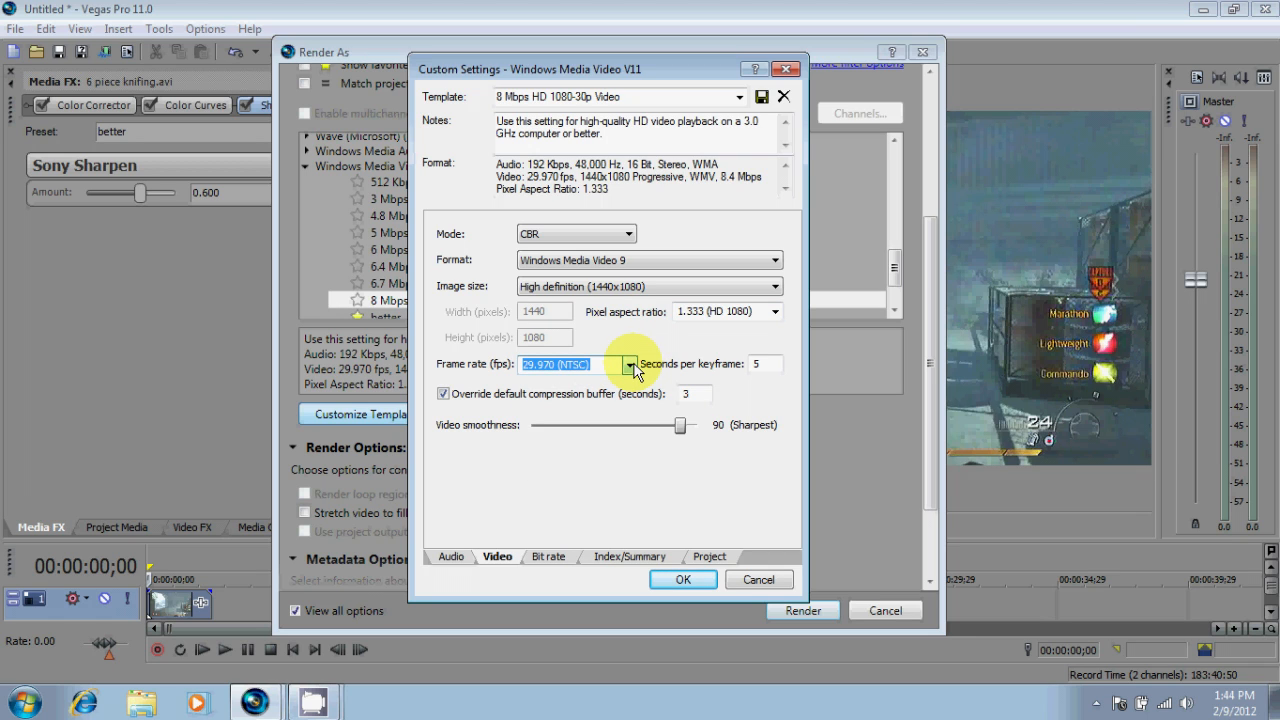
{"action": "left_click", "coordinate": [630, 366]}
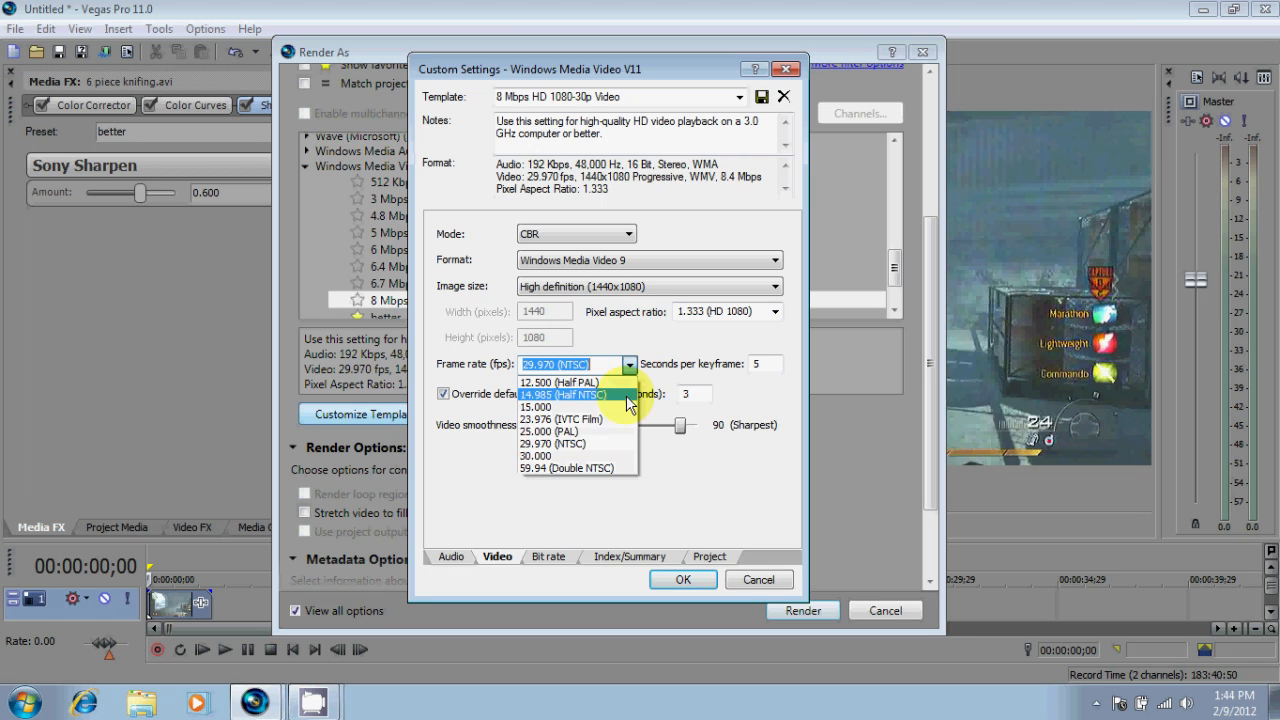
{"action": "left_click", "coordinate": [598, 464]}
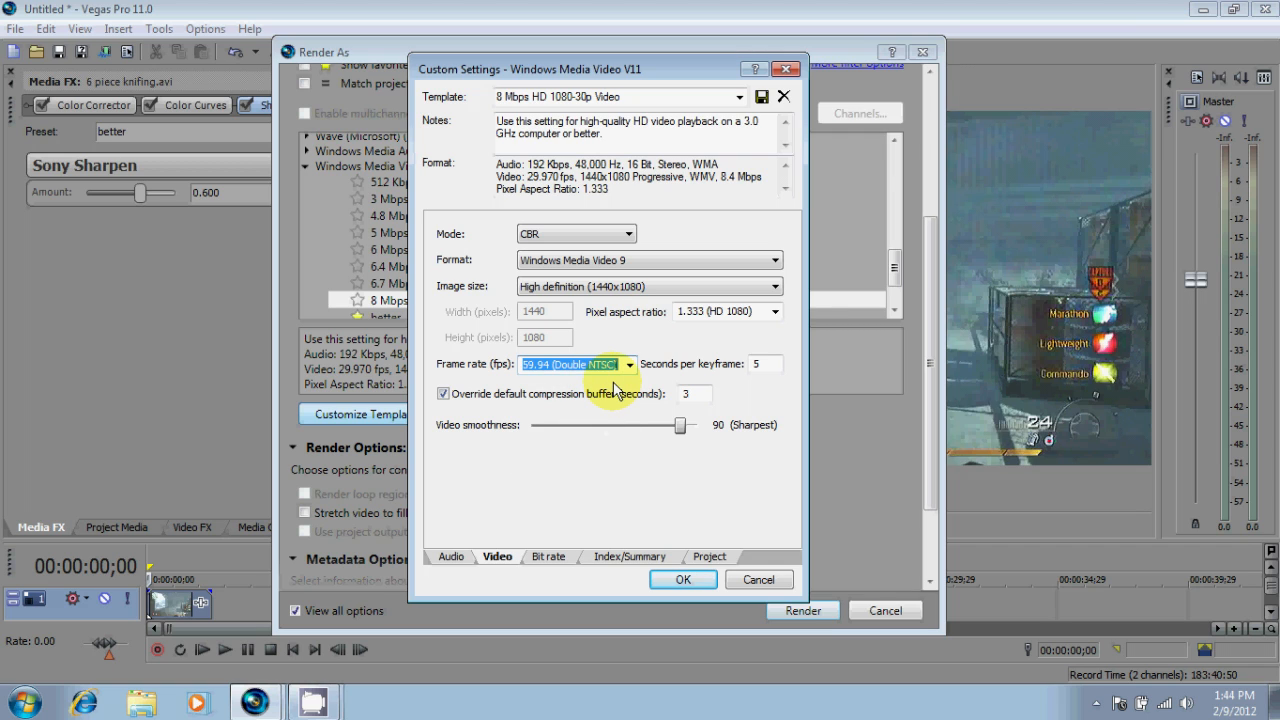
{"action": "left_click", "coordinate": [680, 432]}
{"action": "left_click_drag", "start_coordinate": [680, 432], "coordinate": [758, 450]}
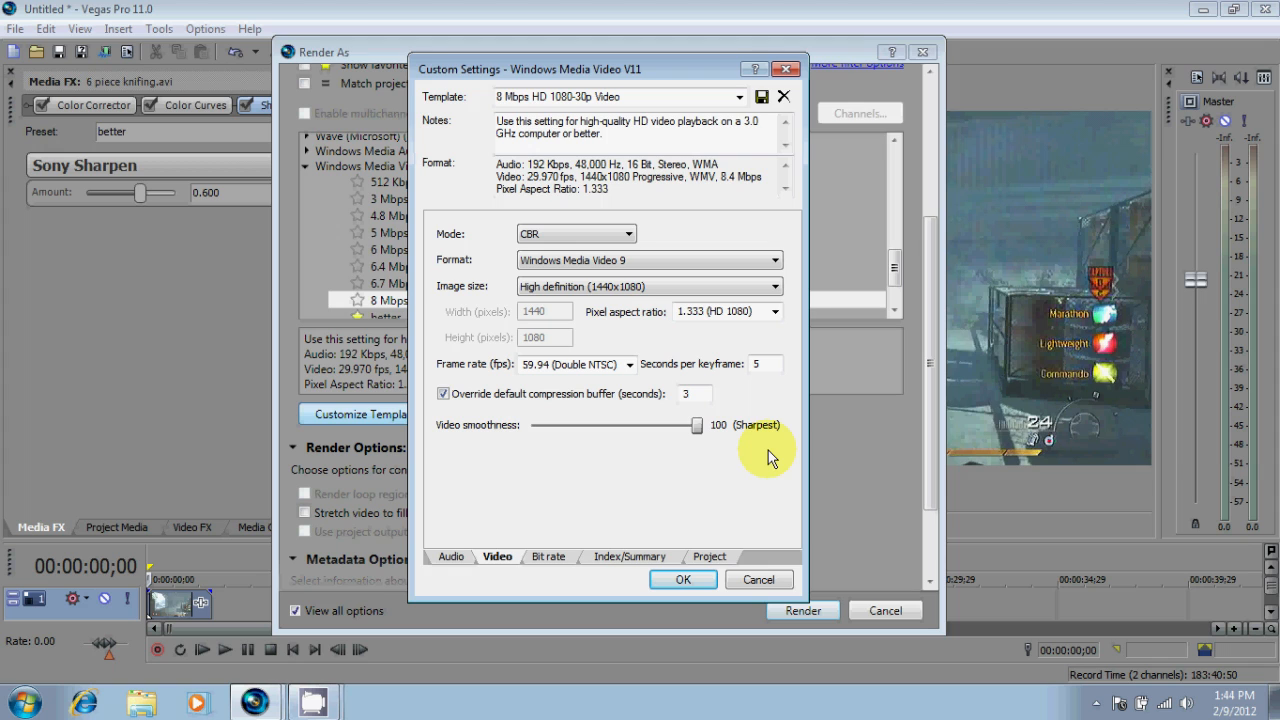
Review the Windows Media template's target bit rates and its index and summary settings.
{"action": "left_click", "coordinate": [545, 557]}
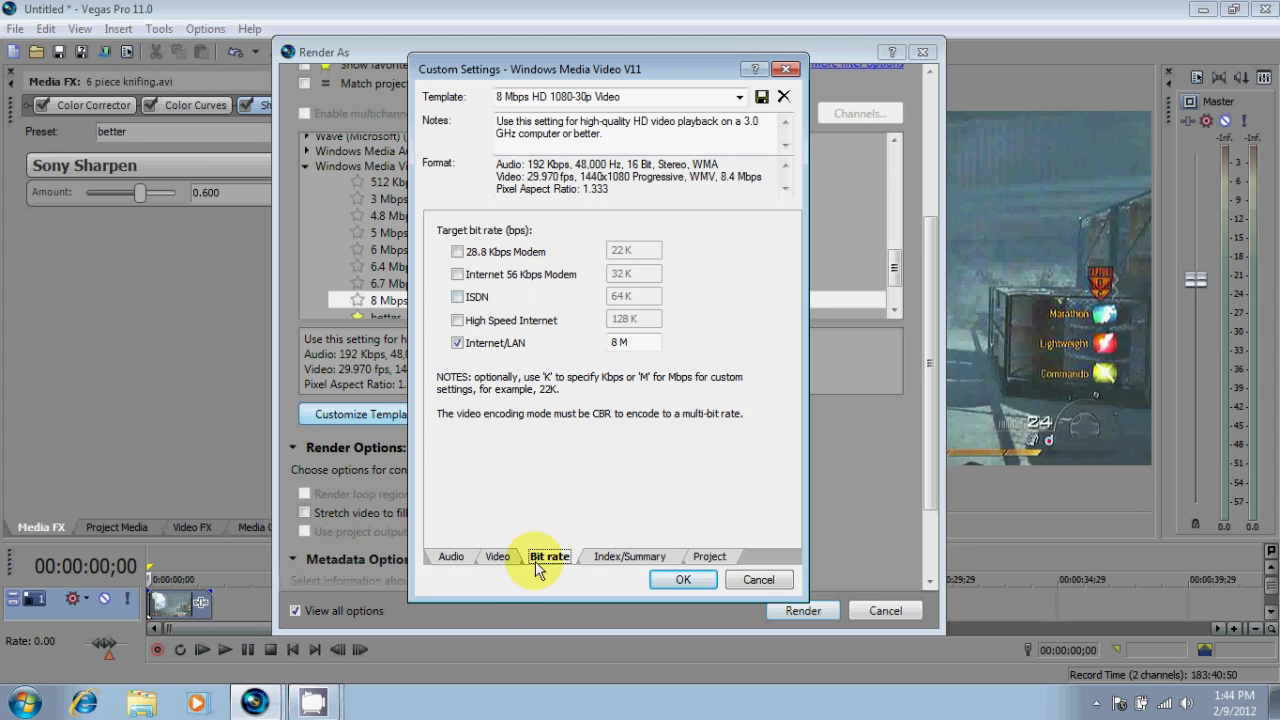
{"action": "left_click", "coordinate": [617, 340]}
{"action": "double_click", "coordinate": [617, 340]}
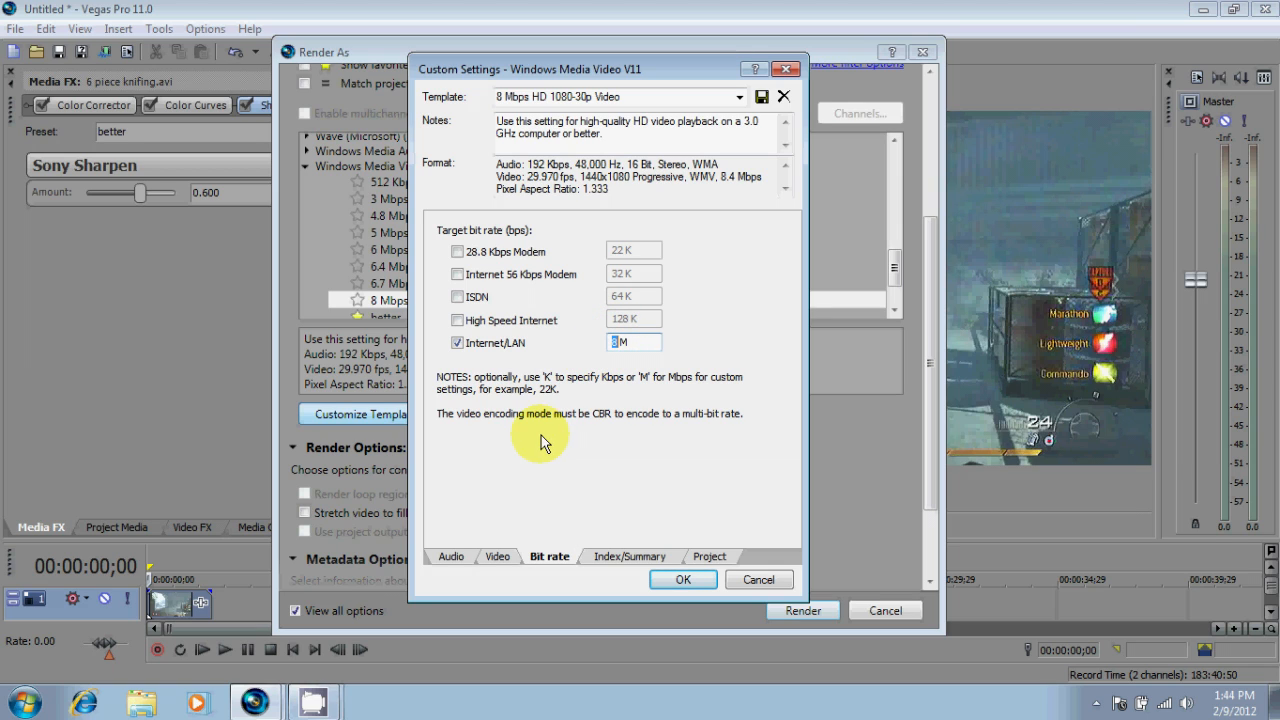
{"action": "left_click", "coordinate": [605, 560]}
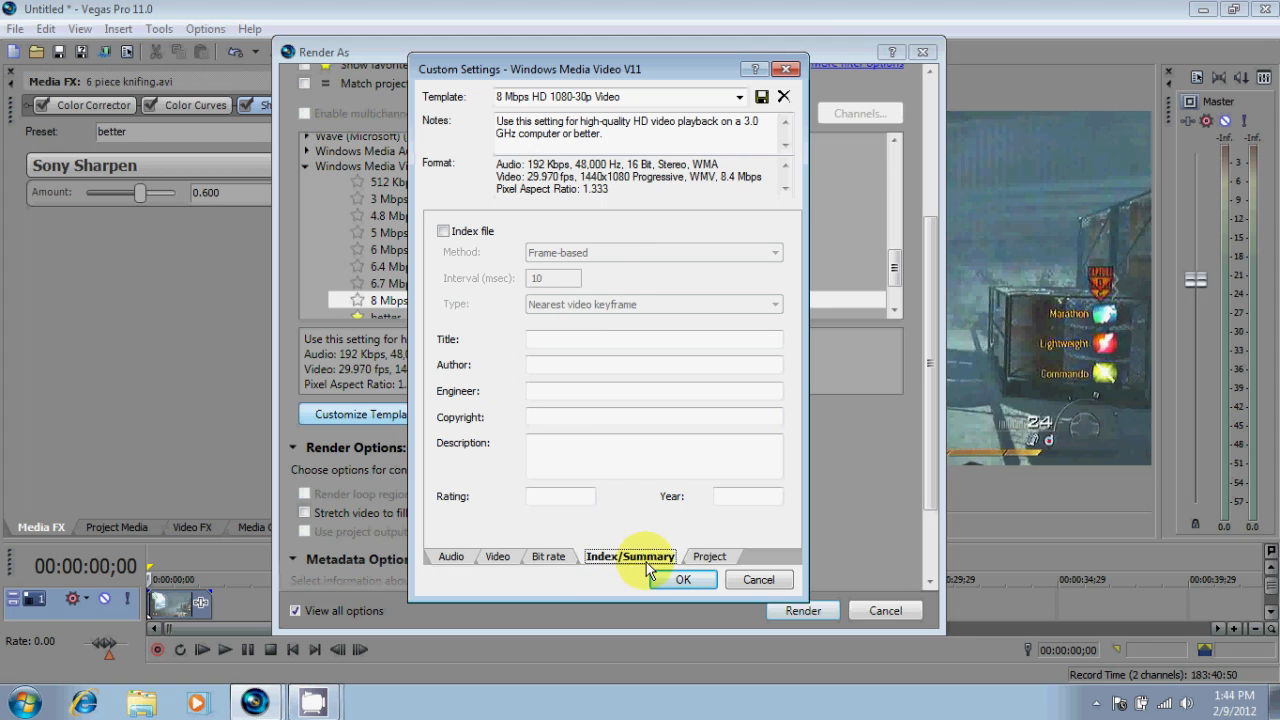
Set the Windows Media template's video rendering quality to Best and accept the custom settings.
{"action": "left_click", "coordinate": [709, 556]}
{"action": "left_click", "coordinate": [670, 234]}
{"action": "left_click", "coordinate": [668, 234]}
{"action": "left_click", "coordinate": [665, 233]}
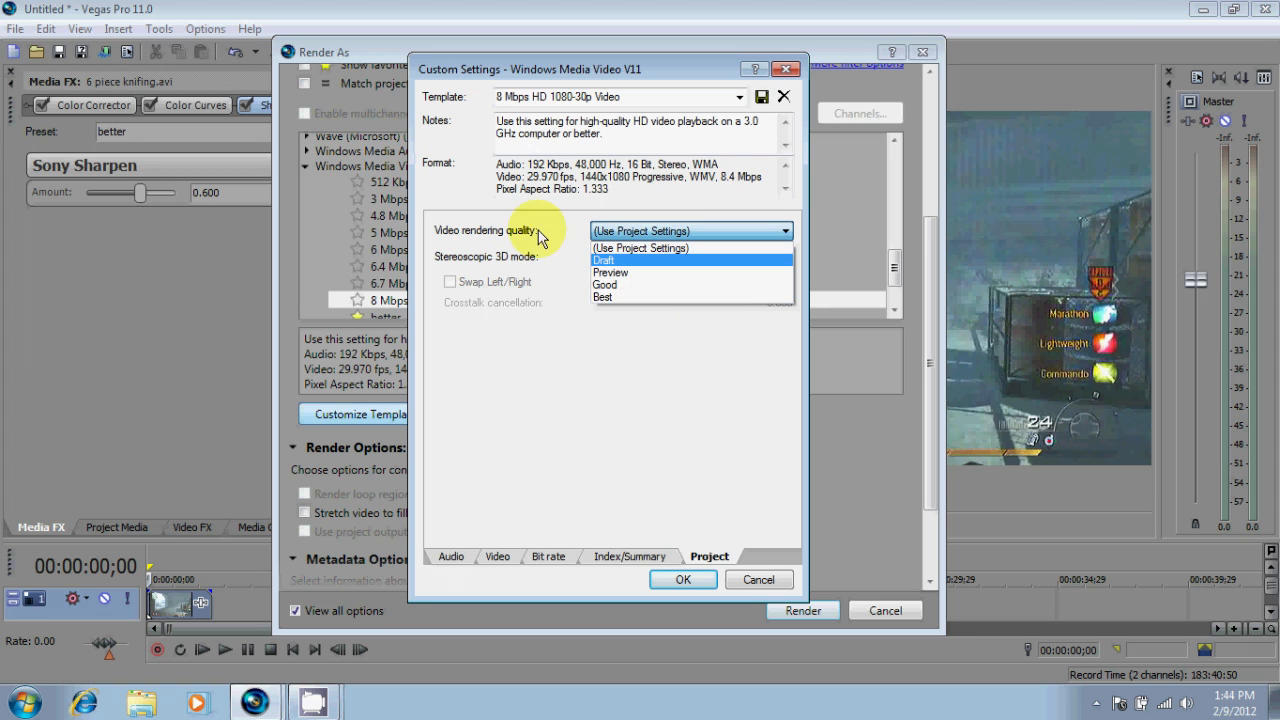
{"action": "left_click", "coordinate": [595, 298]}
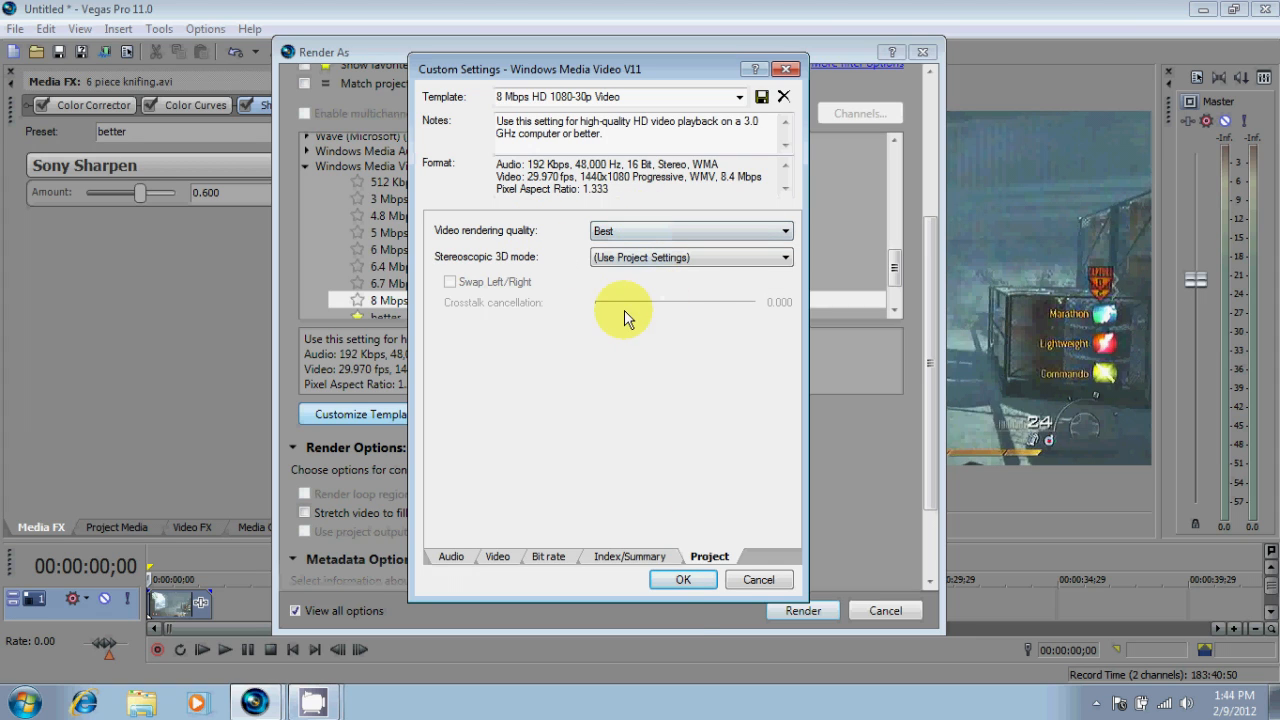
{"action": "left_click", "coordinate": [672, 580]}
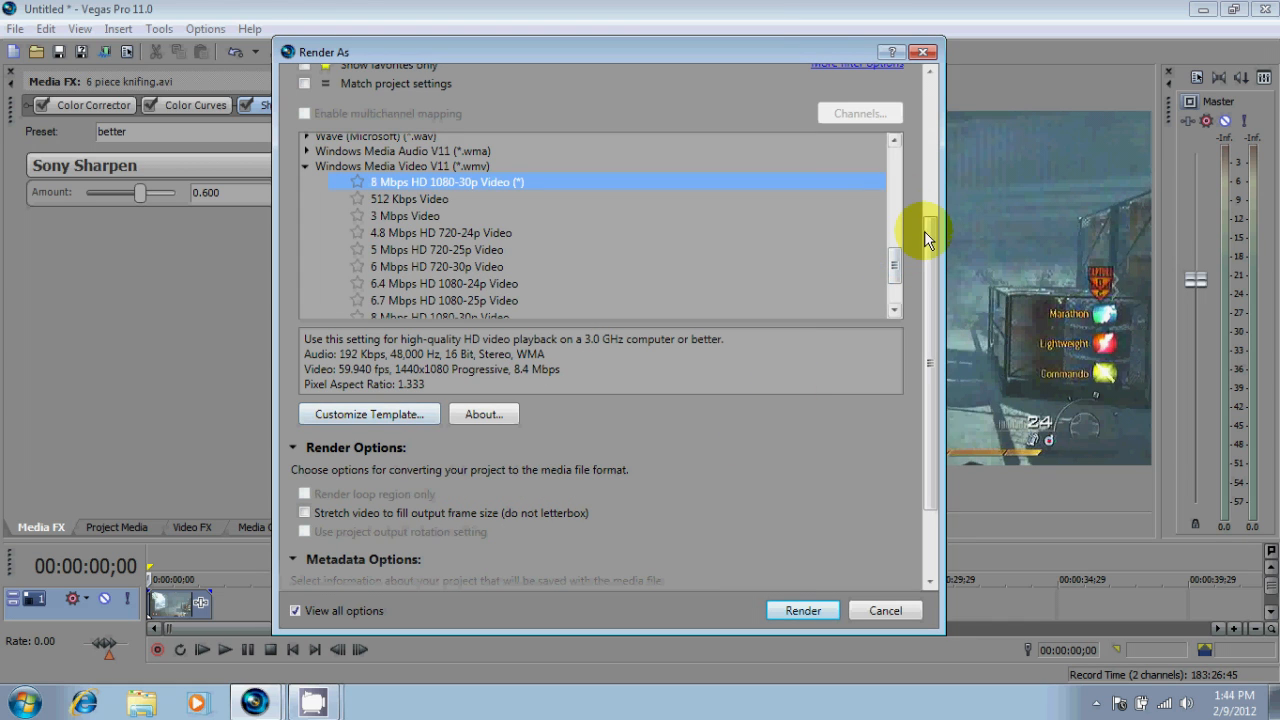
Select the saved "clips" template in the MainConcept AVC/AAC format as the render template.
{"action": "left_click_drag", "start_coordinate": [894, 258], "coordinate": [885, 202]}
{"action": "left_click", "coordinate": [592, 229]}
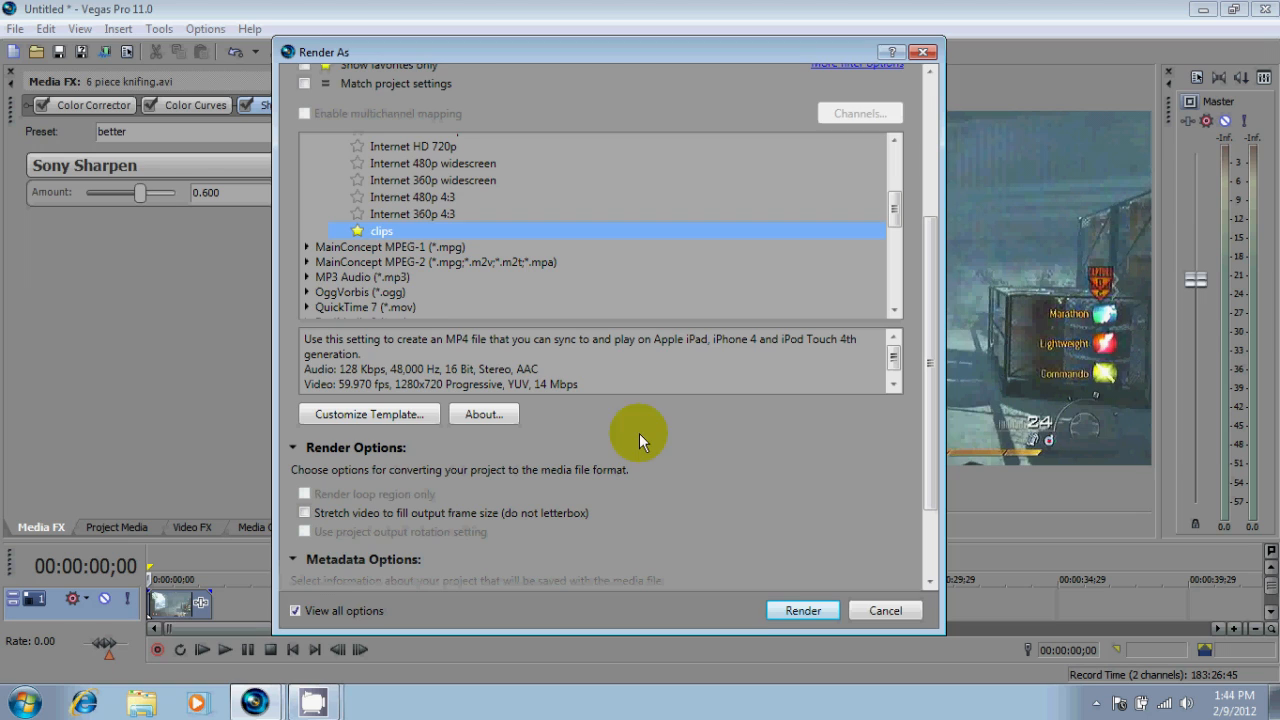